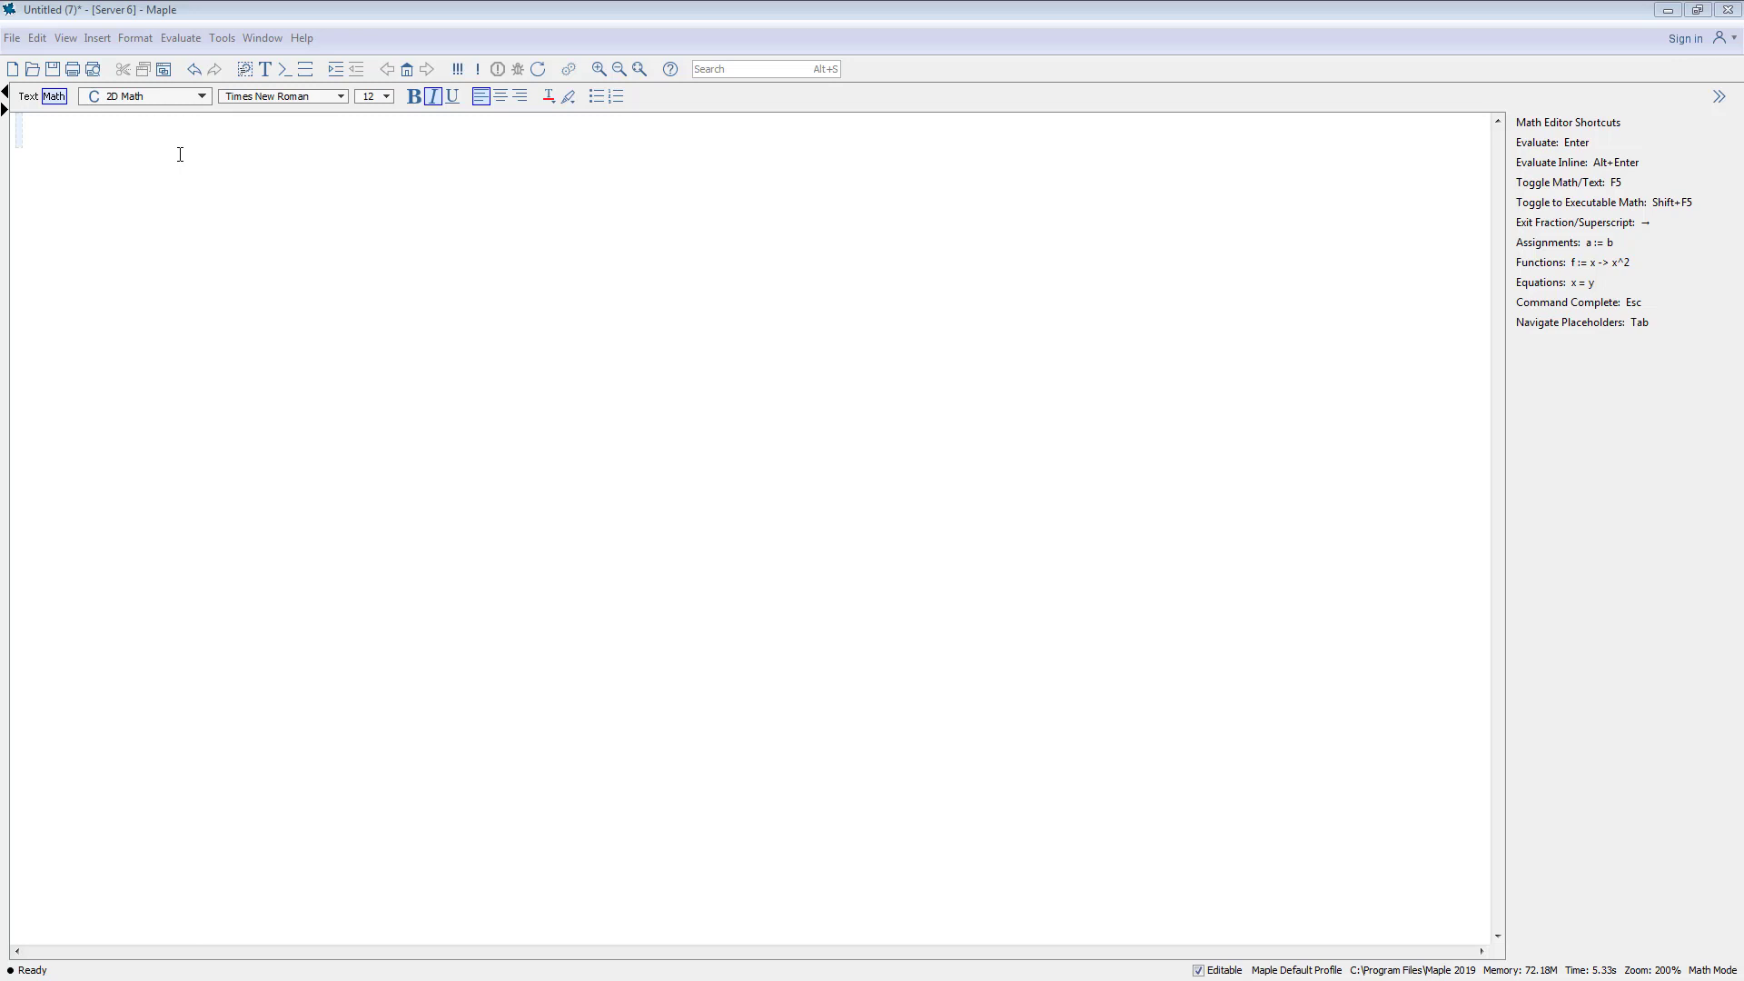
# Enter sin(t)*s^2 on the first math line, then collapse and restore the context panel.
pyautogui.click(197, 147)
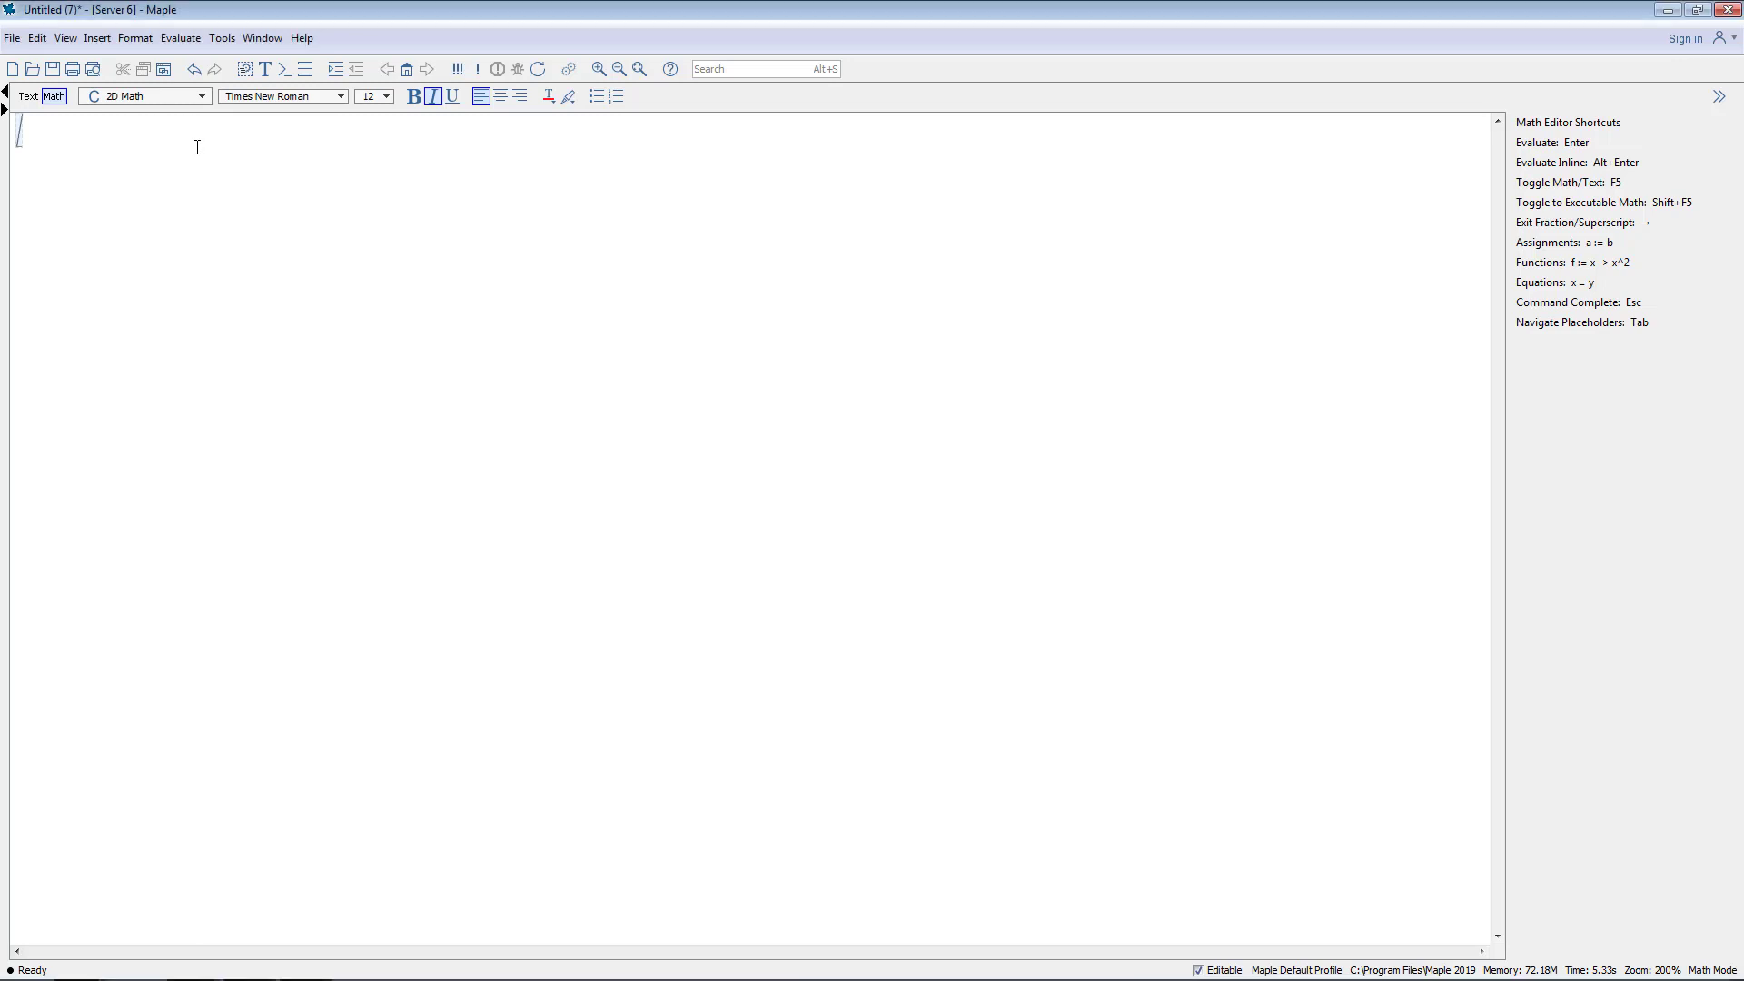
pyautogui.write('sin(t')
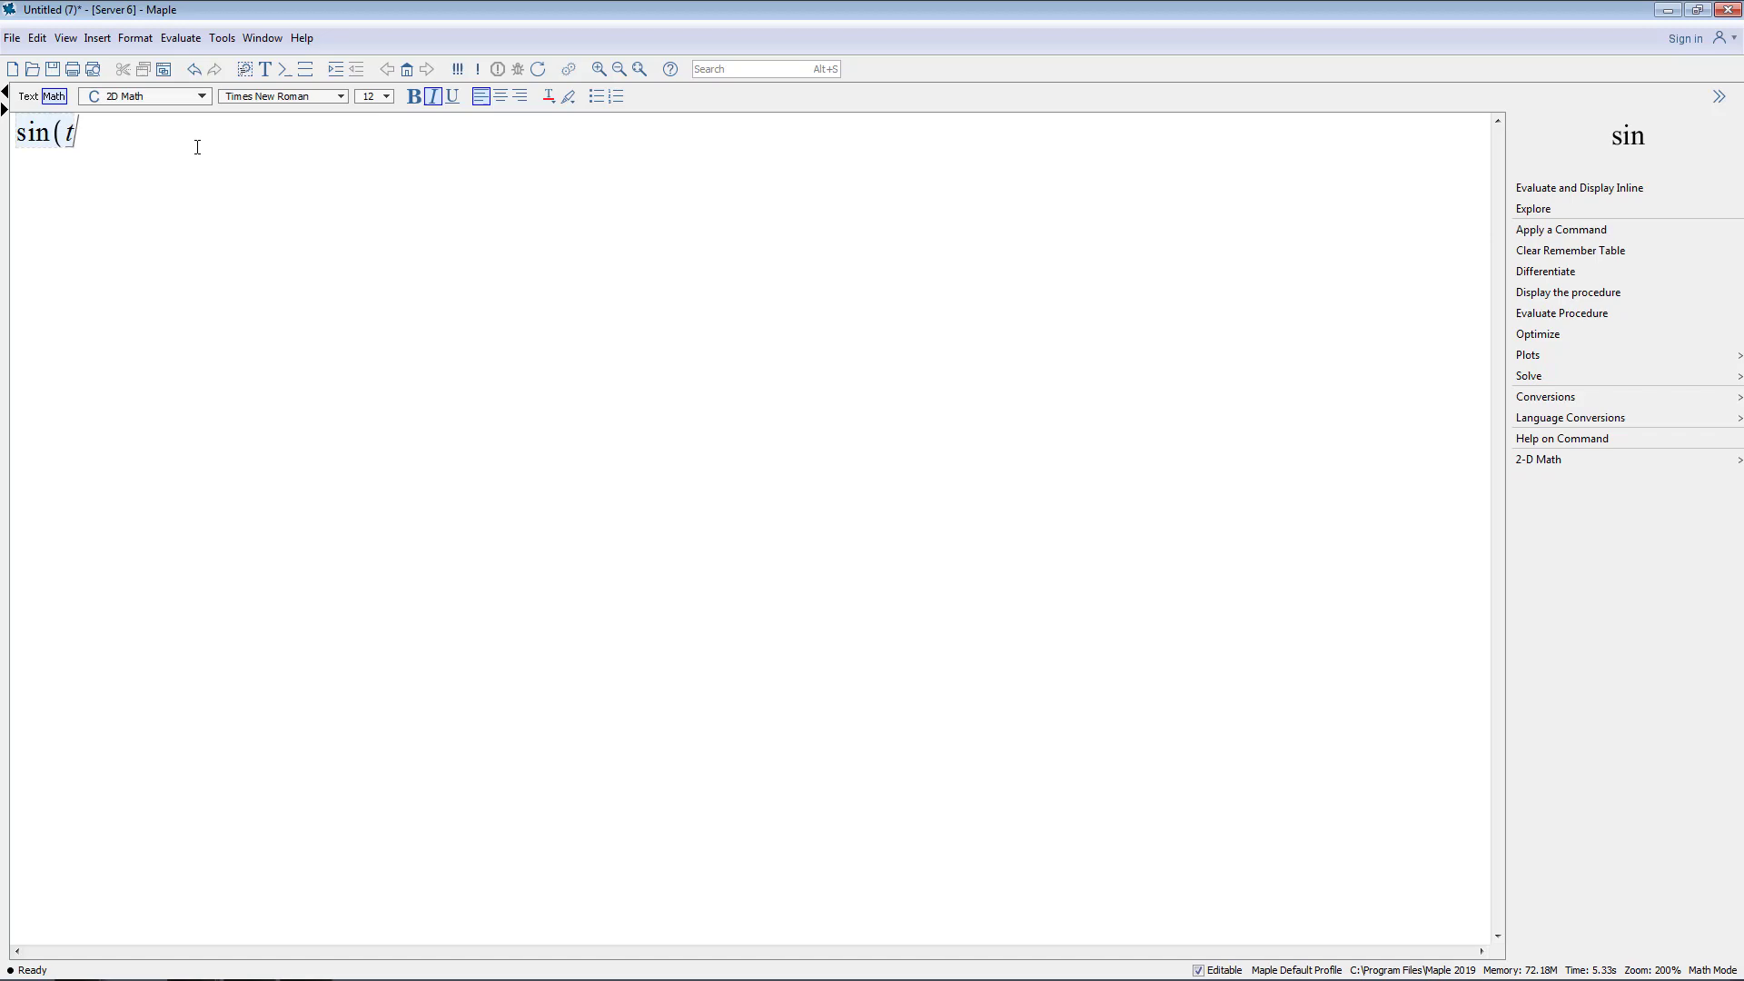
pyautogui.write(')*')
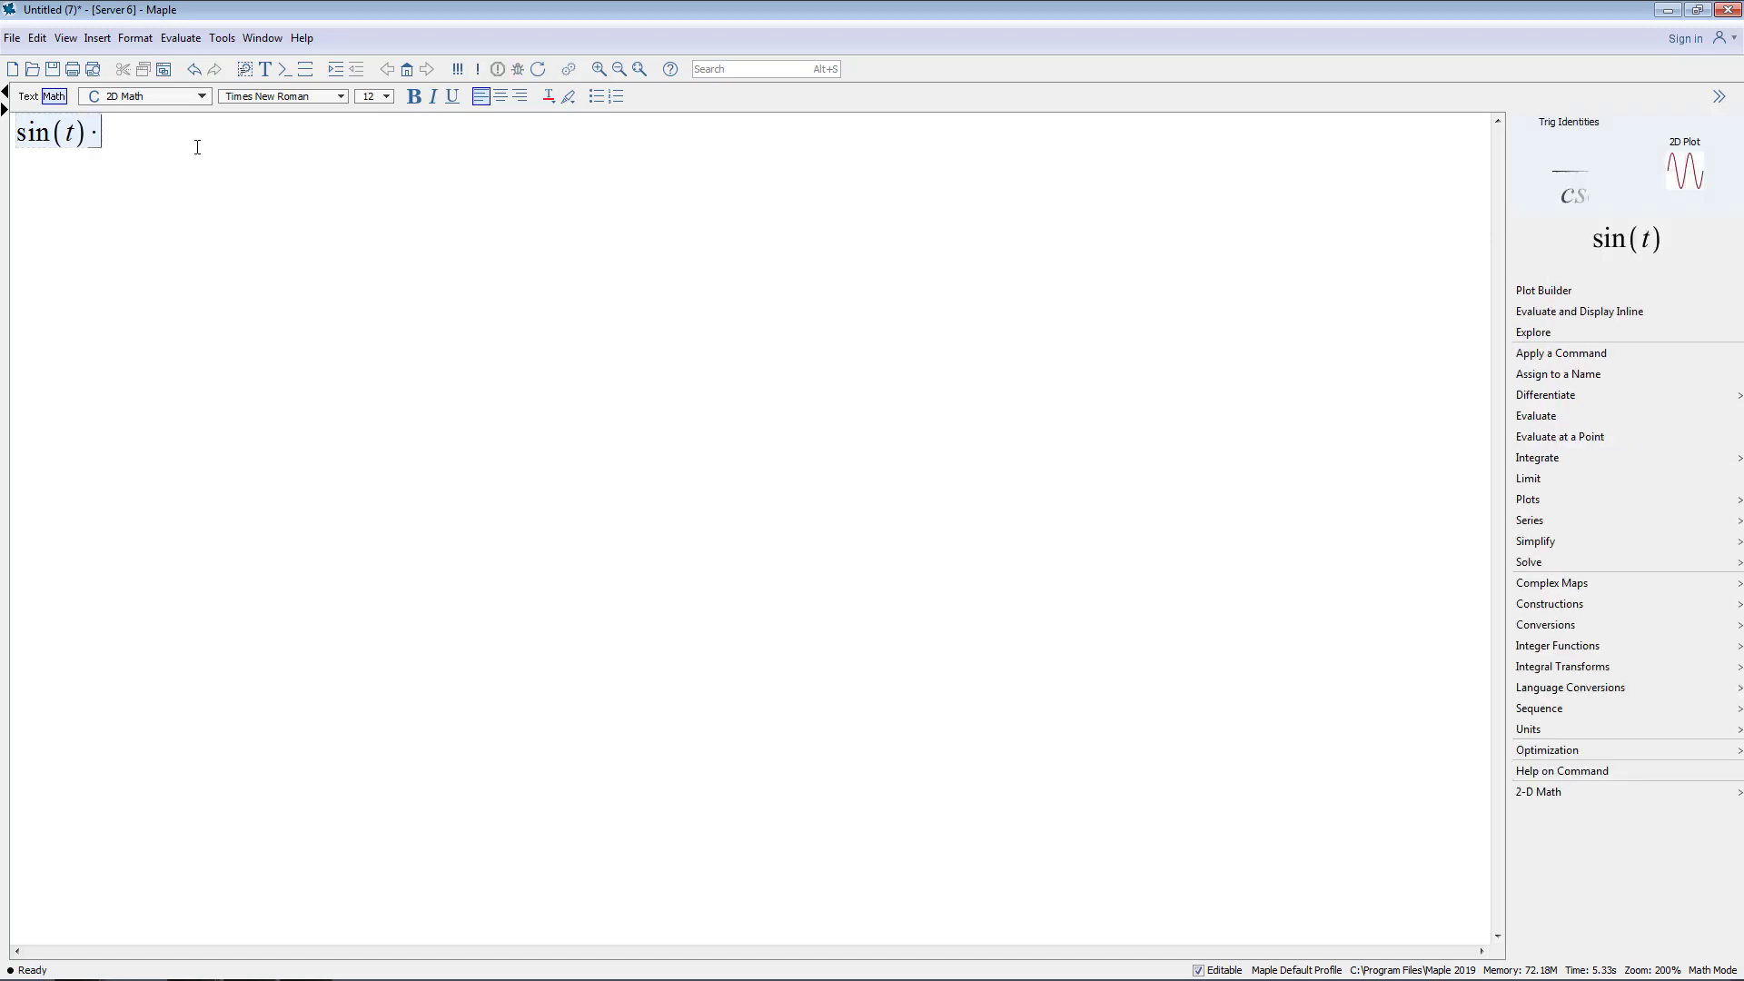
pyautogui.write('s^2')
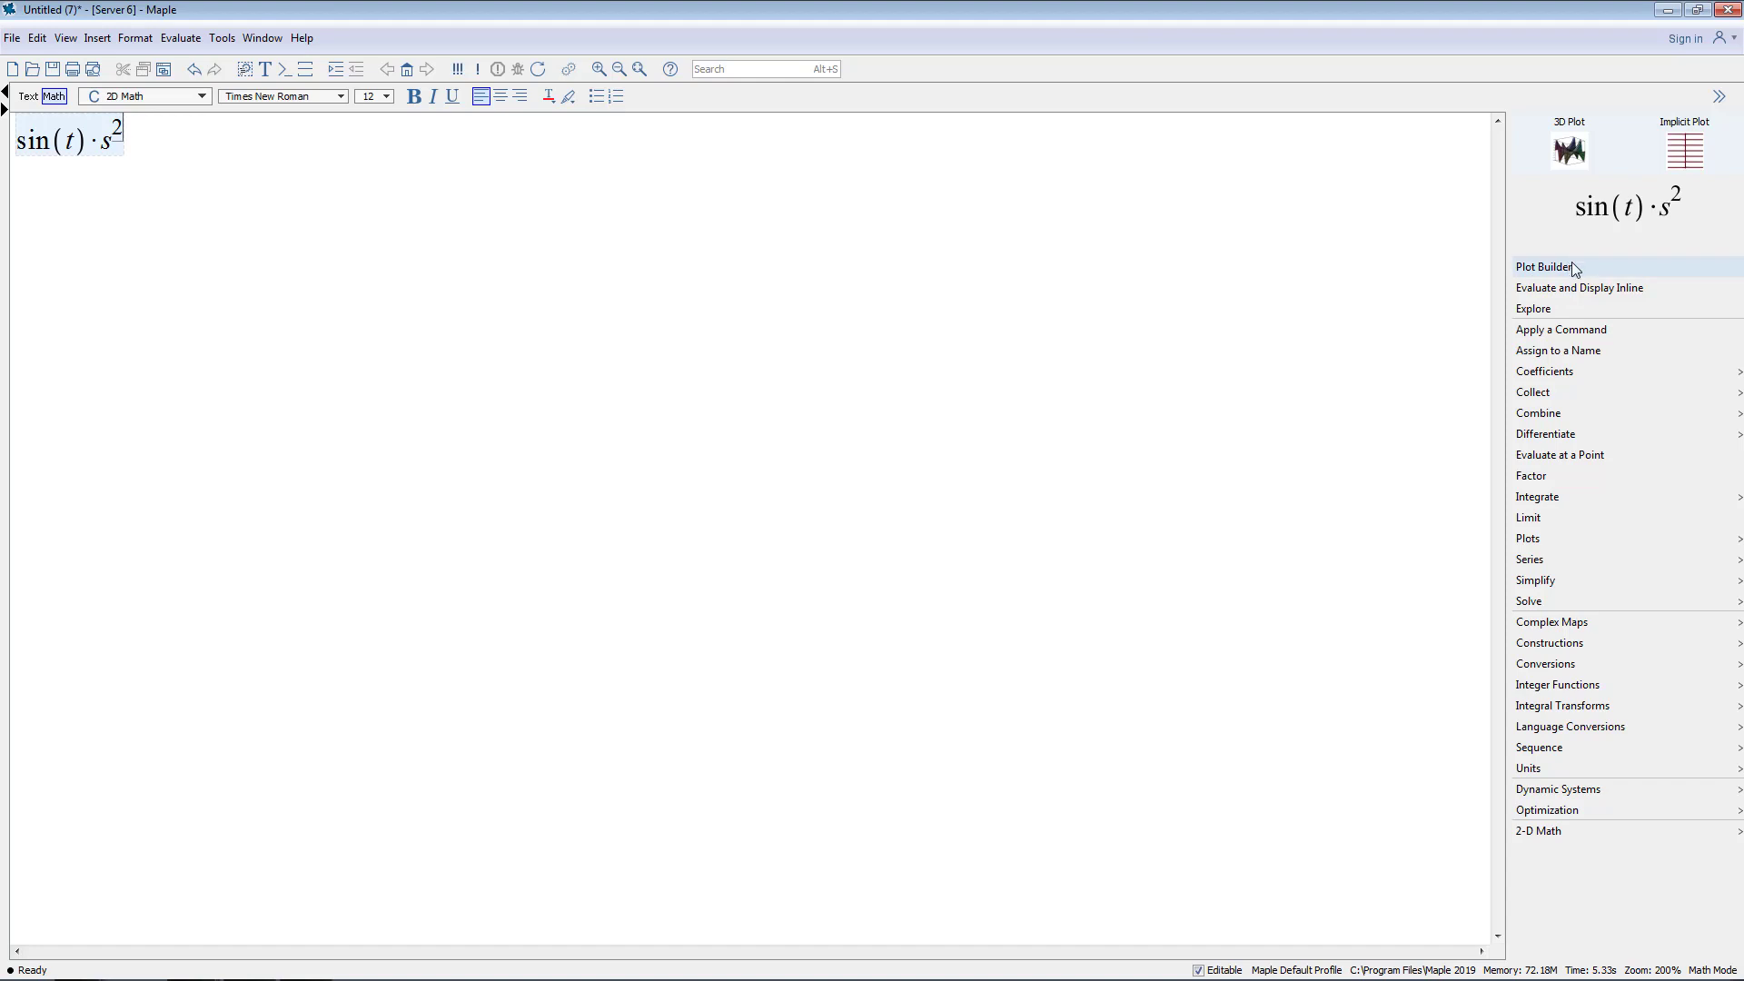
pyautogui.click(1716, 97)
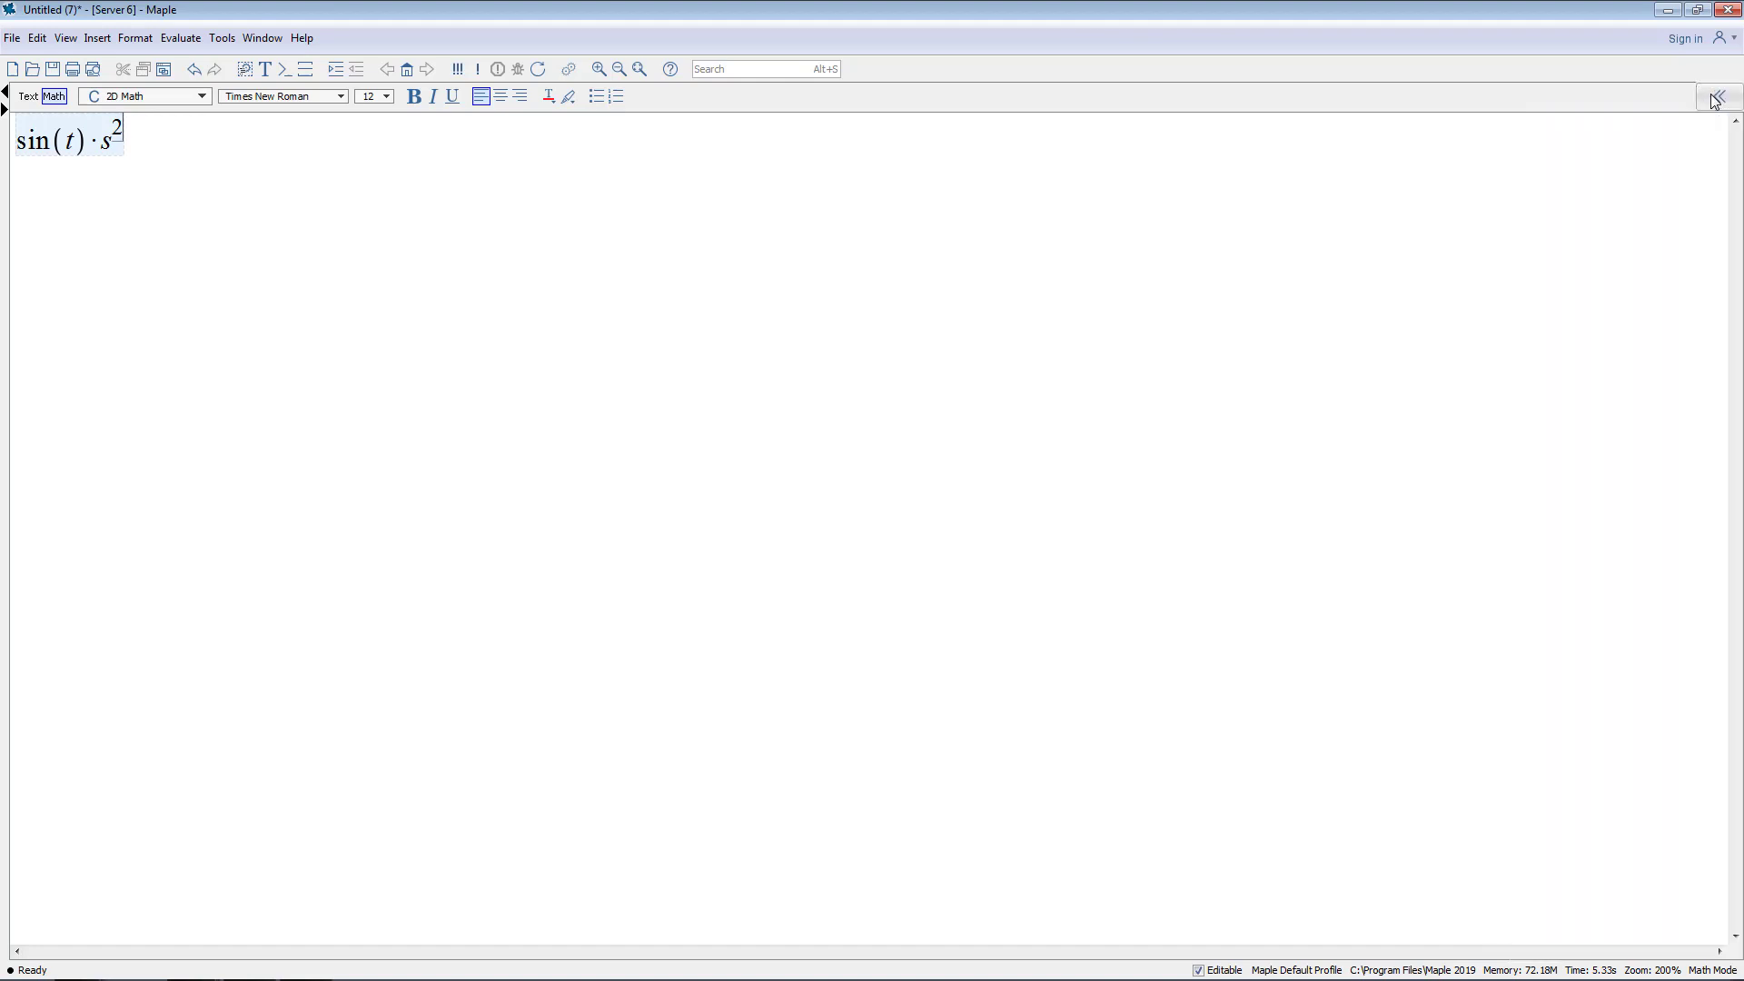
pyautogui.click(1716, 98)
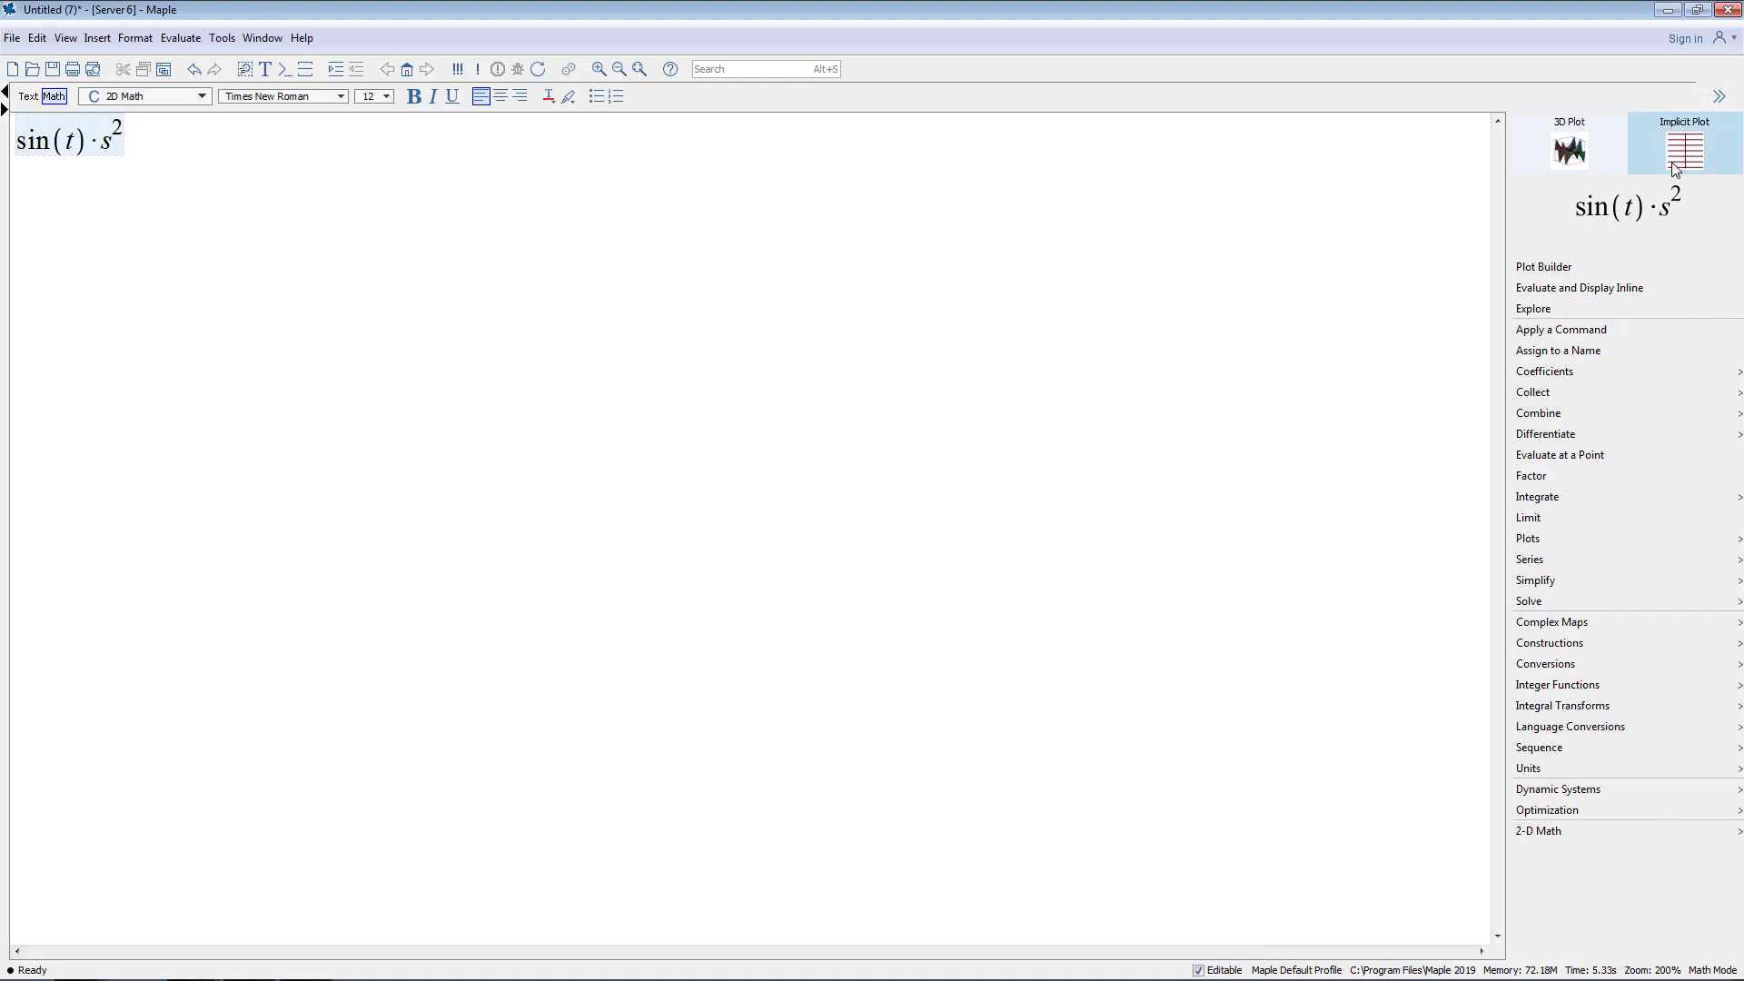
# Launch Plot Builder on sin(t)·s², preview it as a 3-D surface, and enable animation.
pyautogui.click(1550, 269)
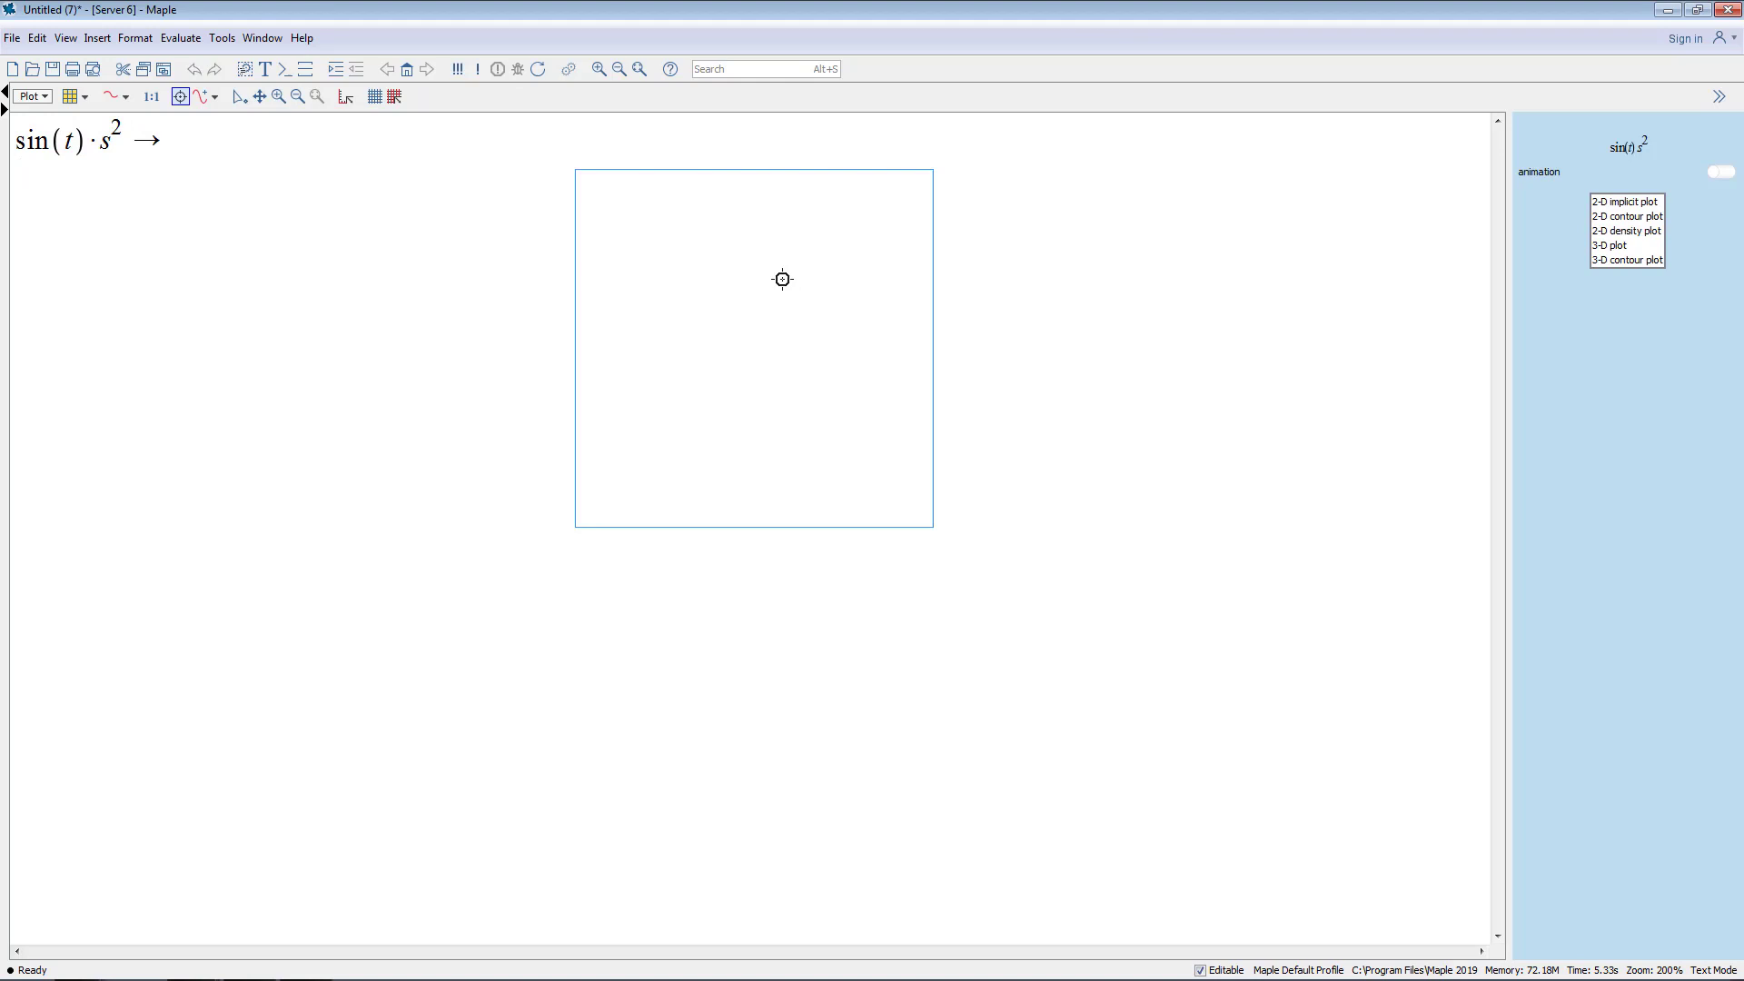
pyautogui.click(1632, 246)
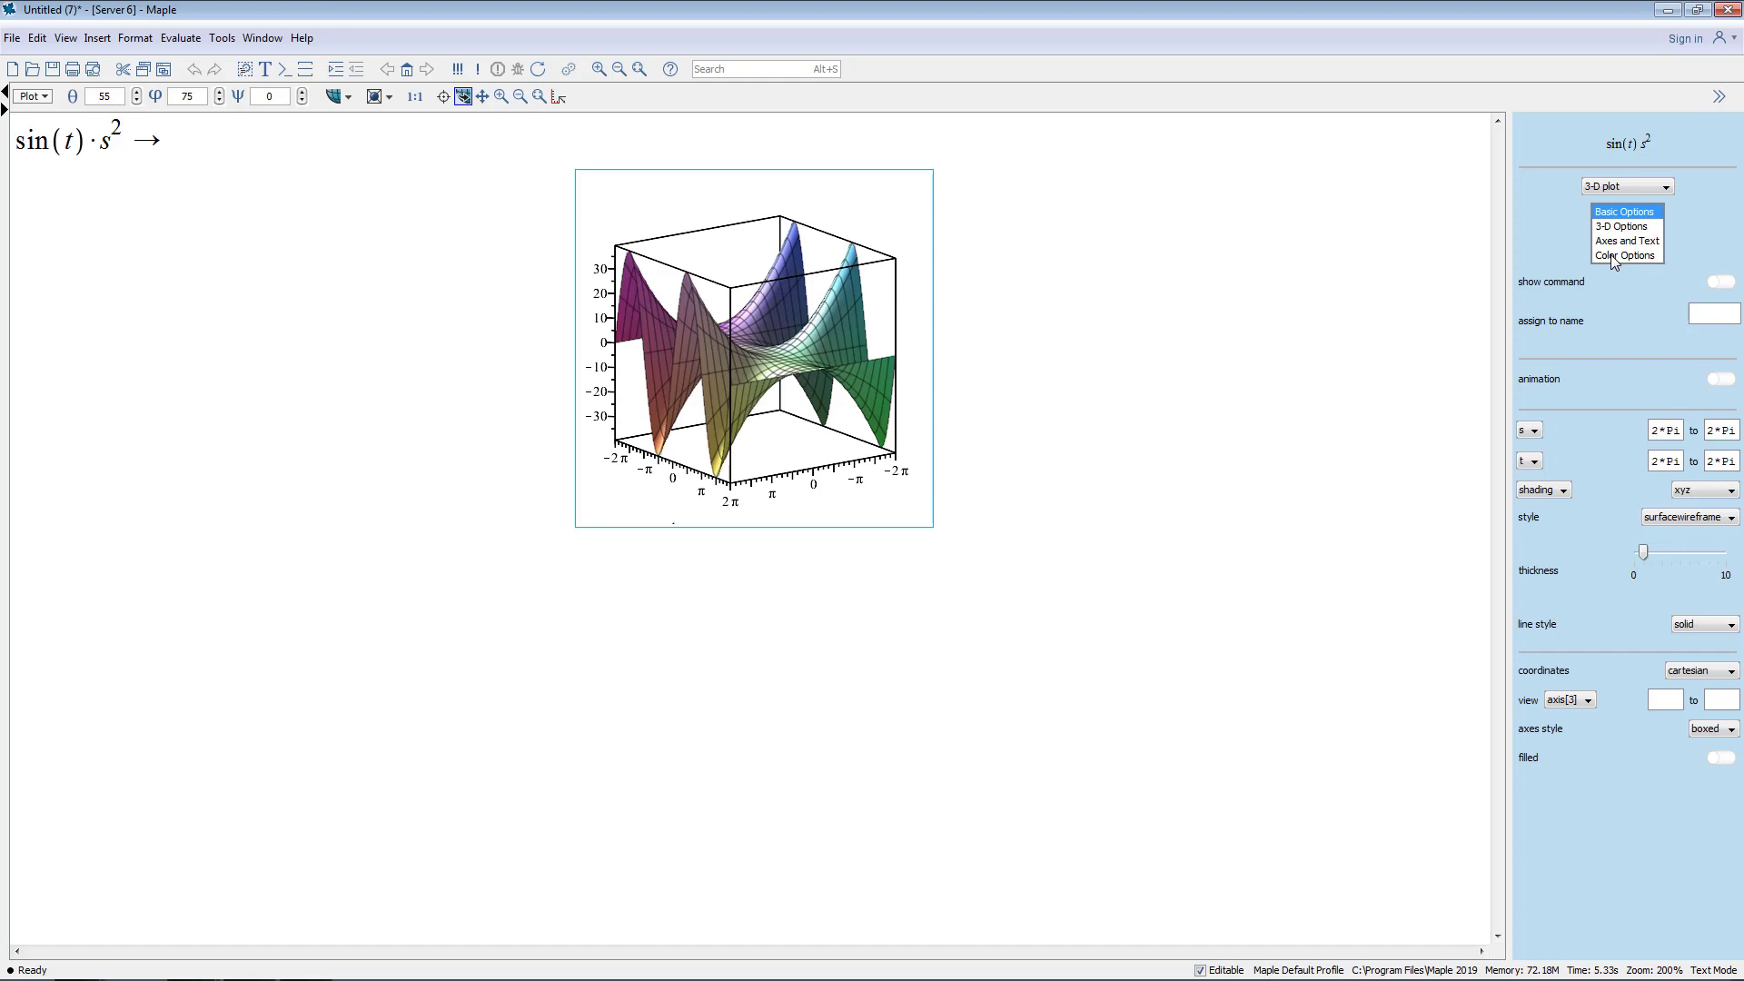
pyautogui.click(1717, 382)
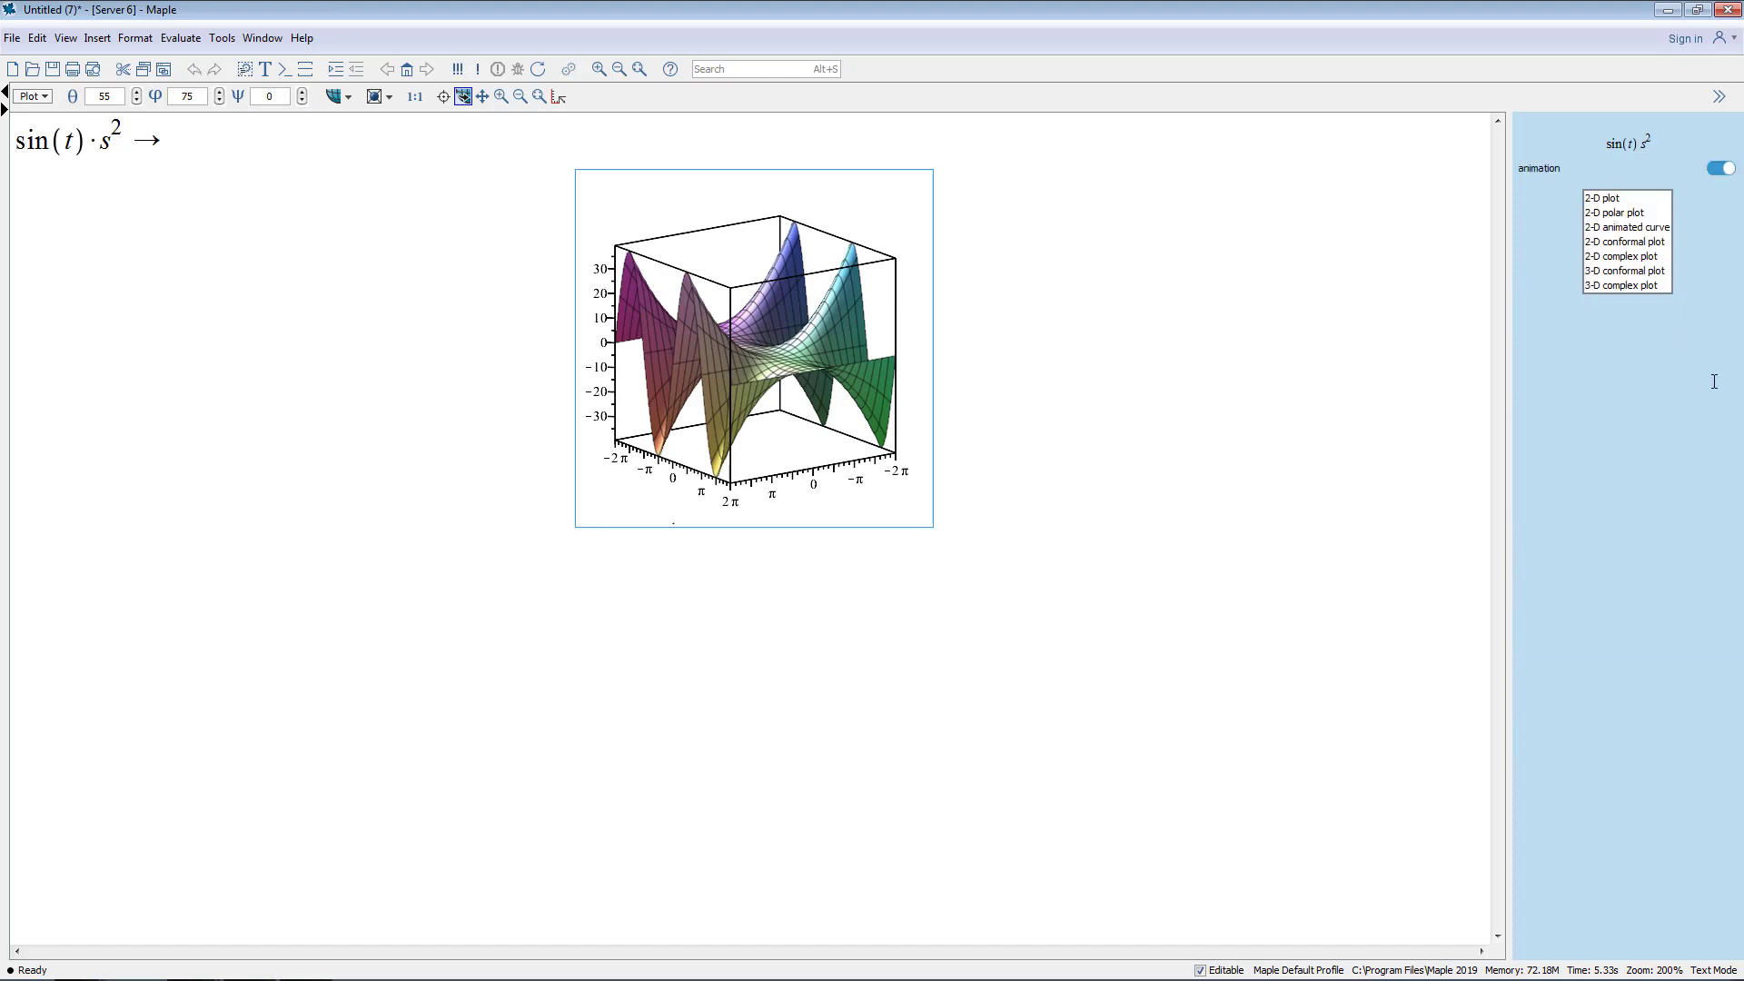
# Choose a 2-D plot and build the animation with t from 0 to 10 in 25 frames.
pyautogui.click(1604, 198)
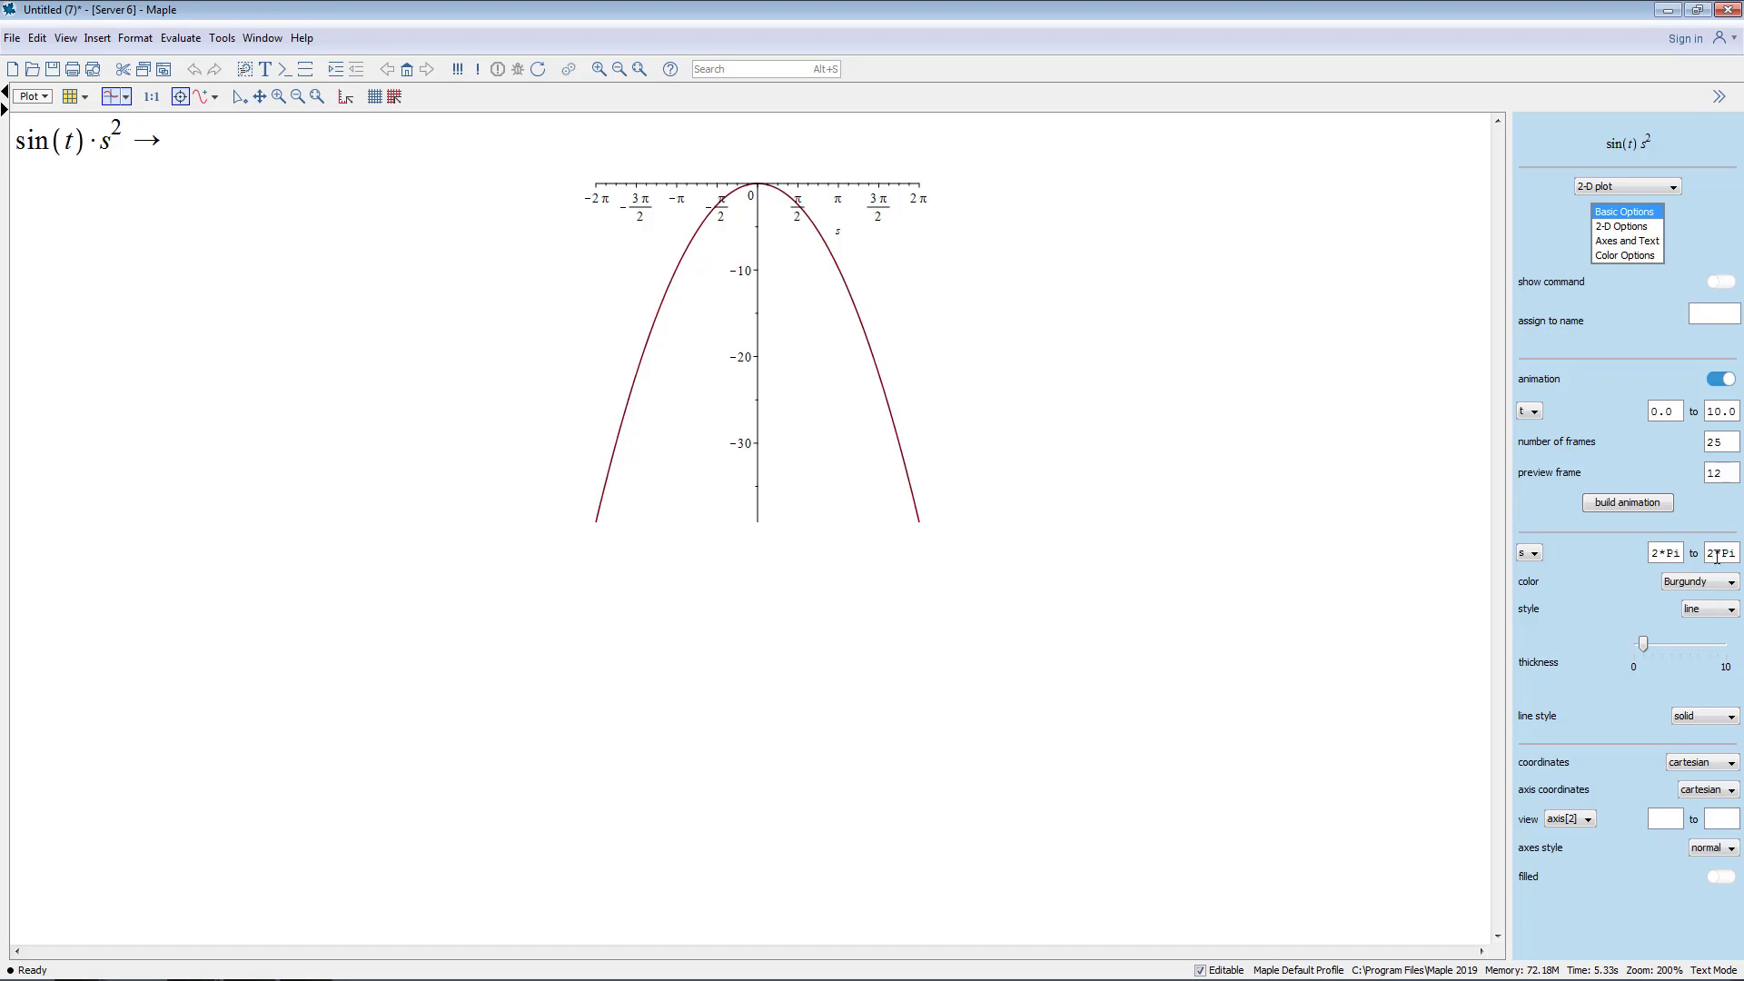
pyautogui.click(1626, 503)
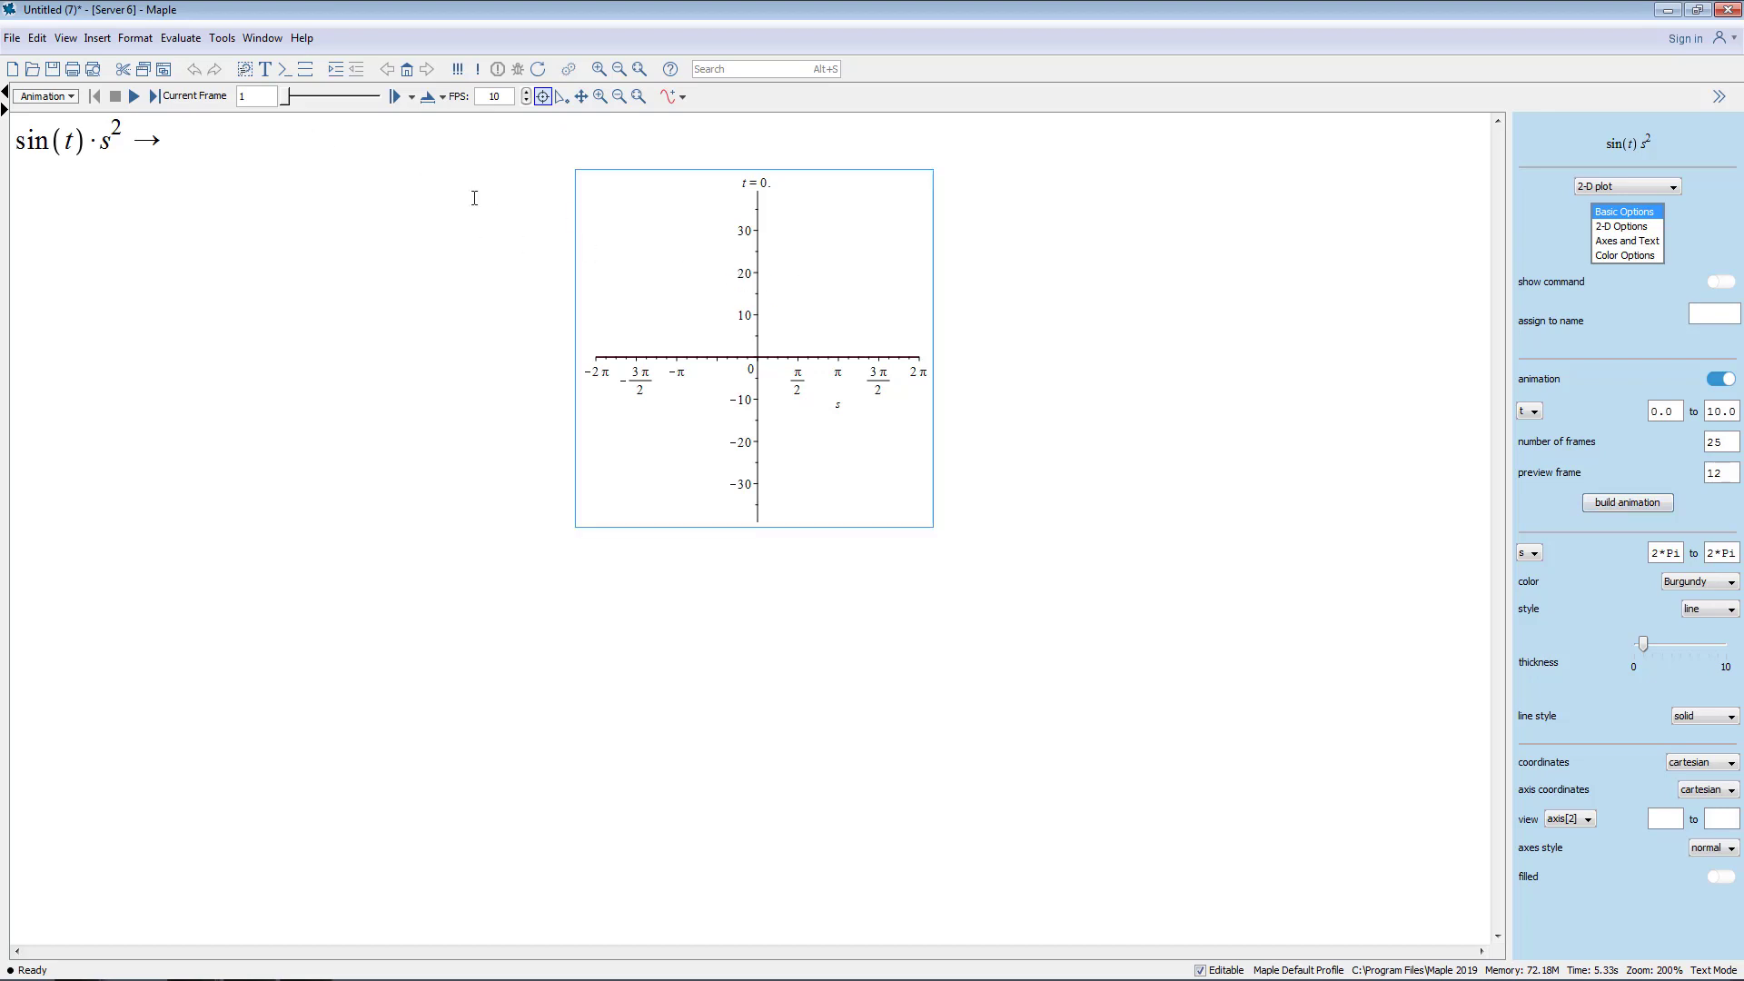
# Play the sin(t)·s² animation repeatedly until it ends on frame 25 at t = 10.
pyautogui.click(134, 97)
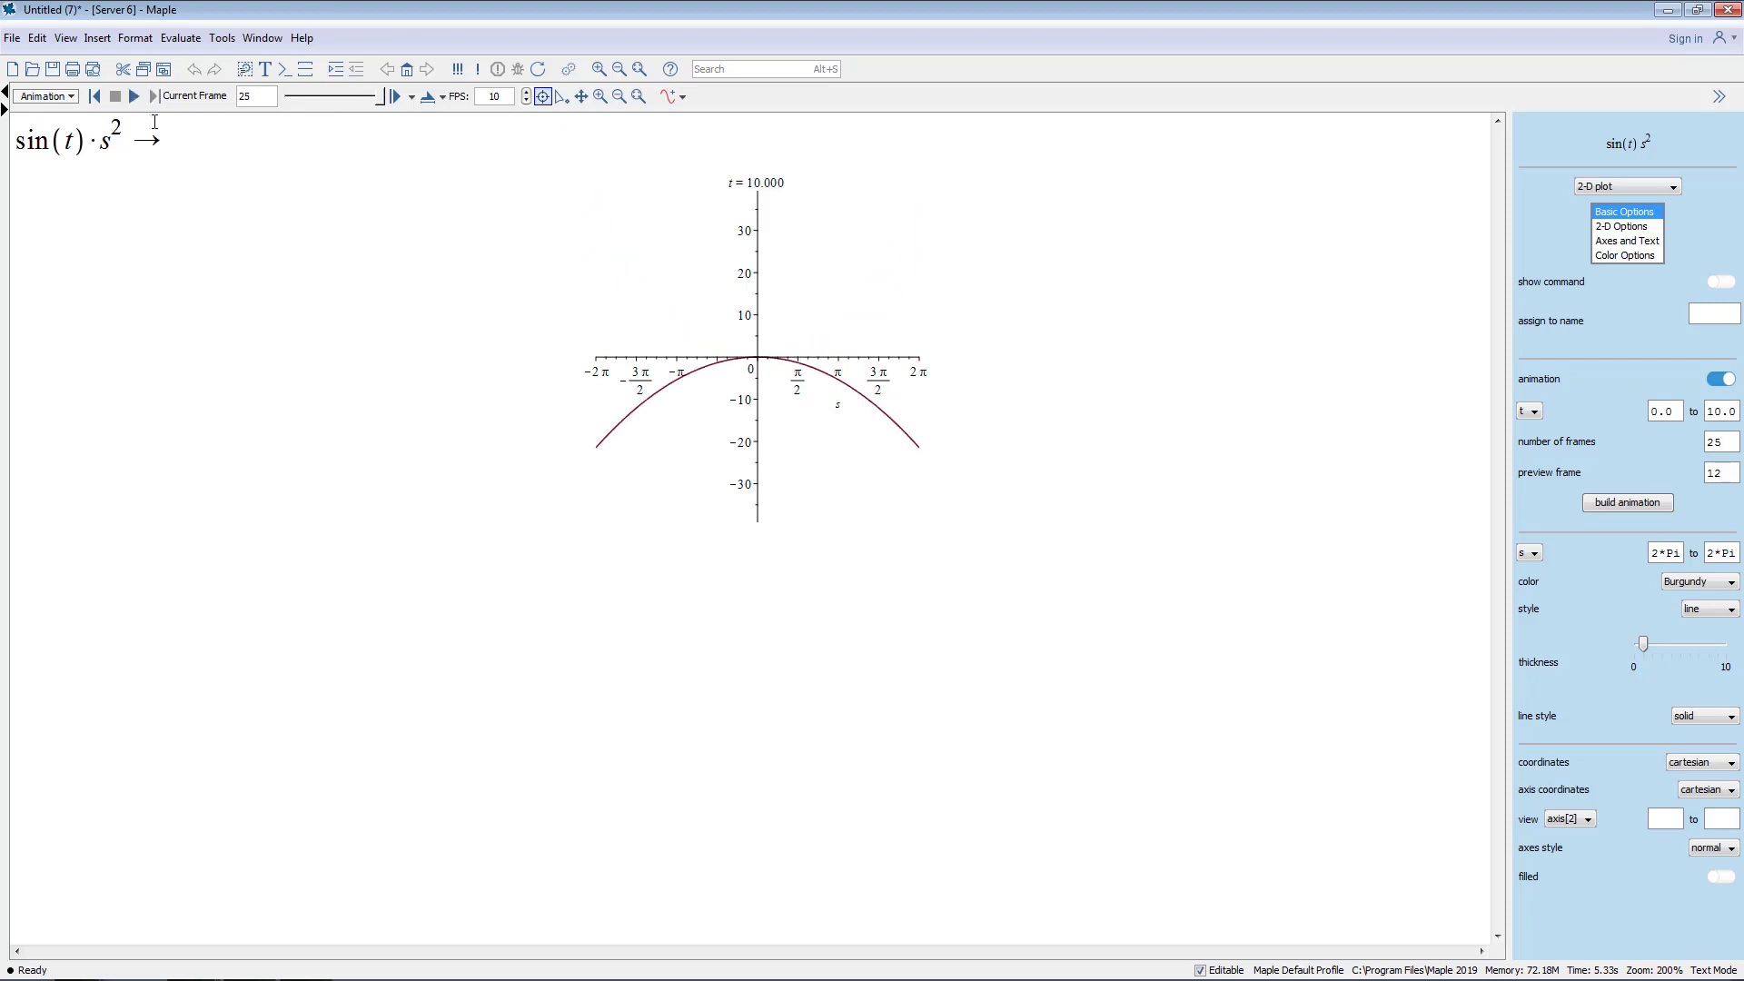
pyautogui.click(133, 96)
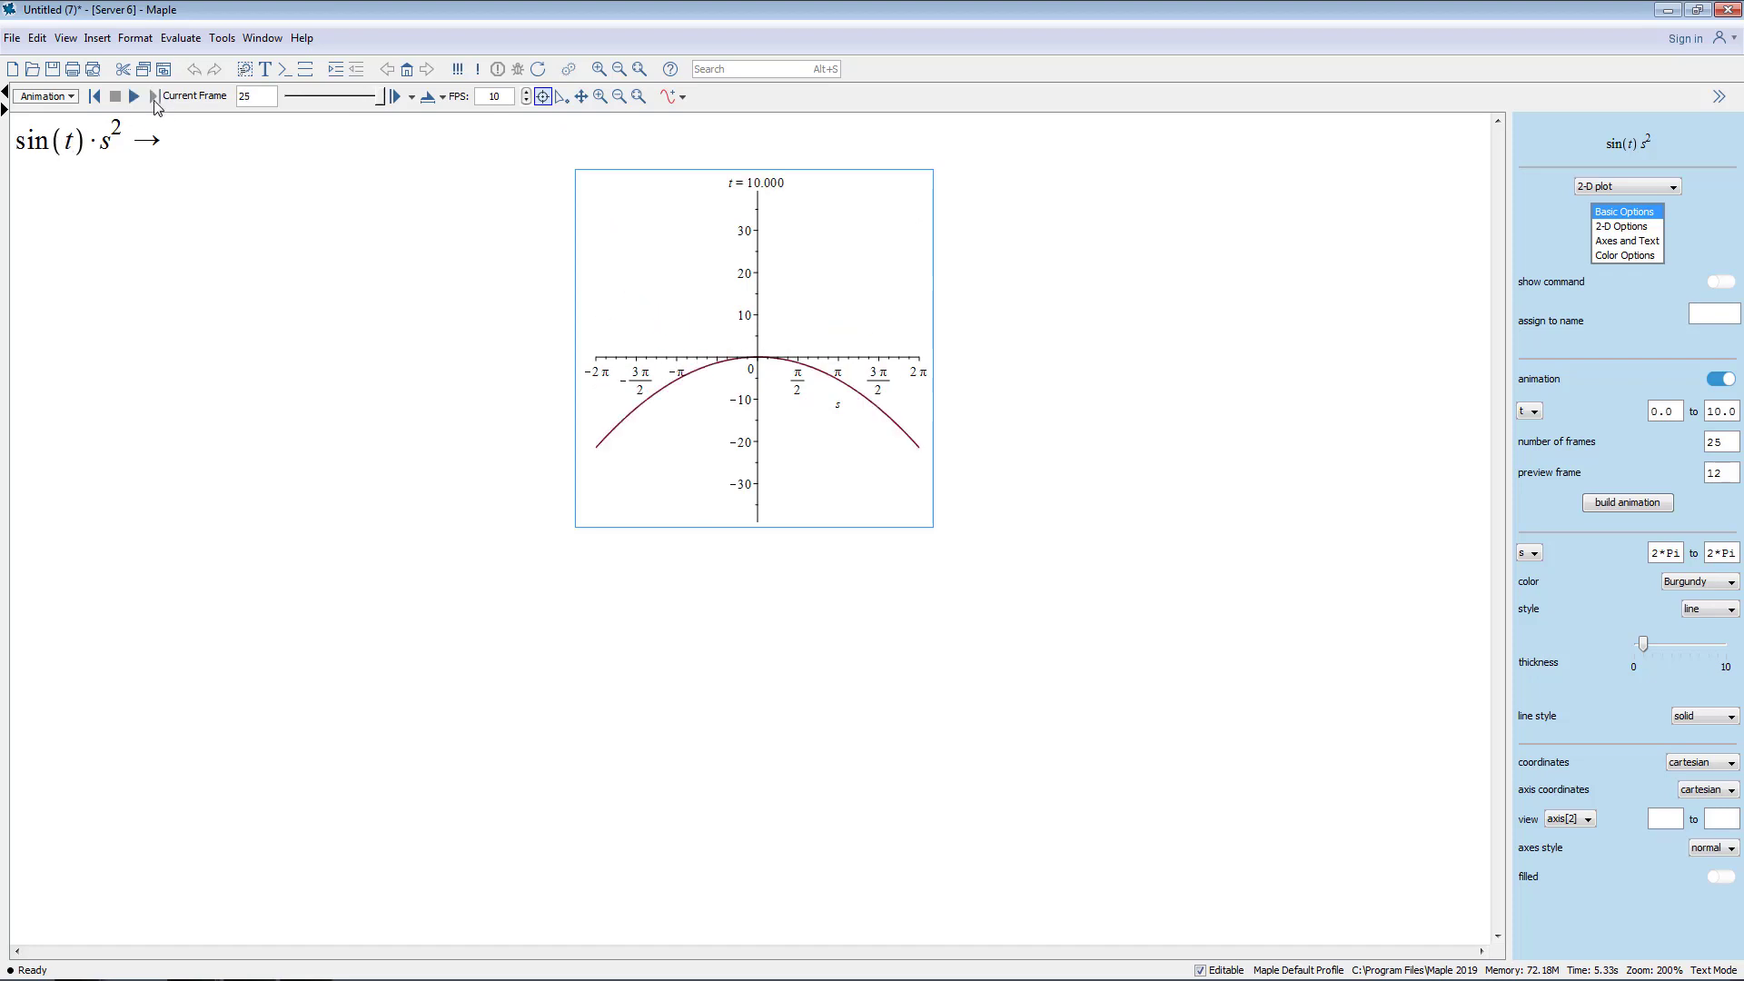
pyautogui.click(133, 97)
pyautogui.click(134, 96)
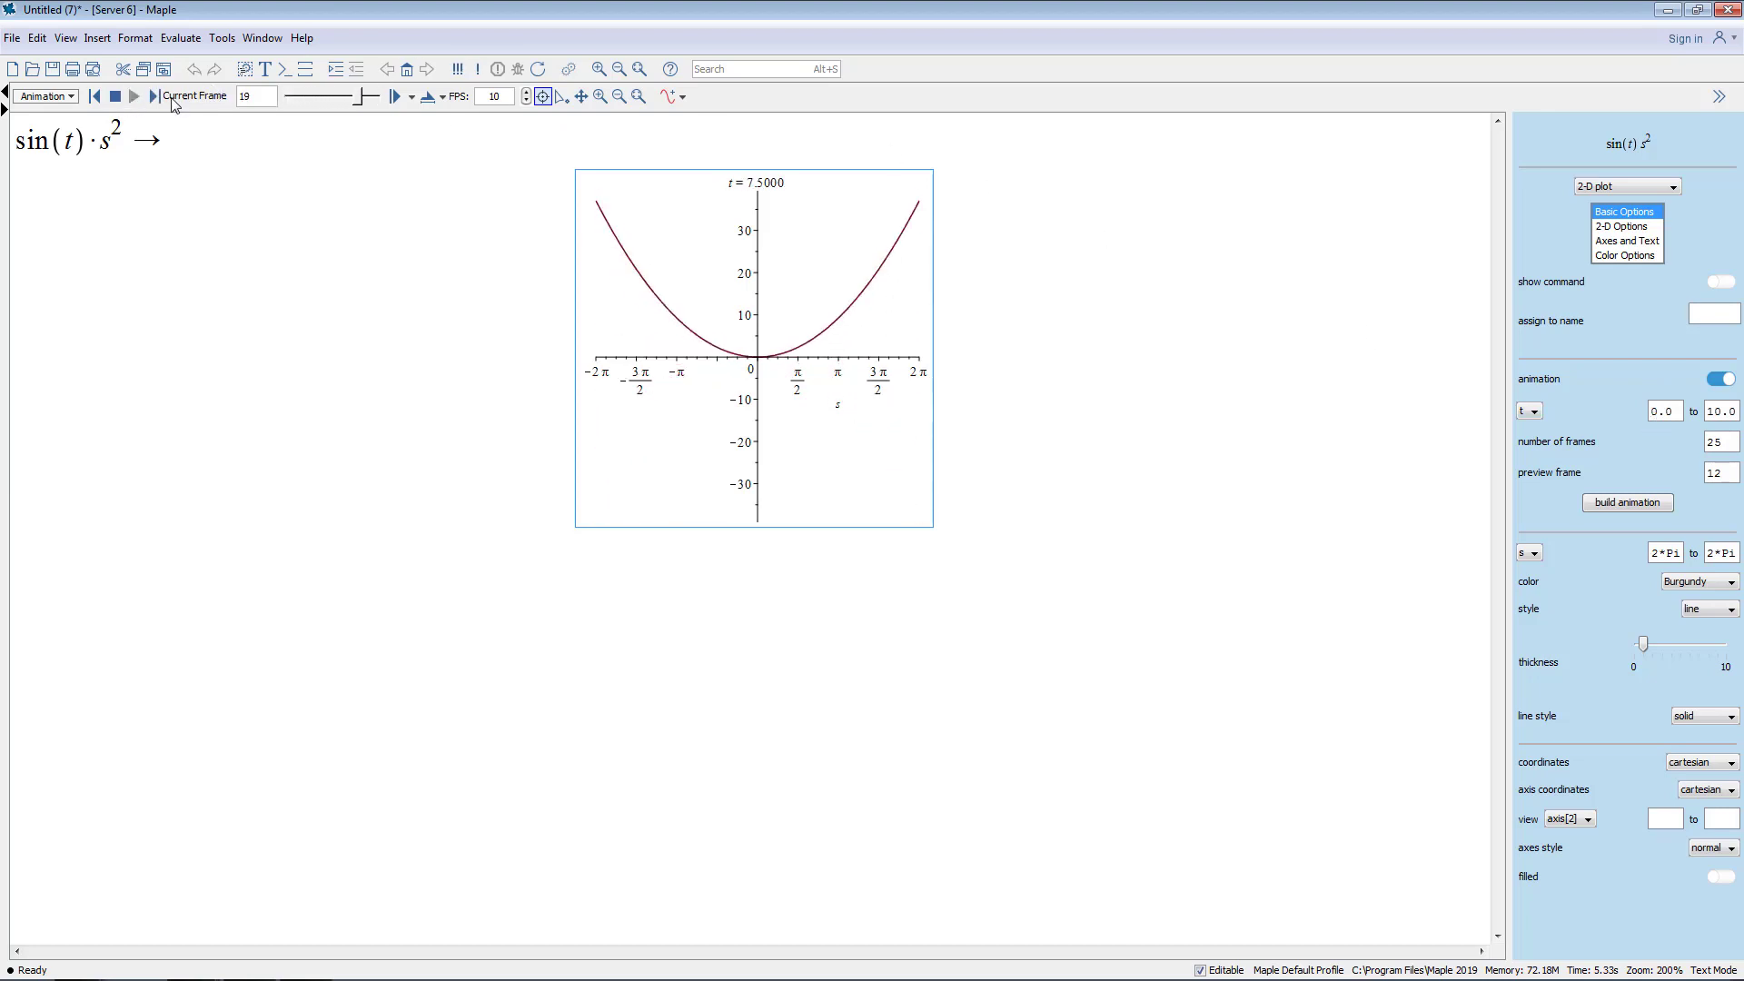
# Make s the animating parameter and raise the curve's line thickness to about 3.
pyautogui.click(1533, 413)
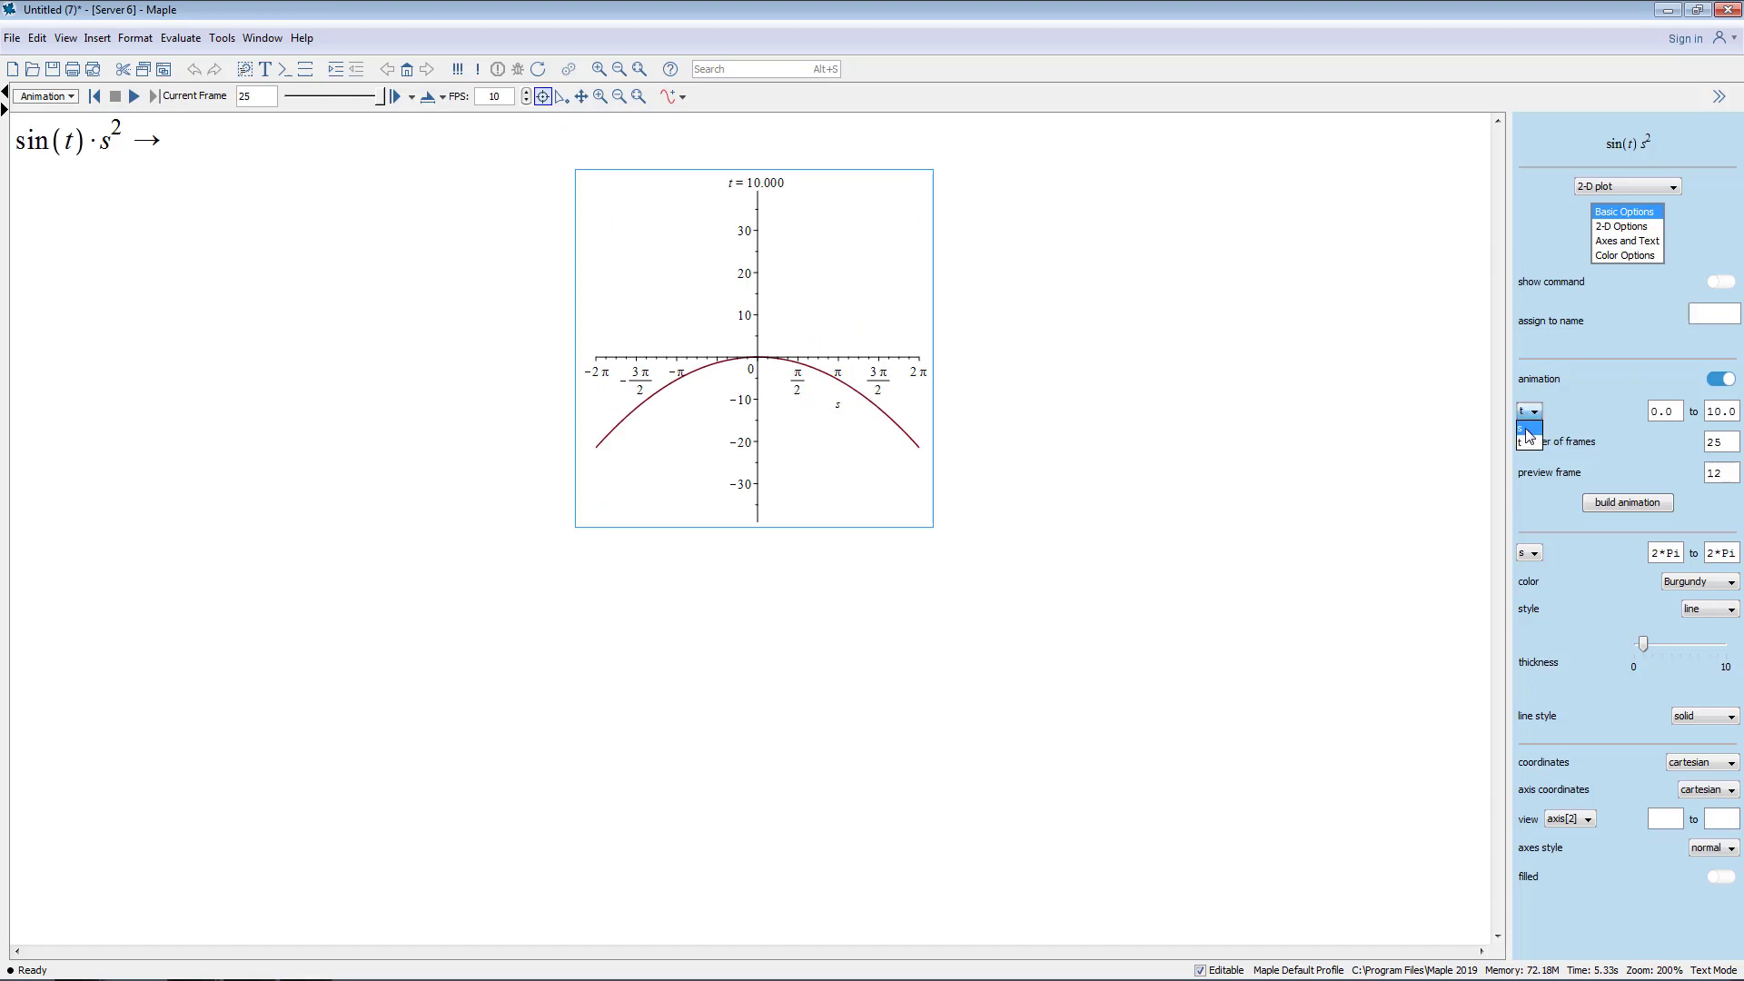
pyautogui.click(1529, 428)
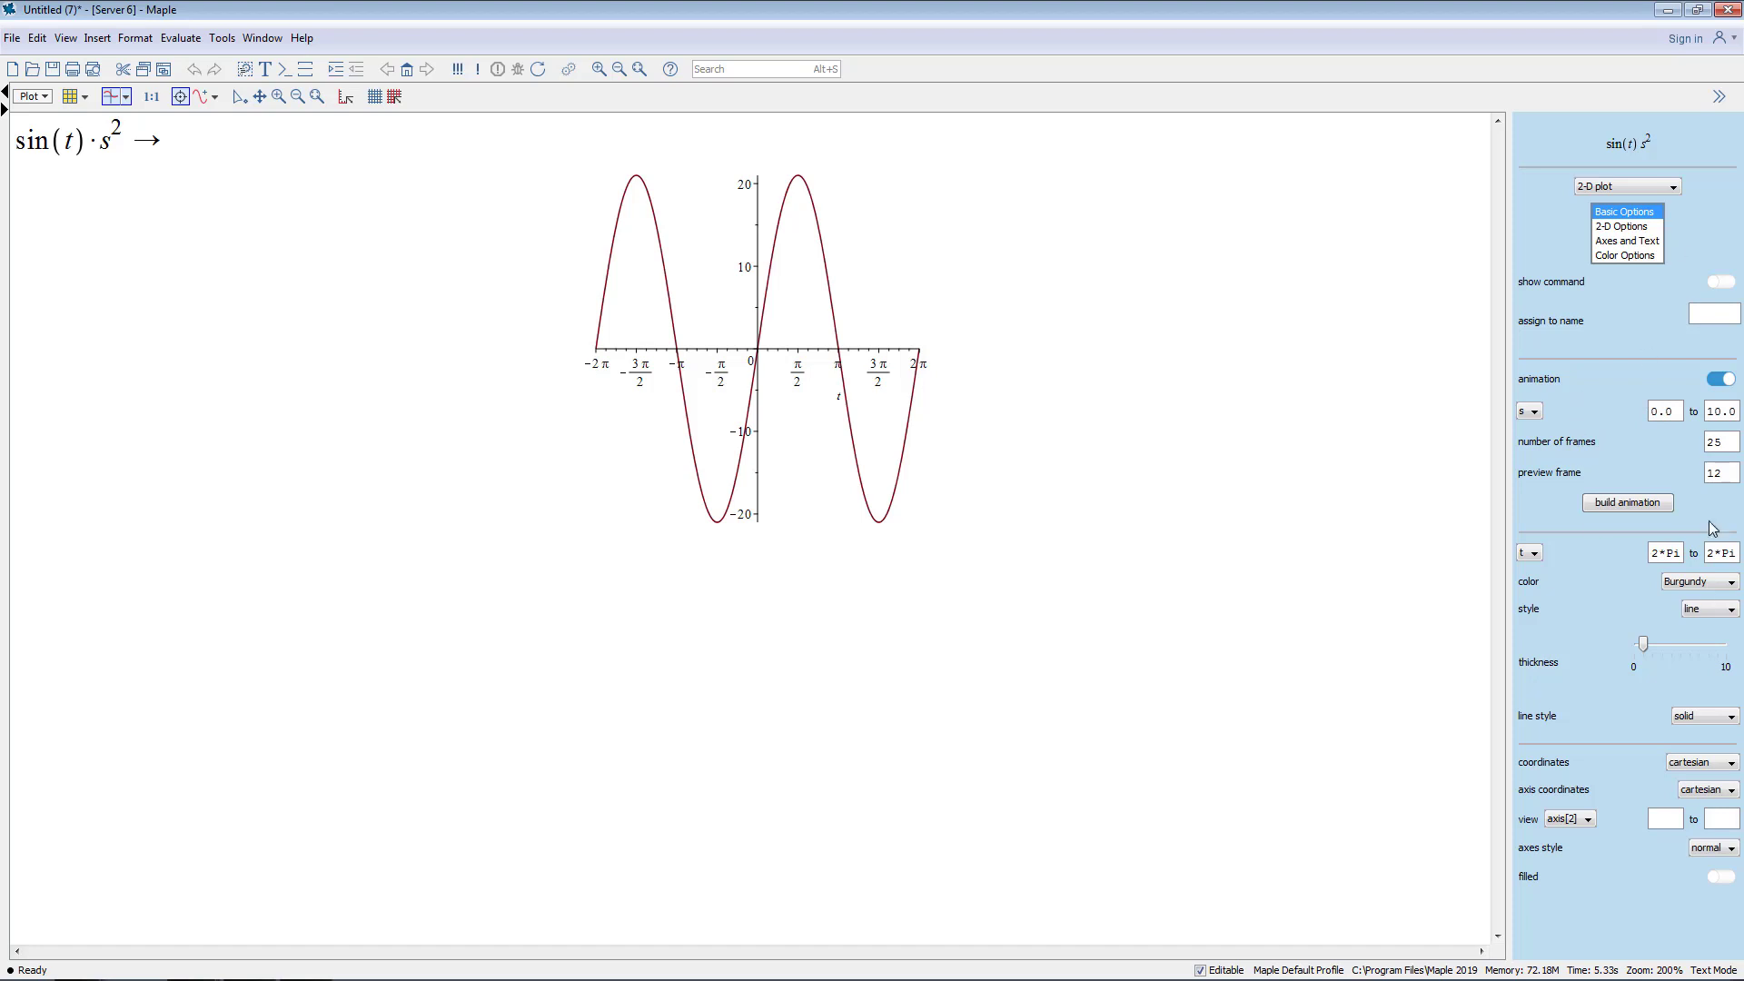
pyautogui.moveTo(1643, 643); pyautogui.dragTo(1661, 641)
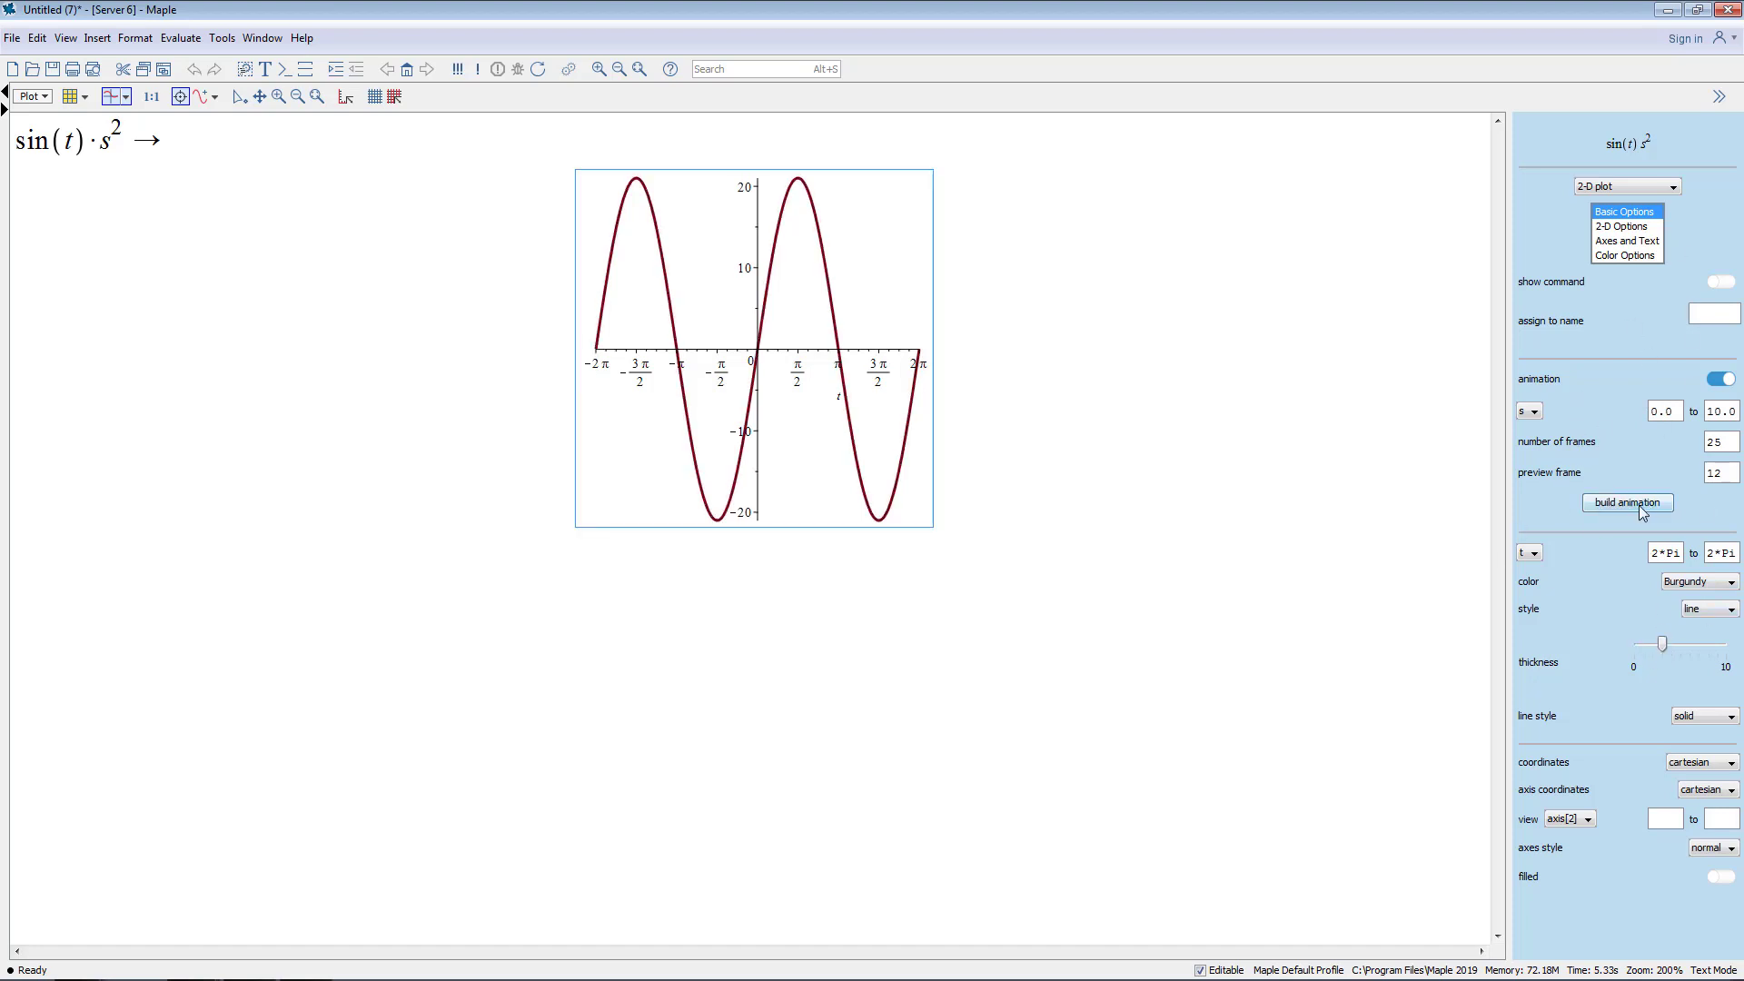
# Rebuild the animation with s from 0 to 10 and play it to frame 25.
pyautogui.click(1626, 510)
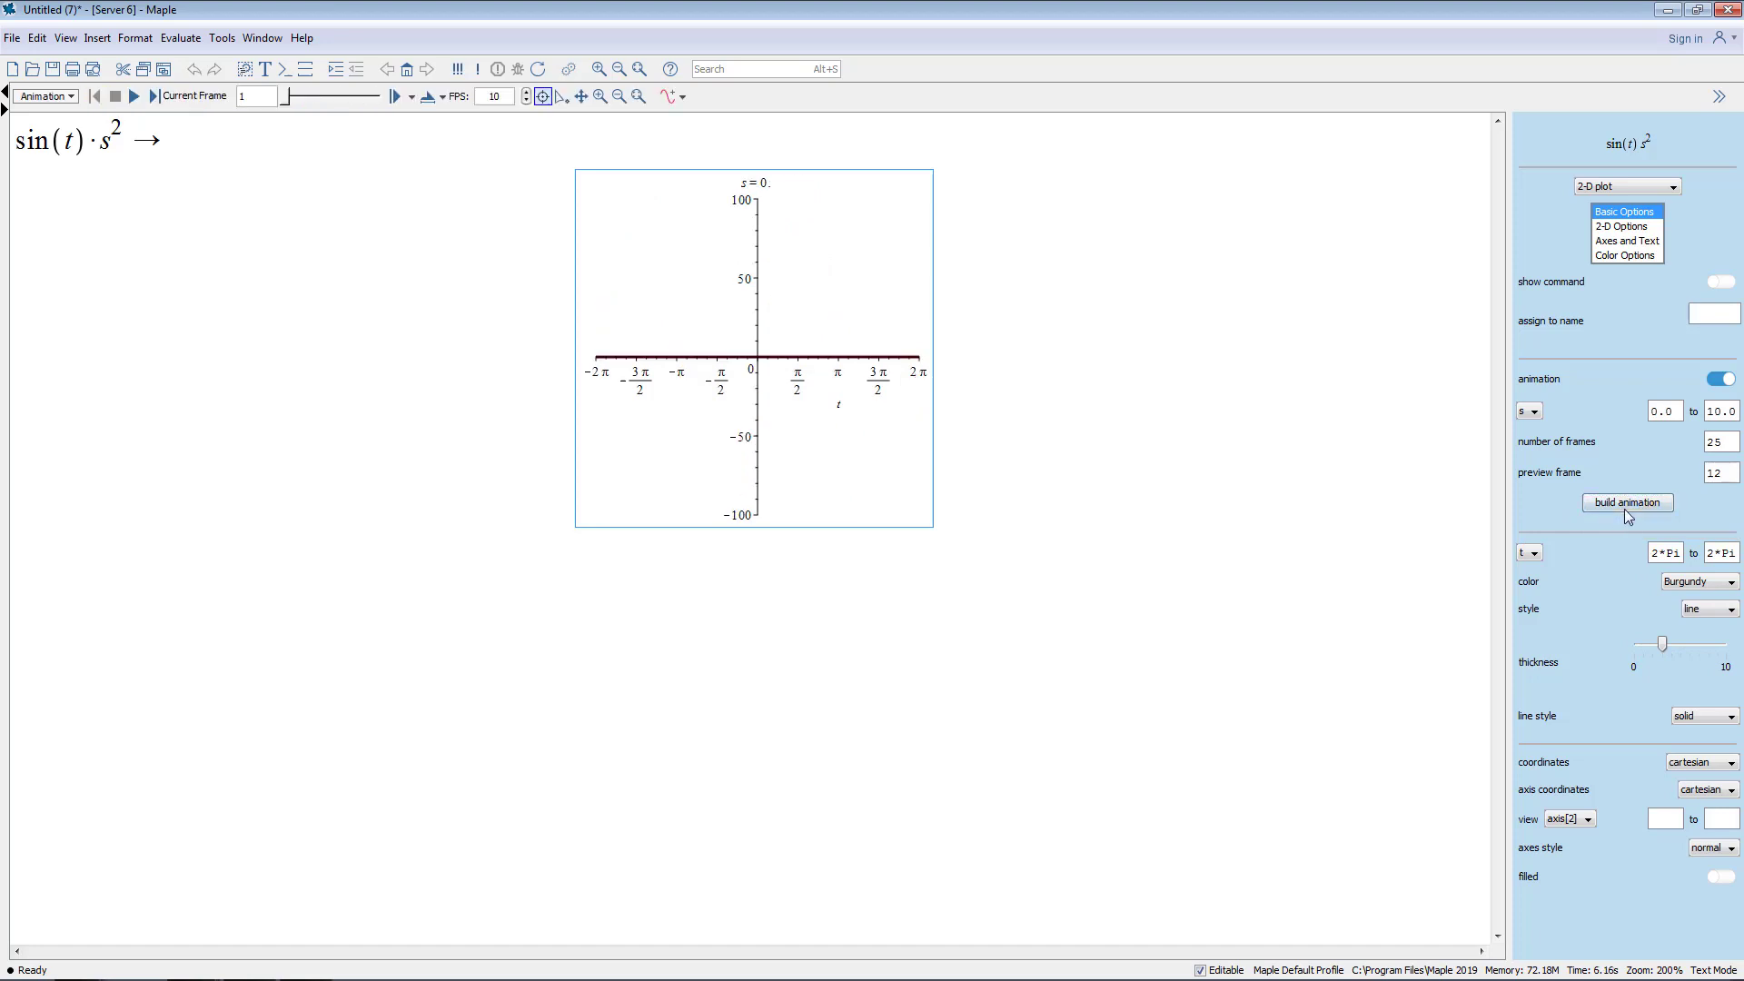
pyautogui.click(134, 97)
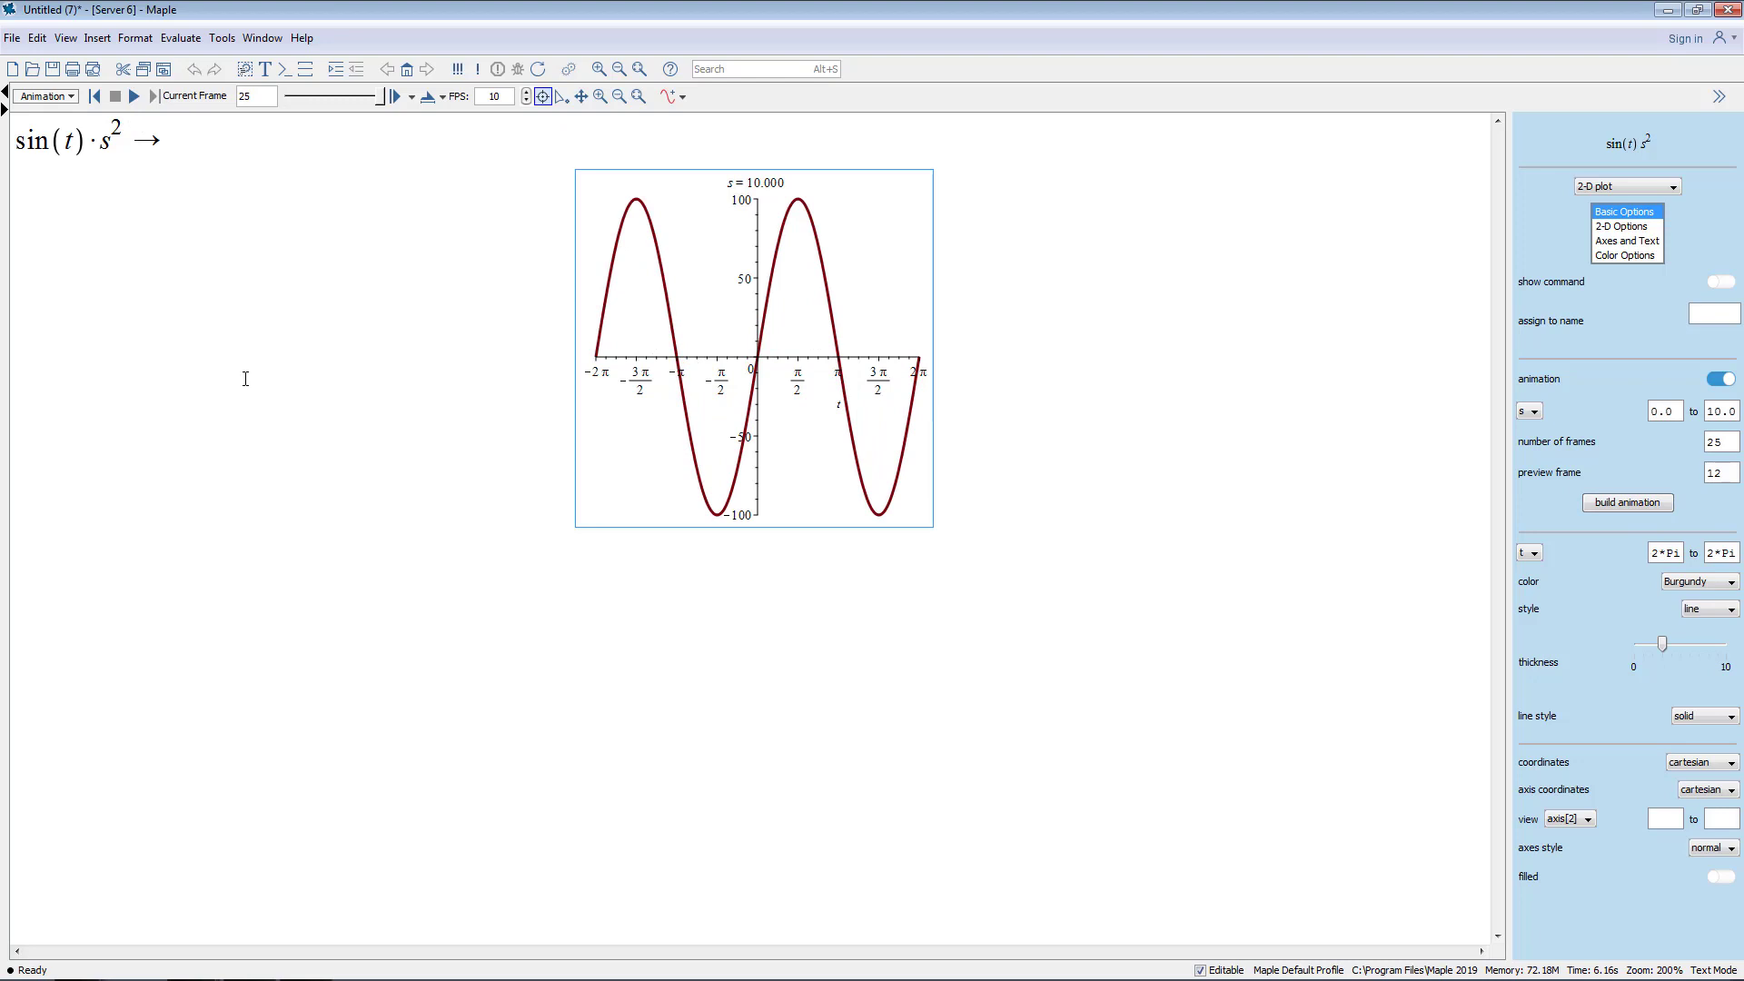
pyautogui.click(134, 96)
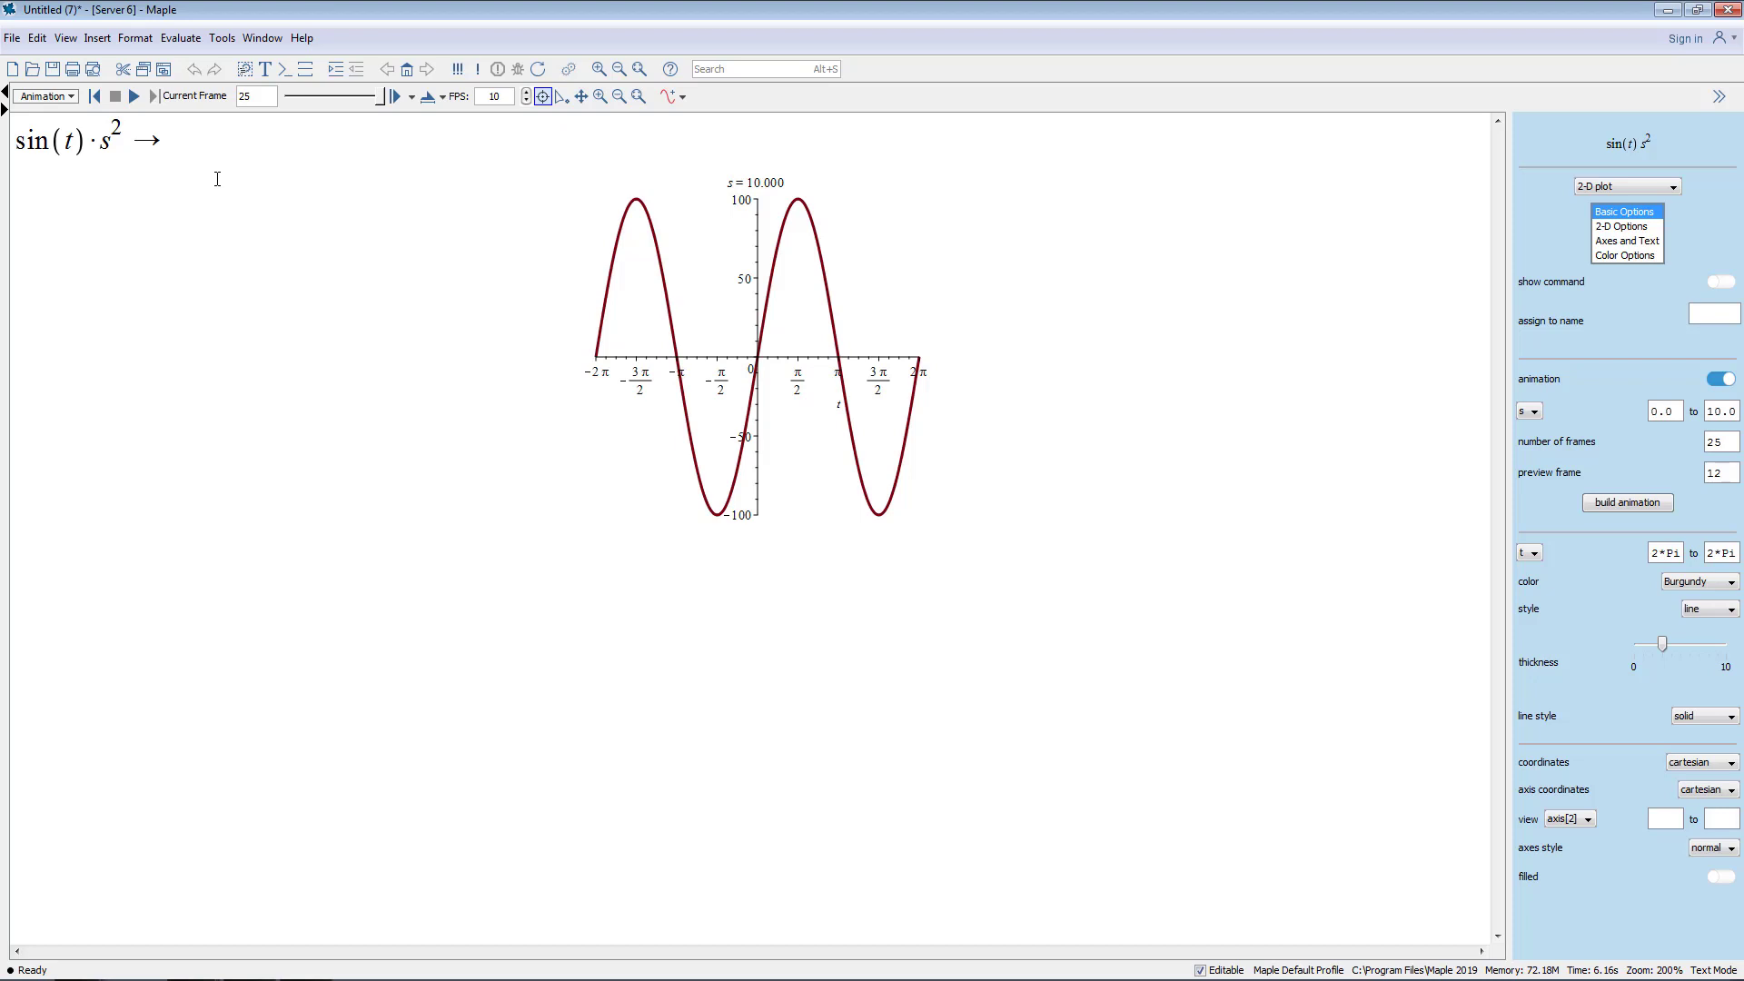
# Clear the worksheet with Ctrl+A and Delete, then type the equation x² + y² = r².
pyautogui.hotkey('ctrl', 'a')
pyautogui.press('Delete')
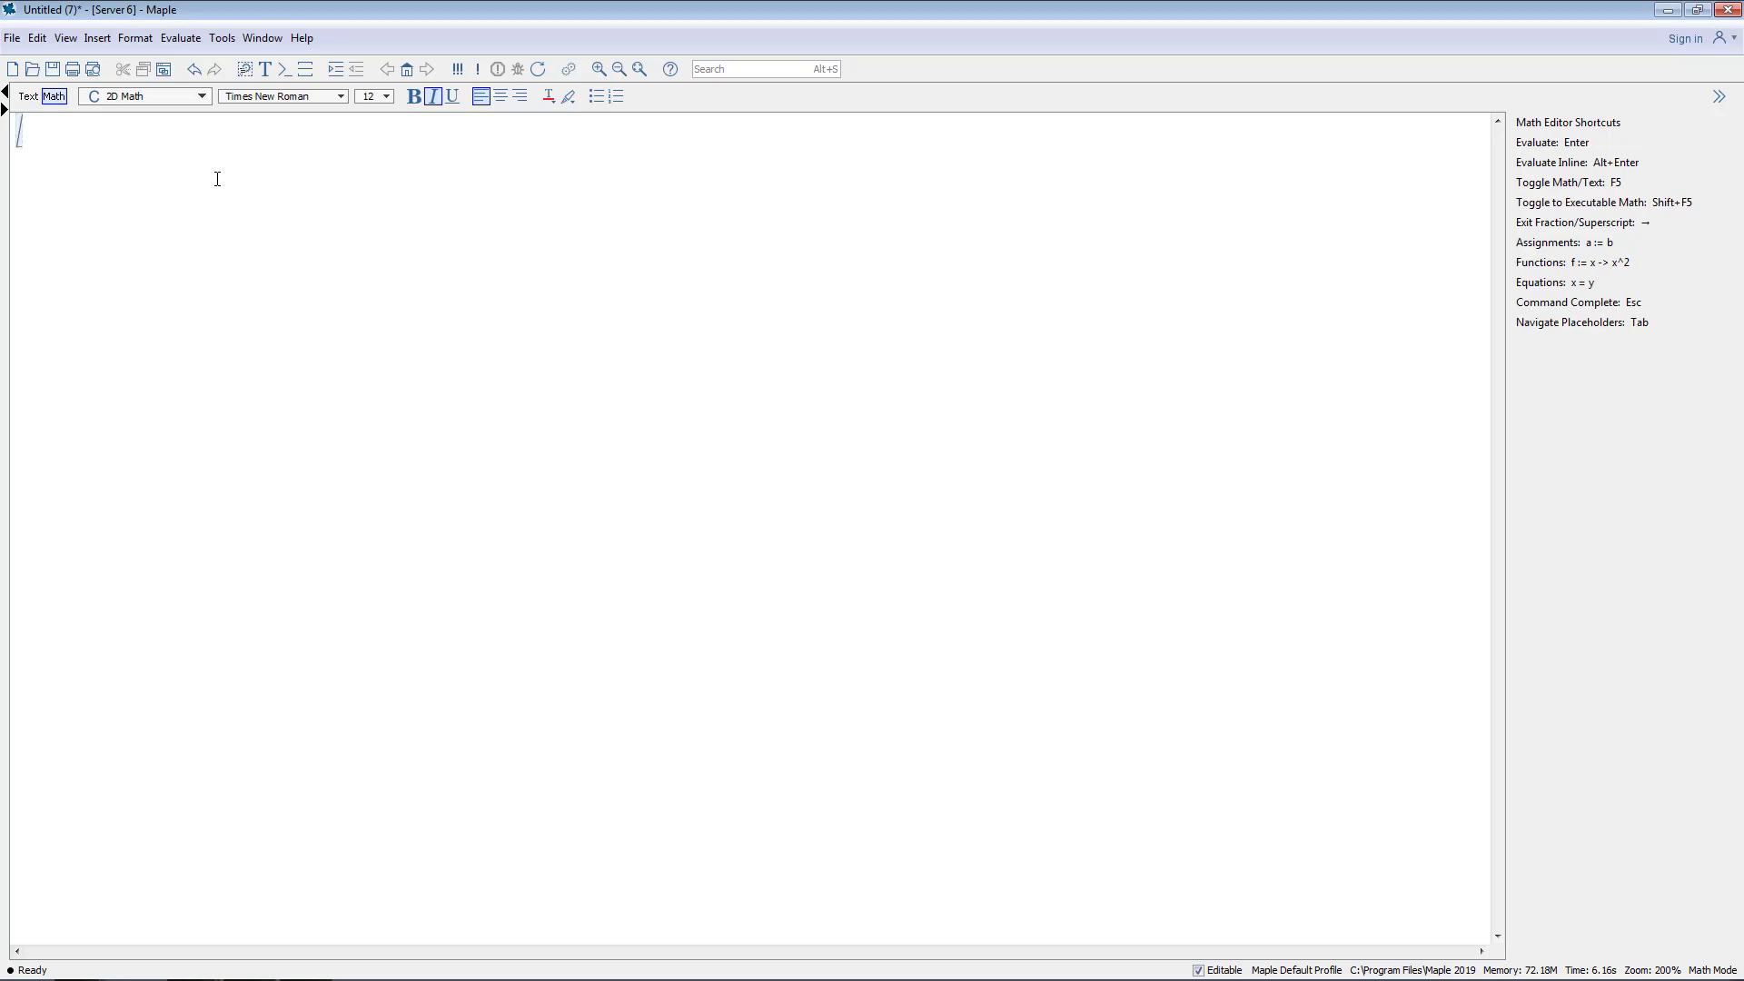
pyautogui.write('x^2')
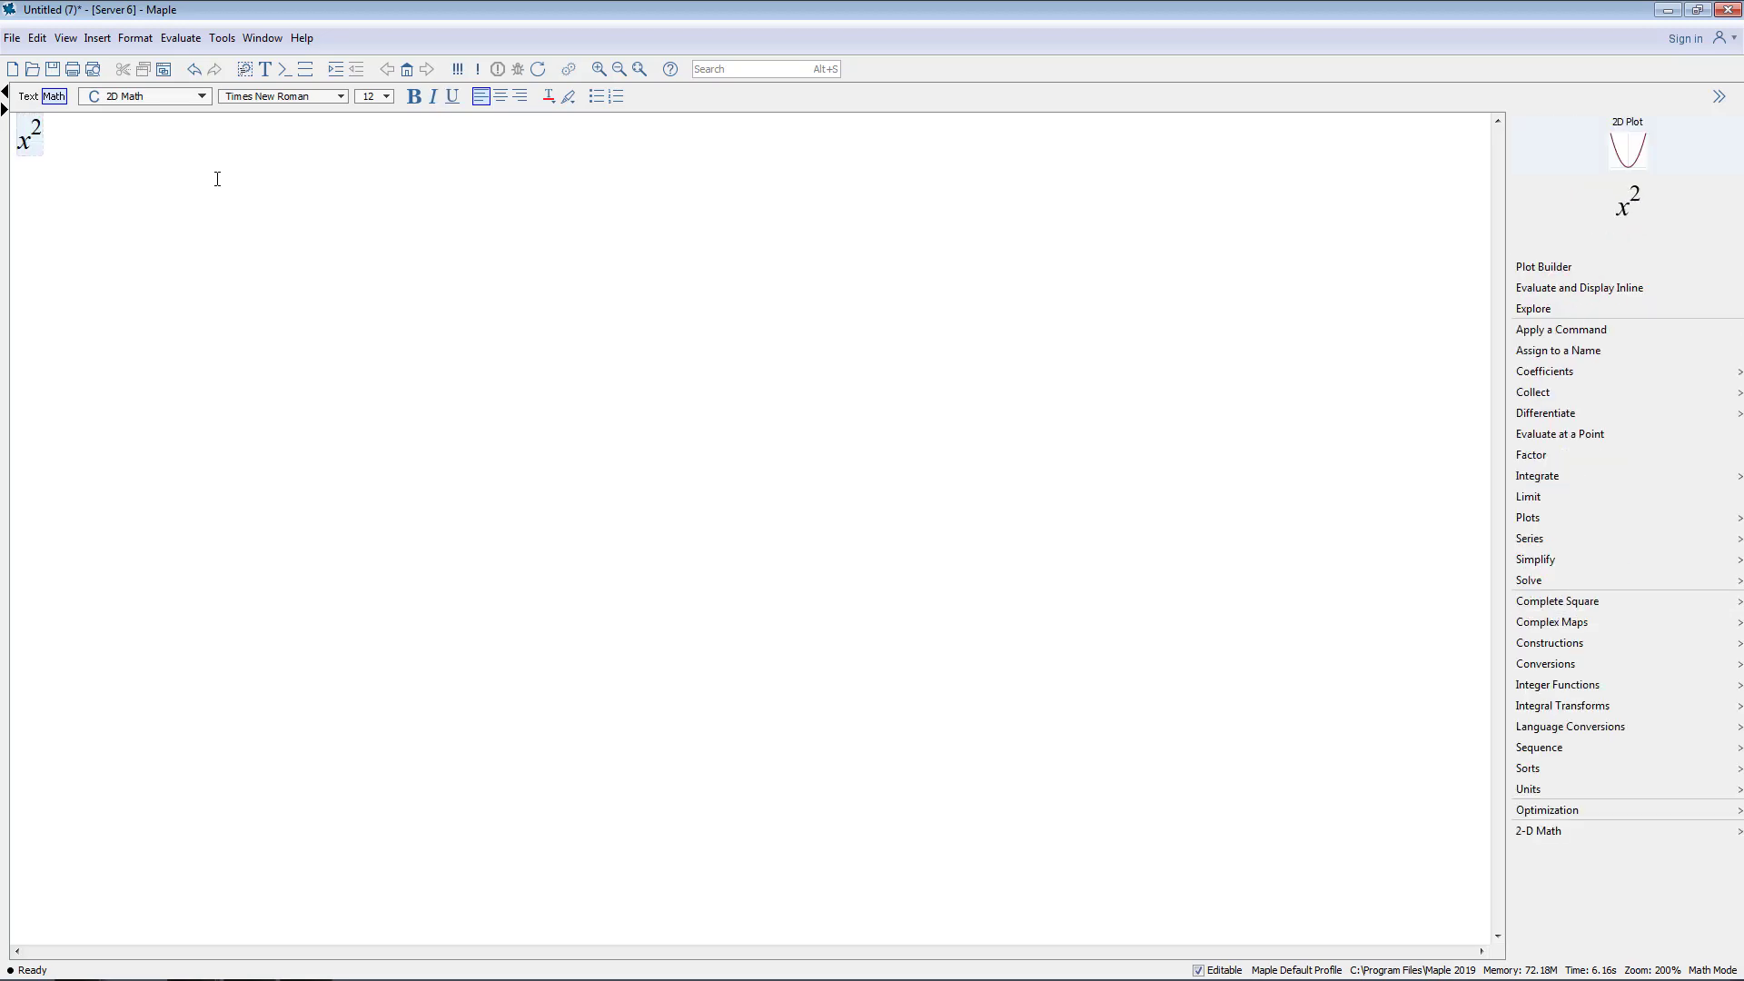
pyautogui.press('Right')
pyautogui.write('+y^2')
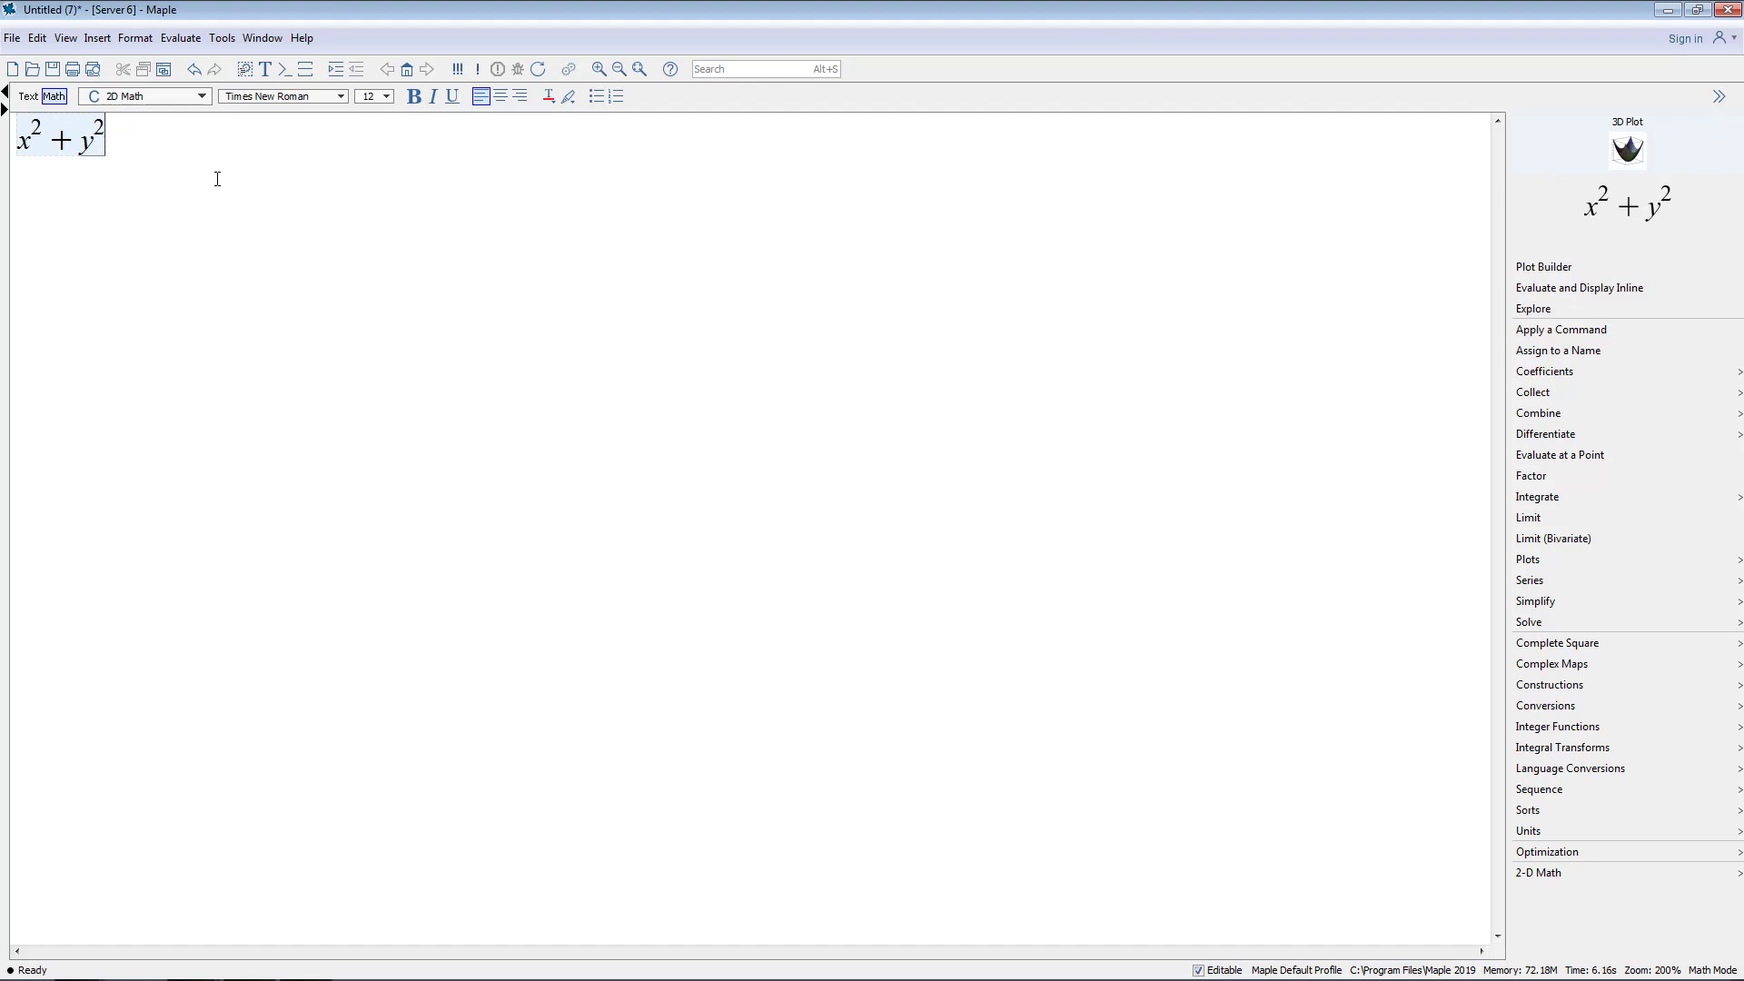
pyautogui.press('Right')
pyautogui.write('=r^2')
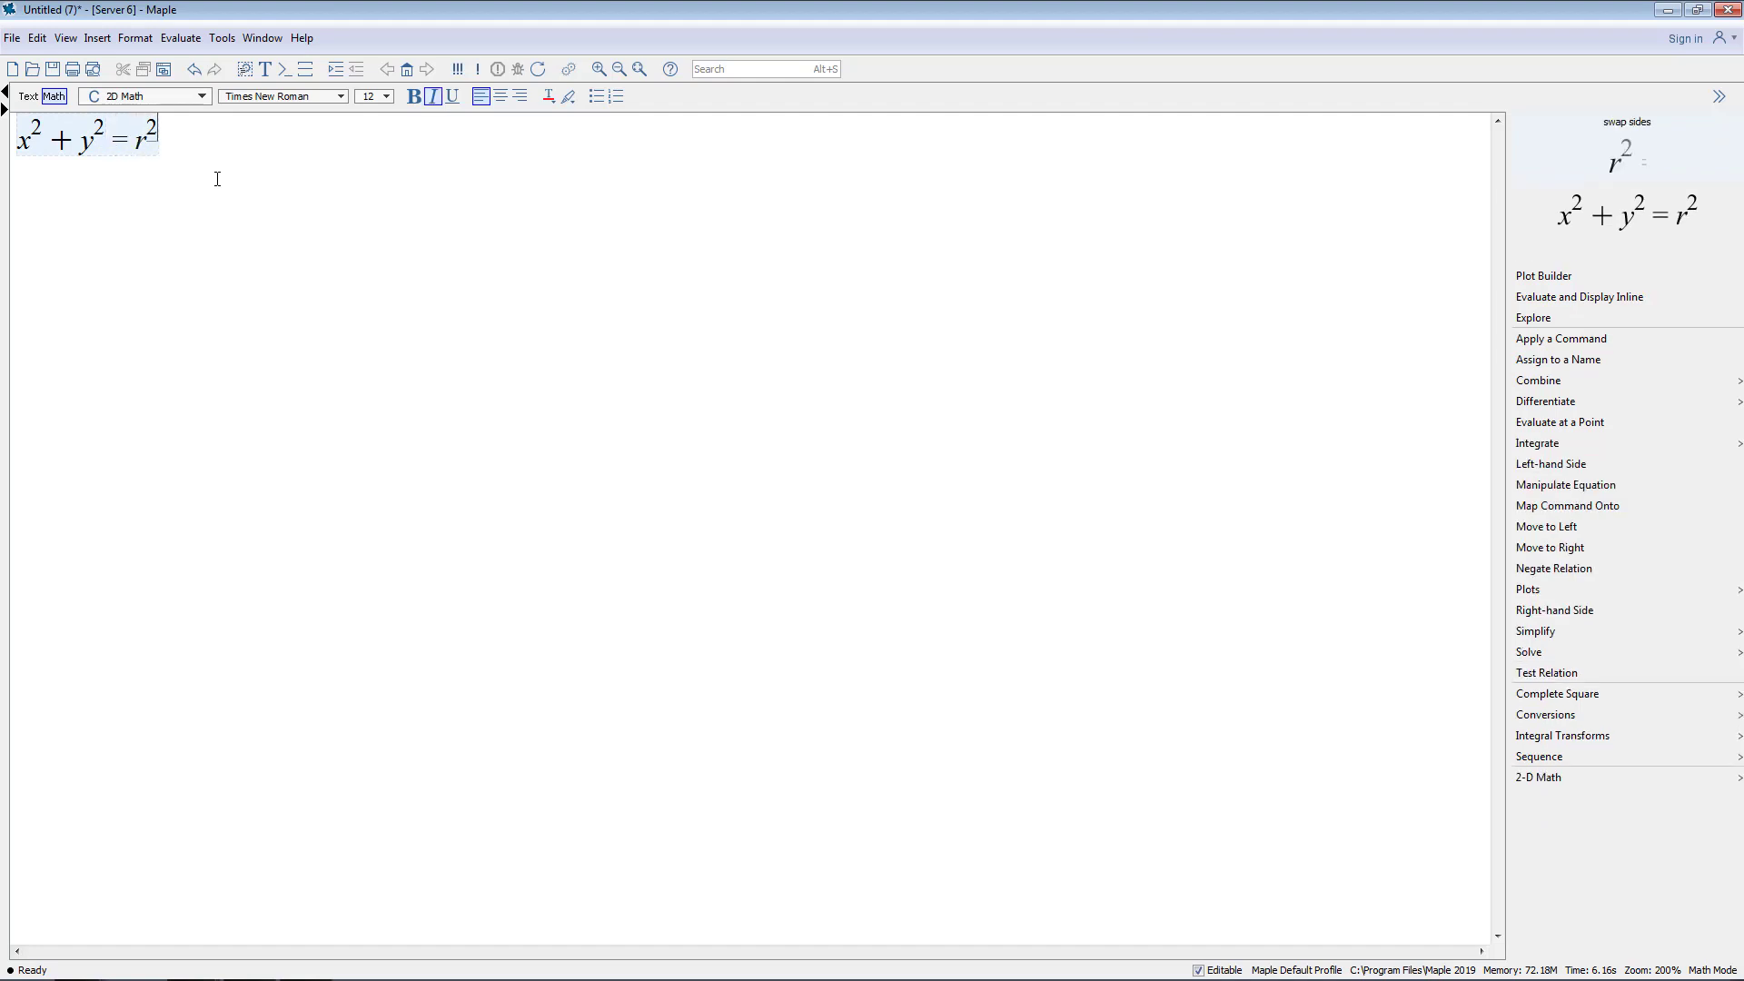
pyautogui.press('Right')
# Open Plot Builder on the circle equation as an animated 2-D implicit plot driven by r.
pyautogui.click(1574, 282)
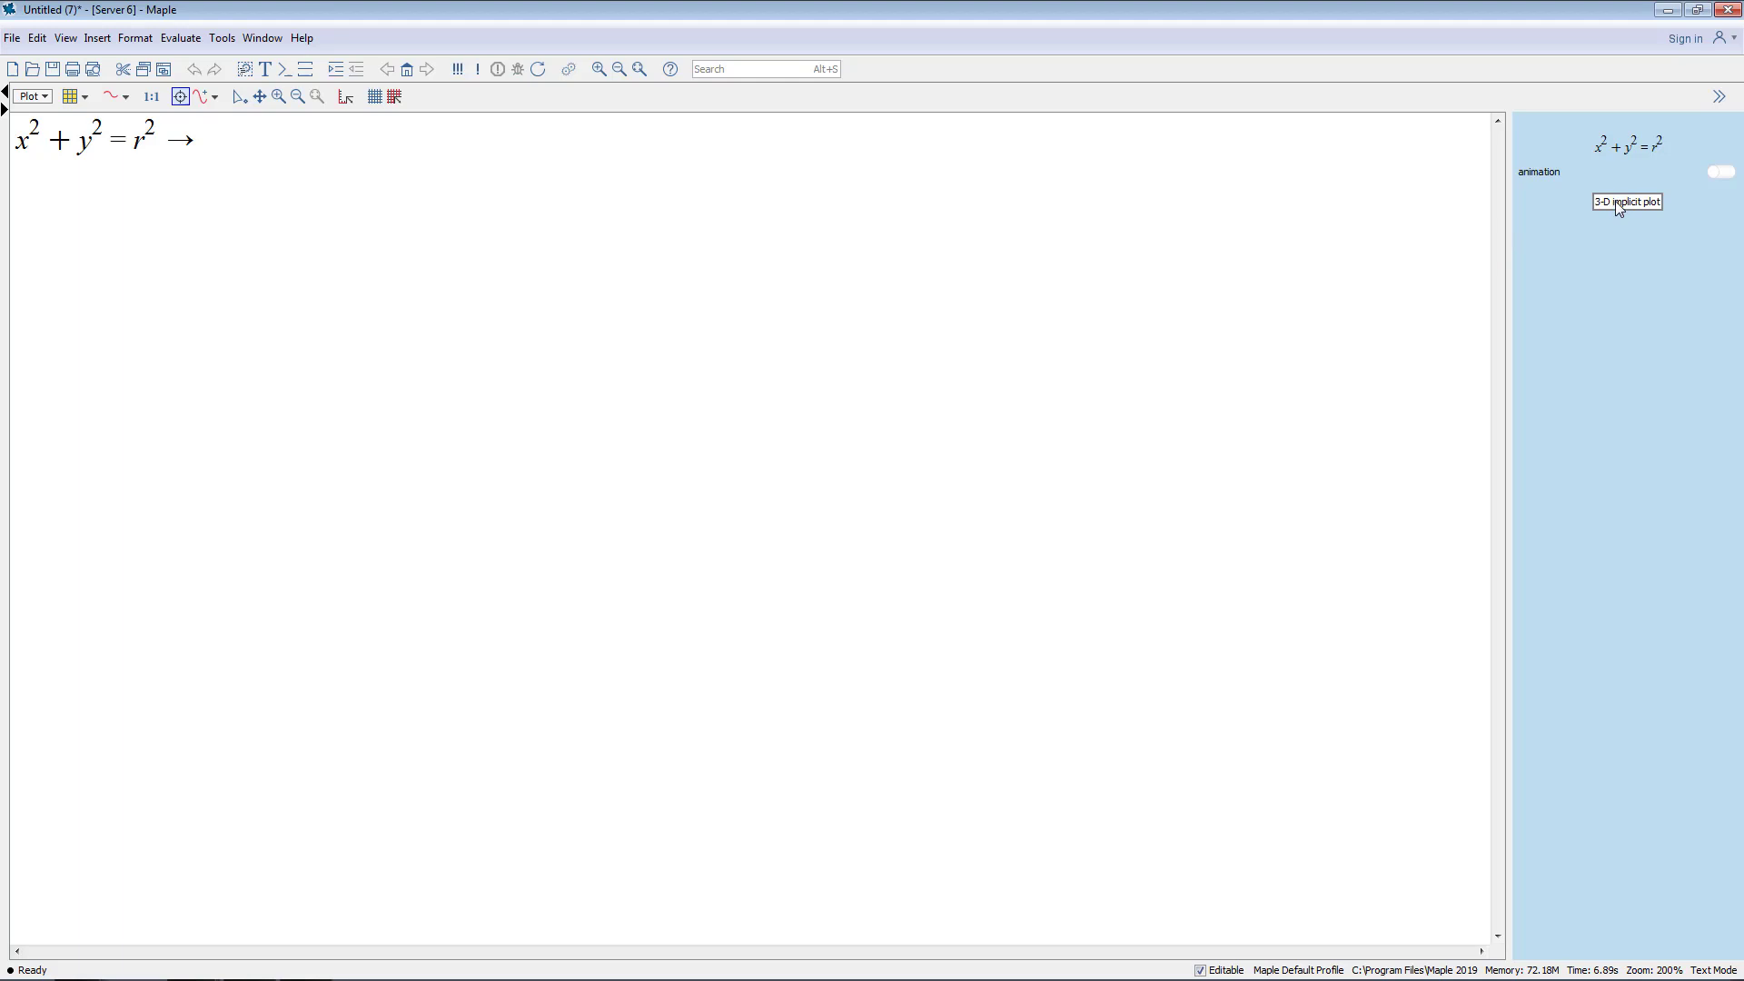
pyautogui.click(1719, 174)
pyautogui.click(1617, 218)
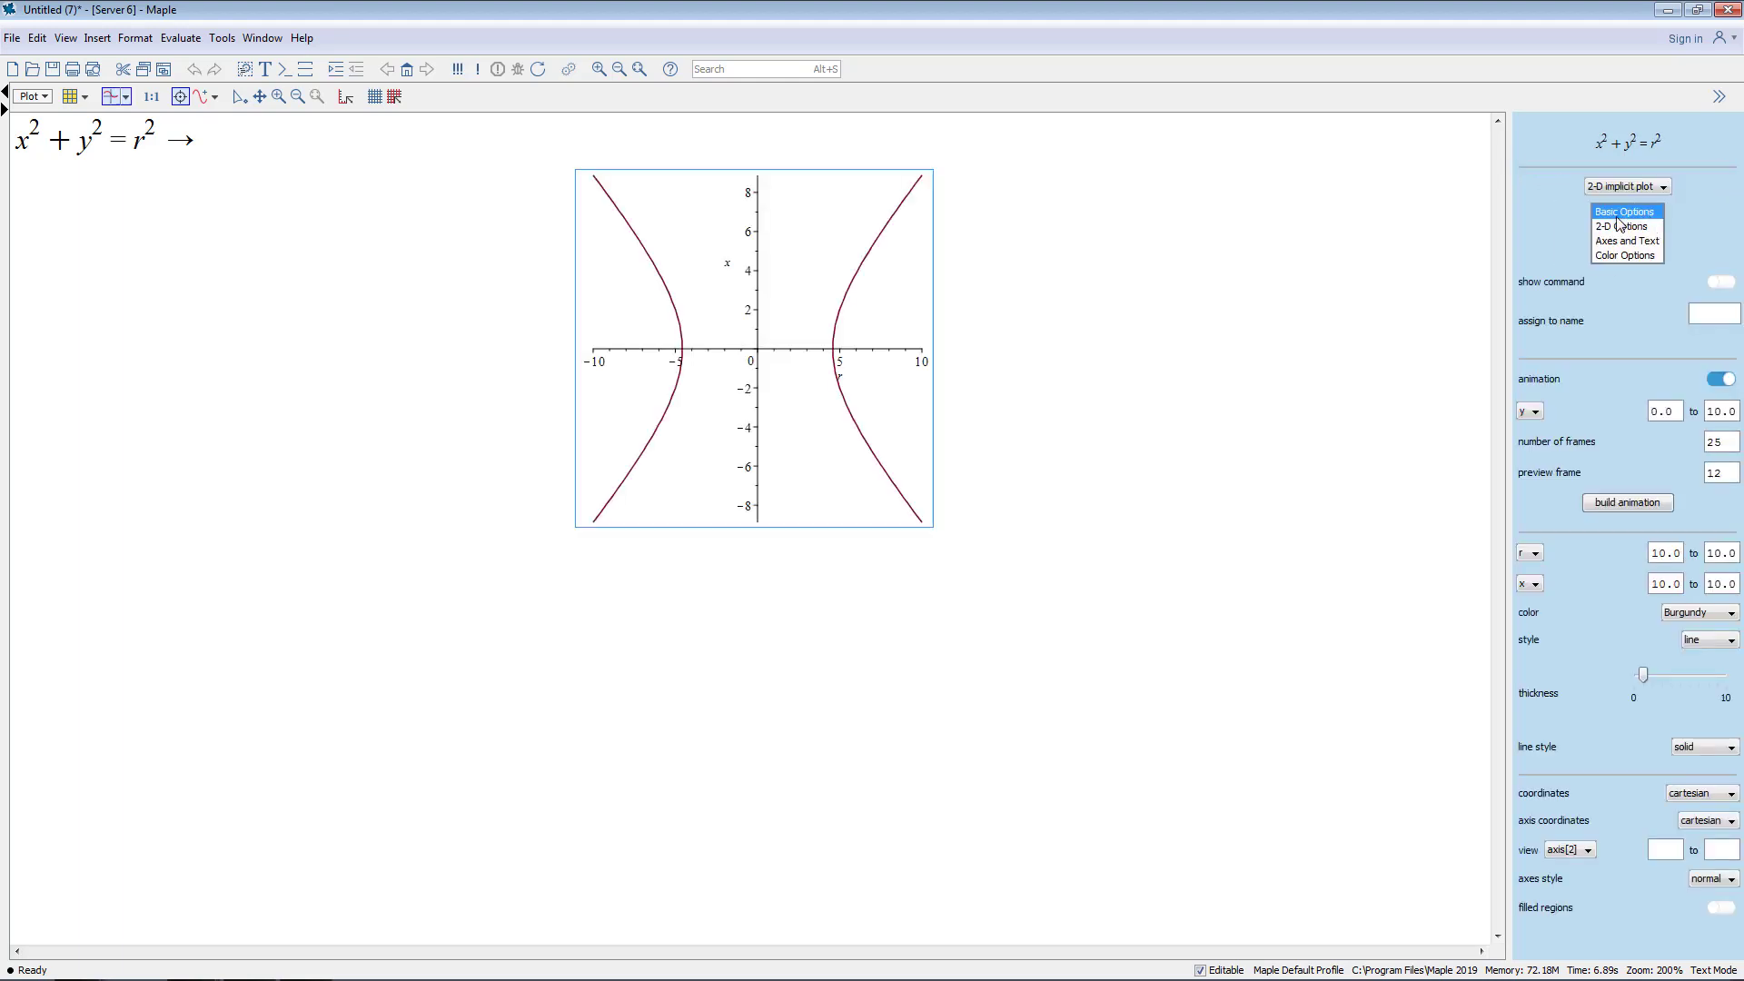
pyautogui.click(1535, 414)
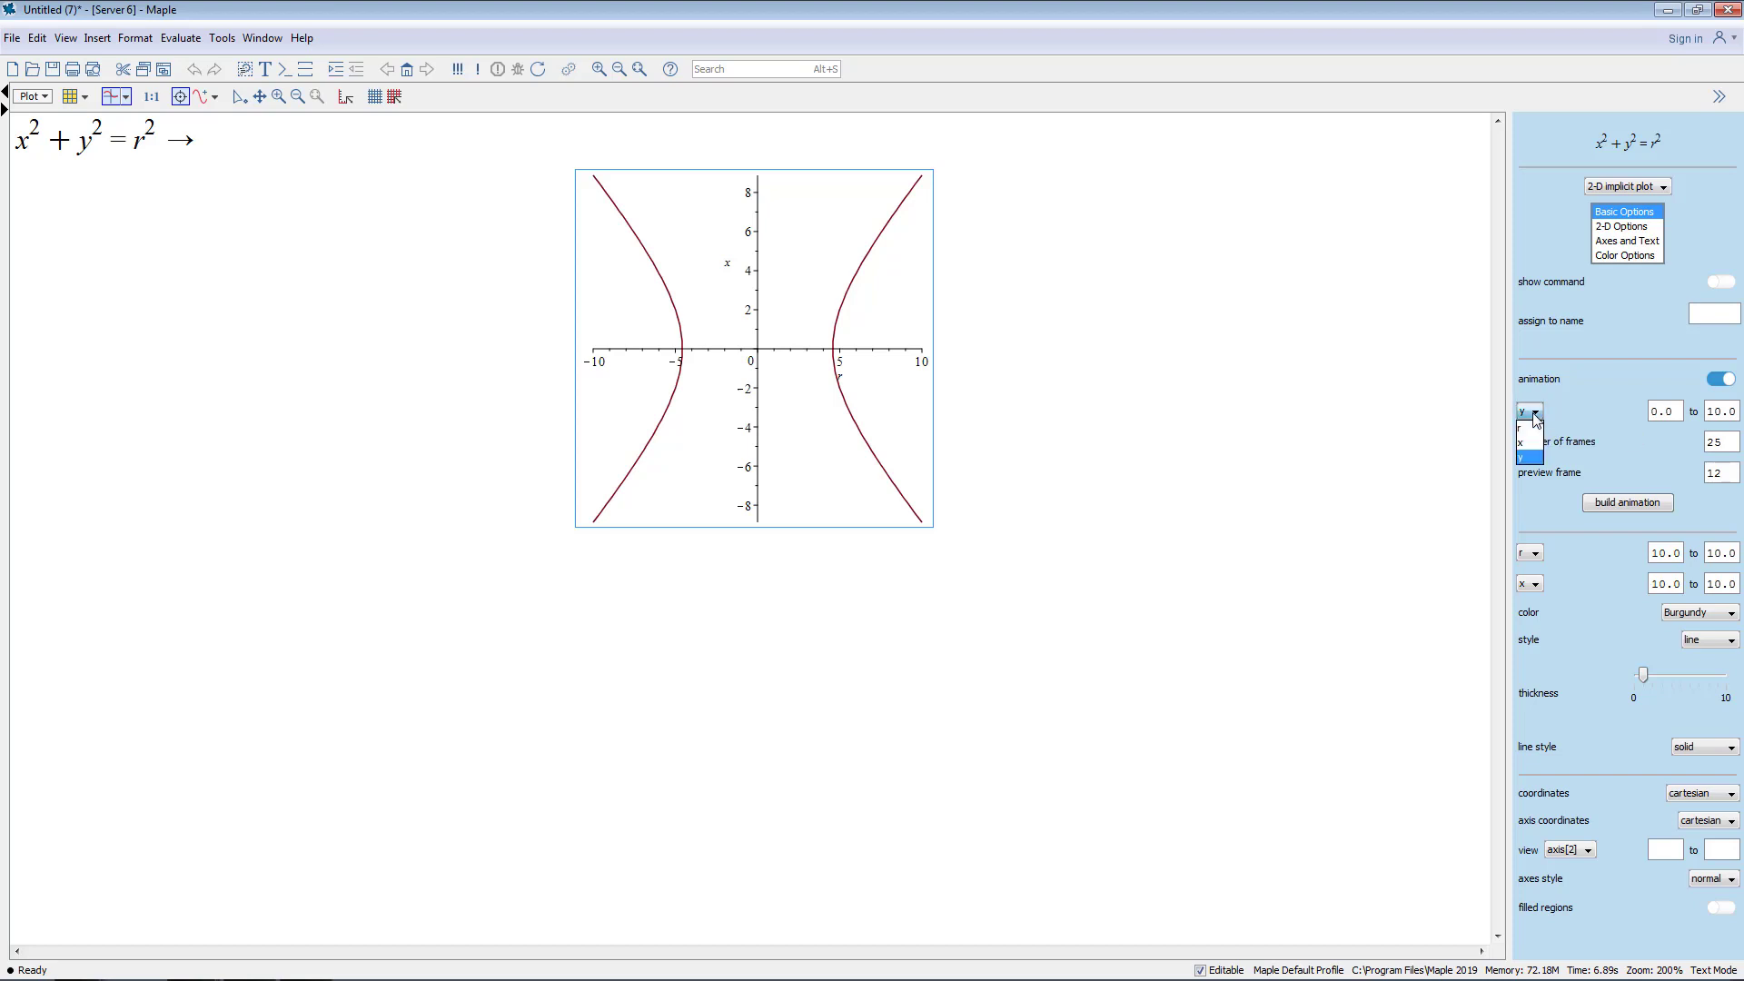
pyautogui.click(1529, 429)
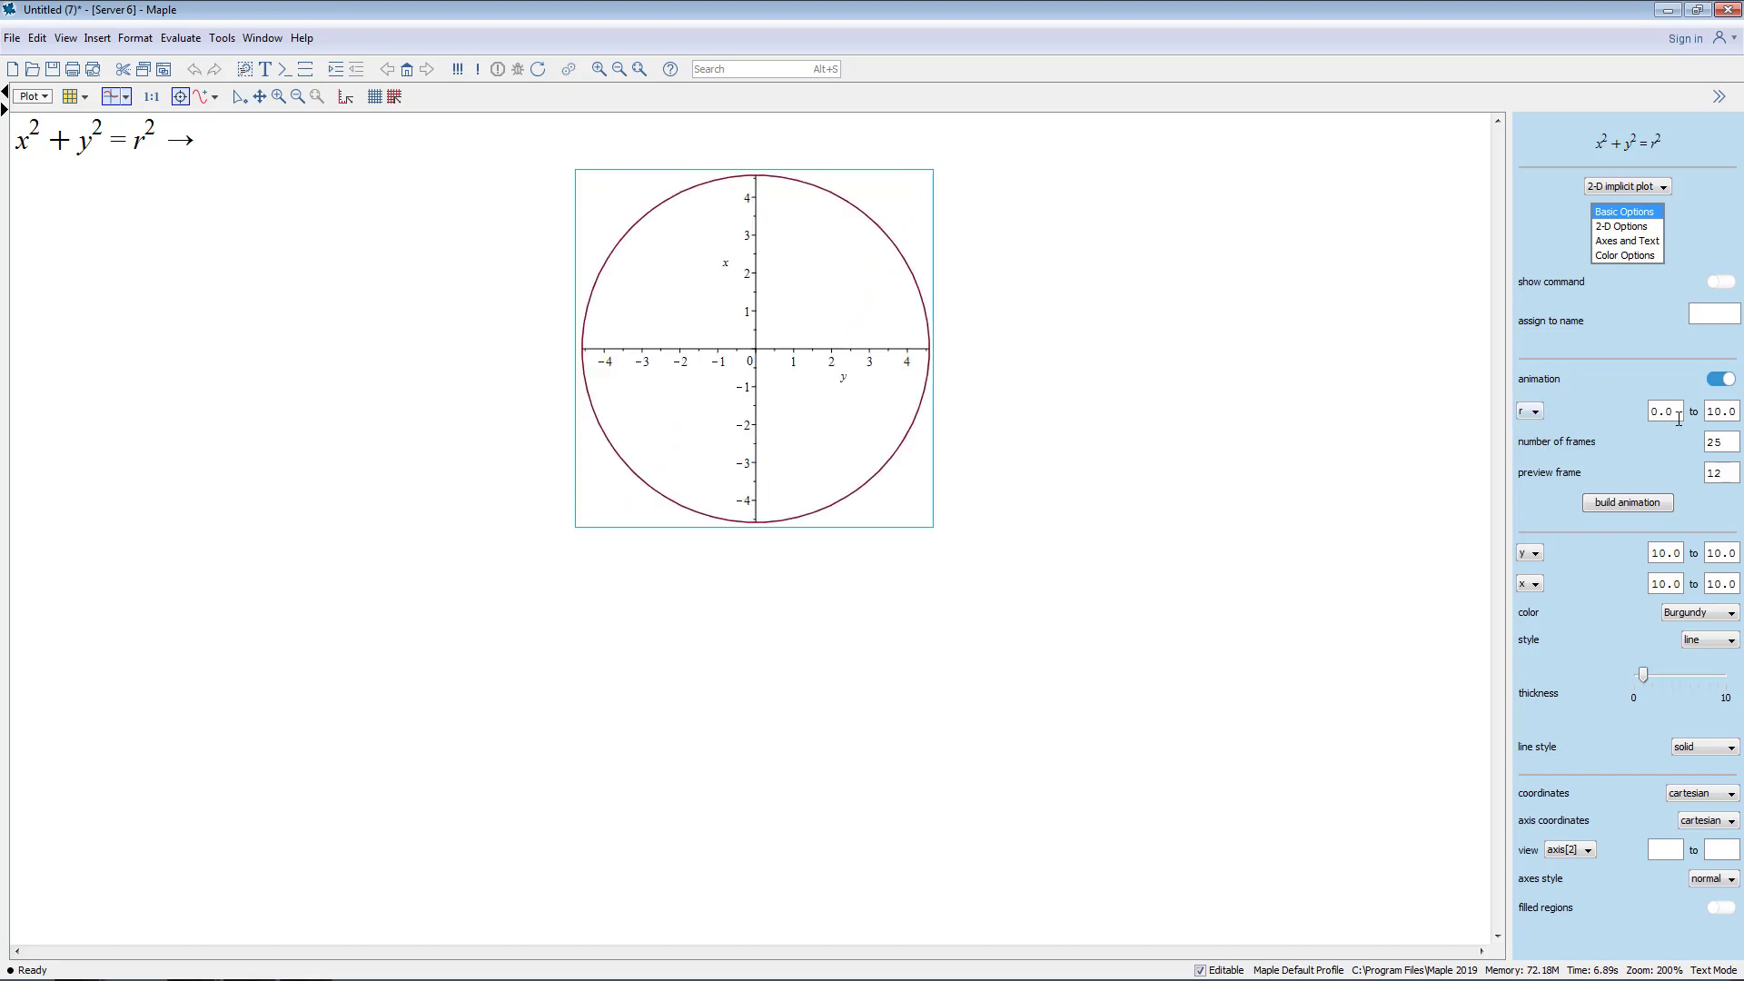
# Set the radius animation range to run from 1 to 3.
pyautogui.moveTo(1678, 418); pyautogui.dragTo(1646, 418)
pyautogui.write('1')
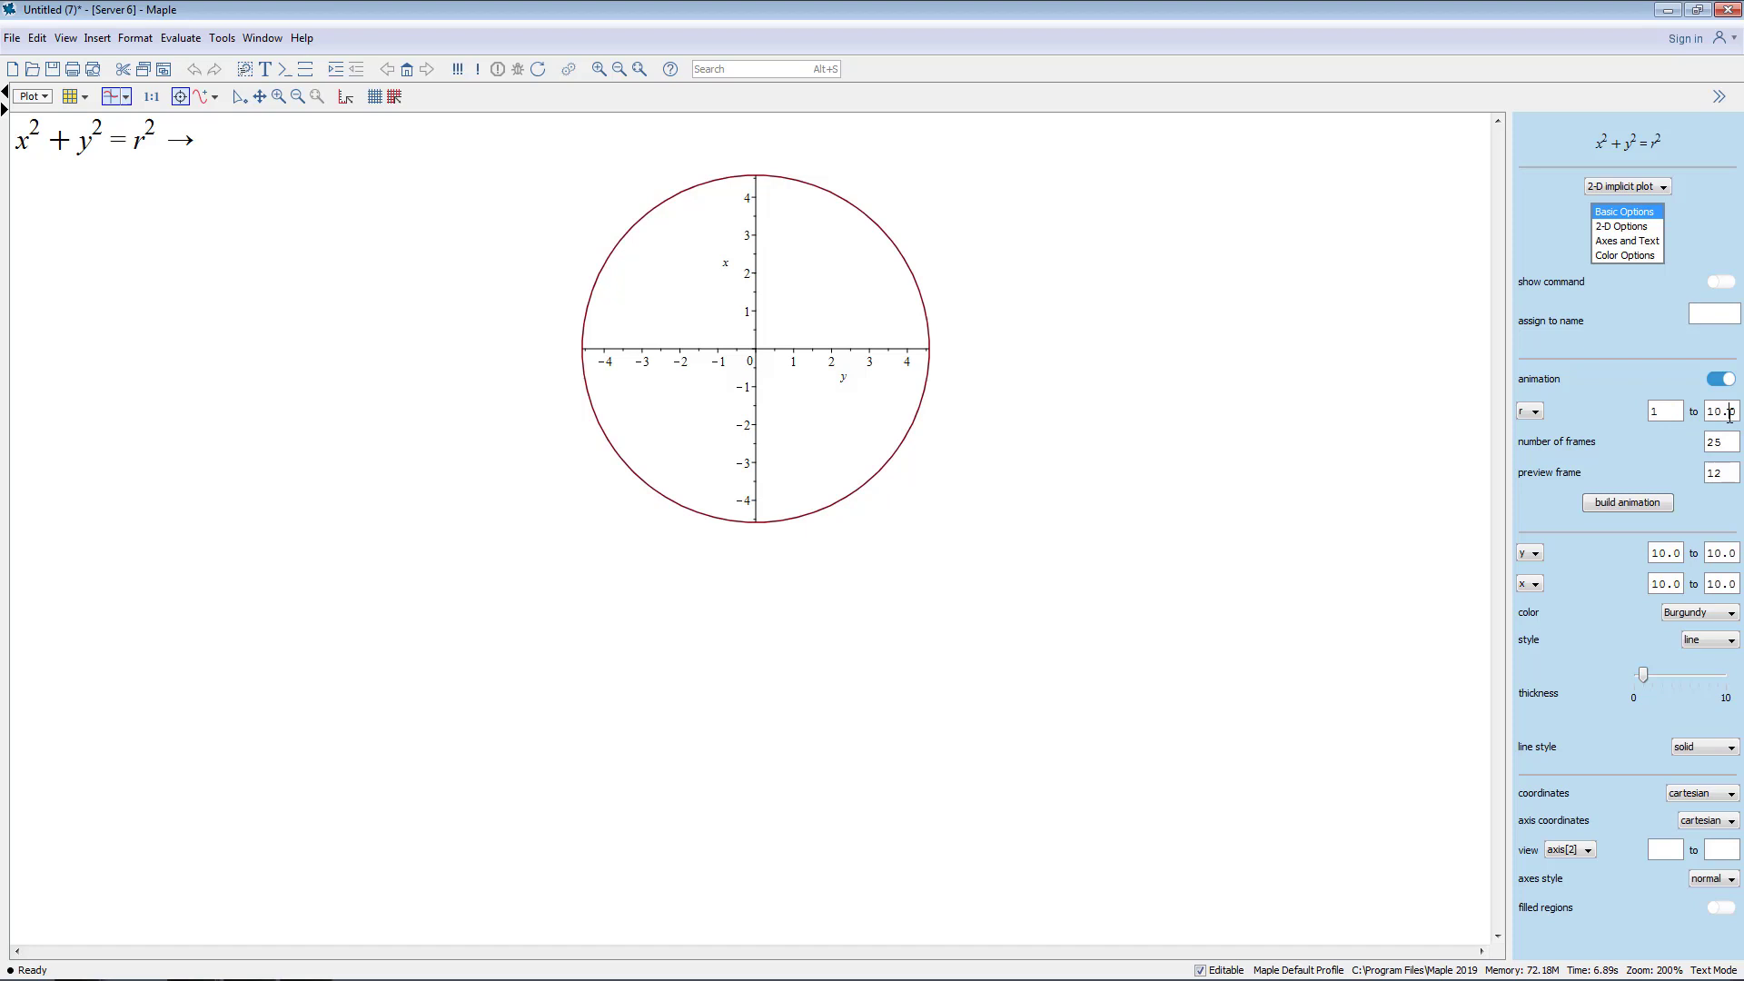
pyautogui.moveTo(1740, 418); pyautogui.dragTo(1730, 416)
pyautogui.write('3')
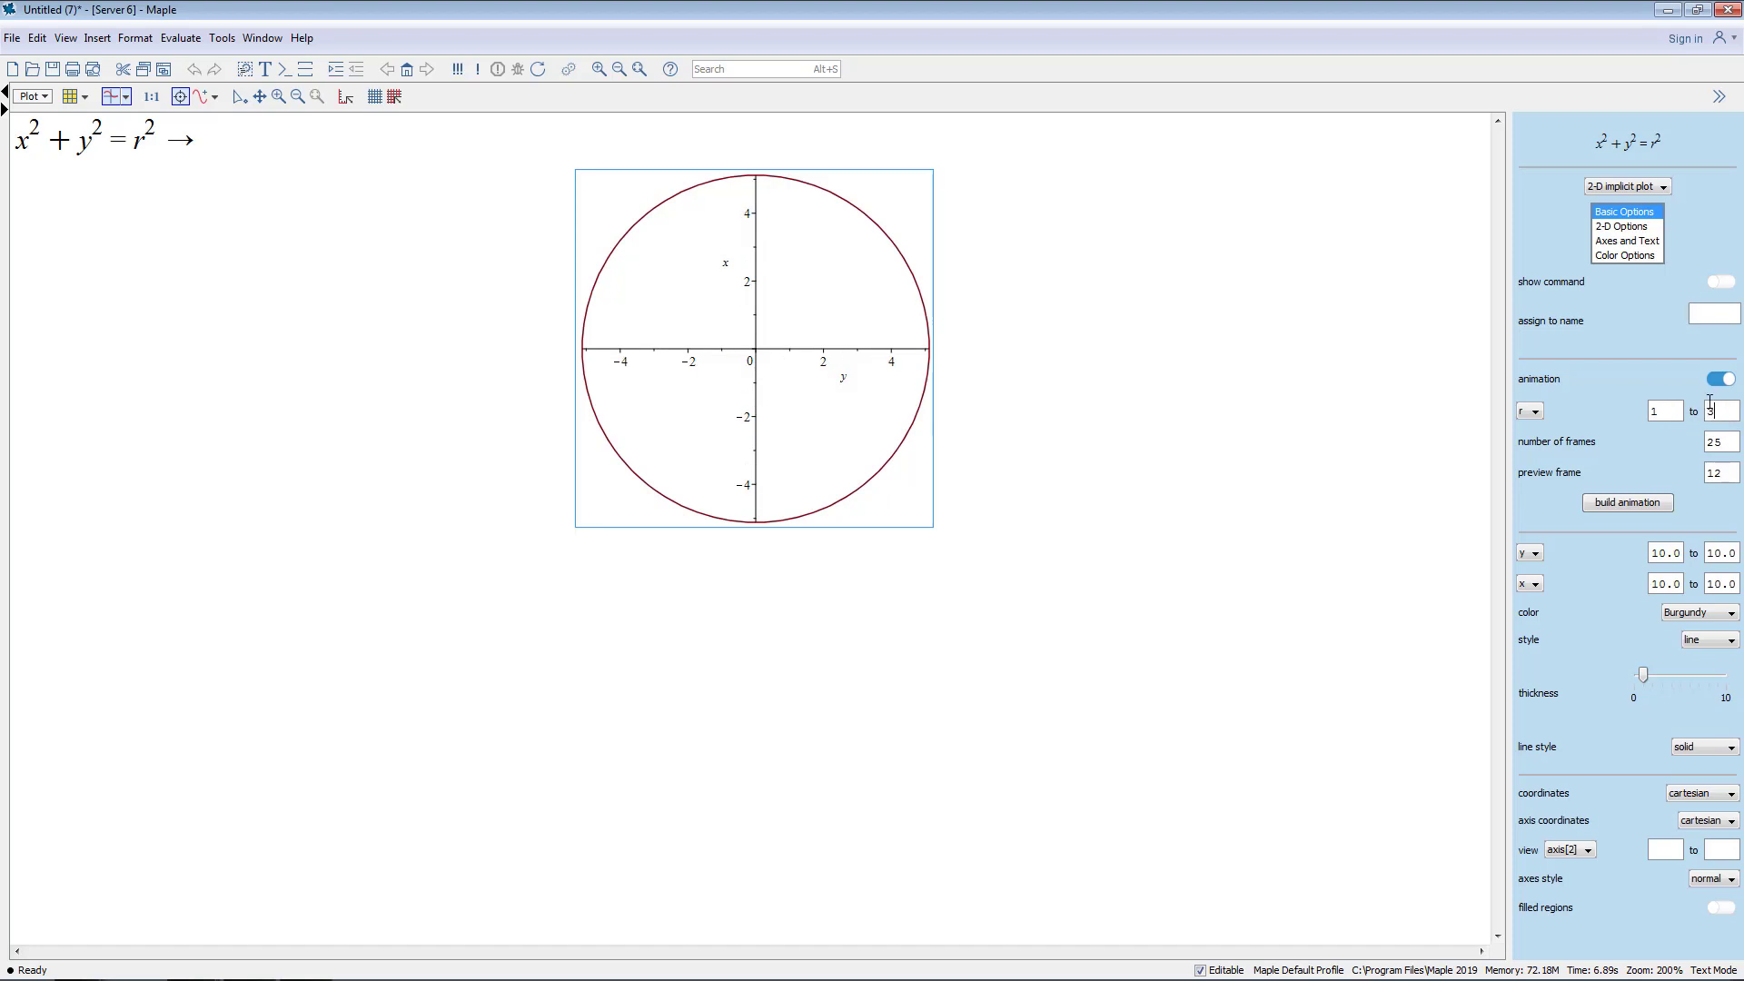
pyautogui.click(1730, 442)
# Make x the first range variable and y the second.
pyautogui.click(1530, 553)
pyautogui.click(1532, 589)
pyautogui.click(1529, 584)
pyautogui.click(1531, 630)
# Colour the circle Azure with a thicker line and build the animation.
pyautogui.click(1033, 474)
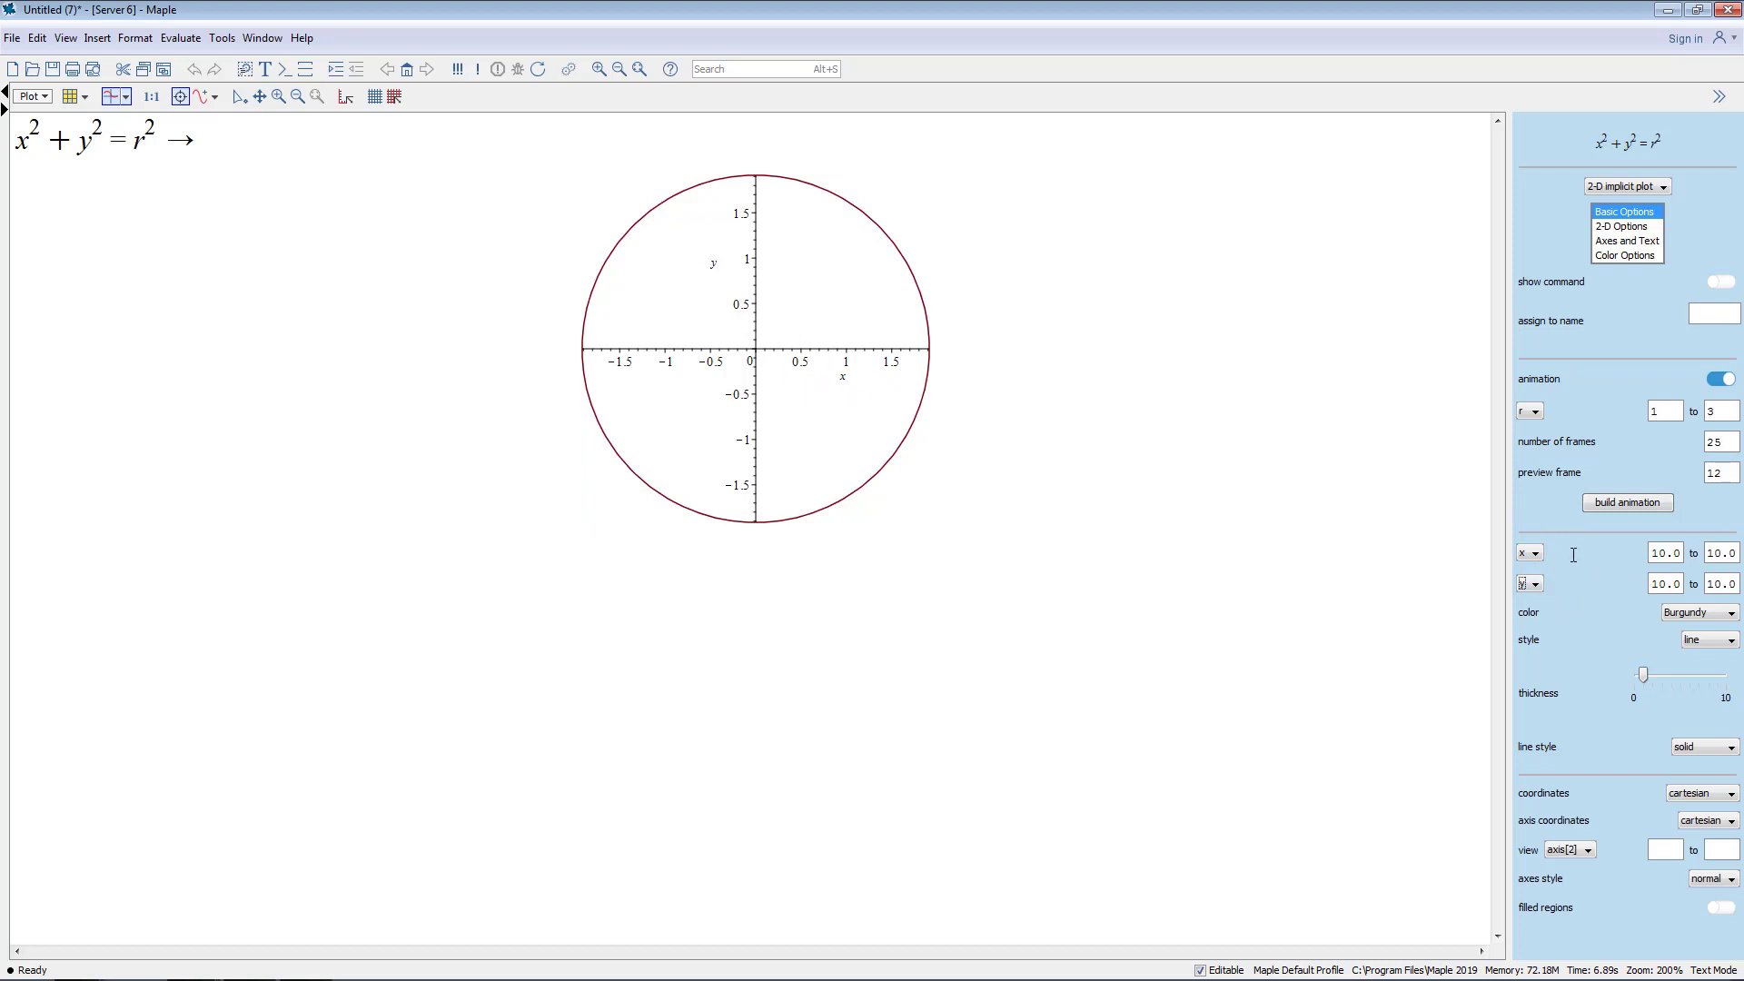
pyautogui.click(1669, 614)
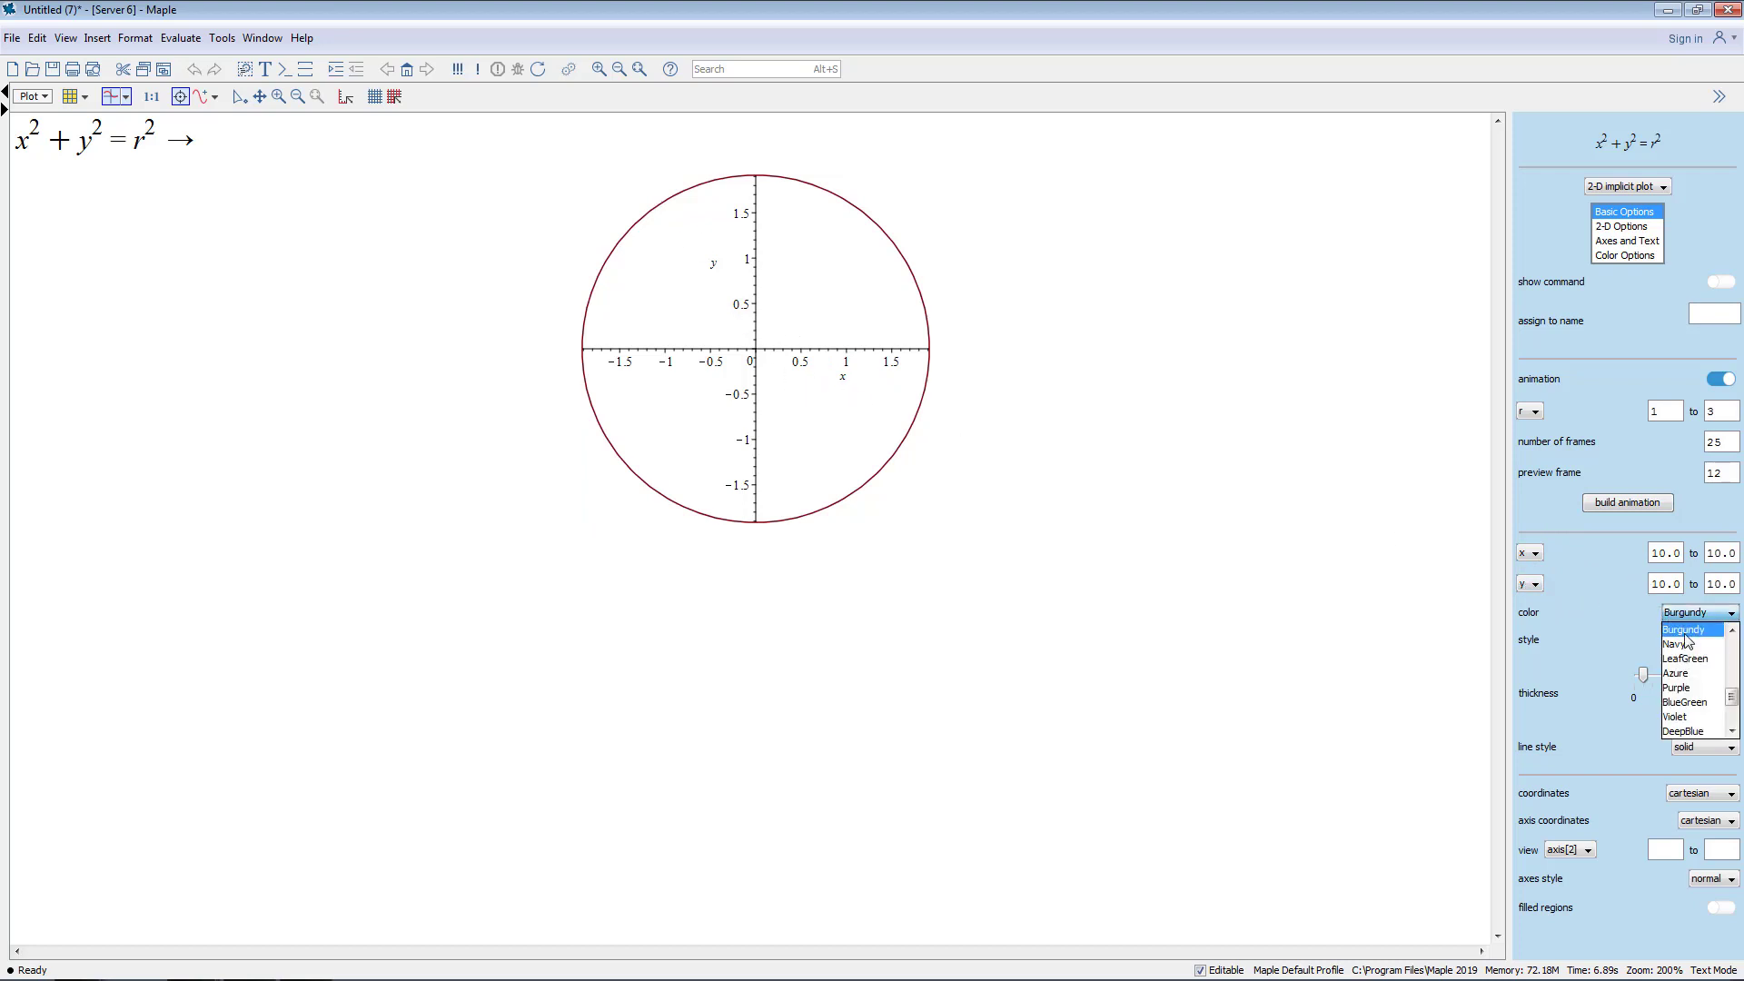
pyautogui.click(1691, 674)
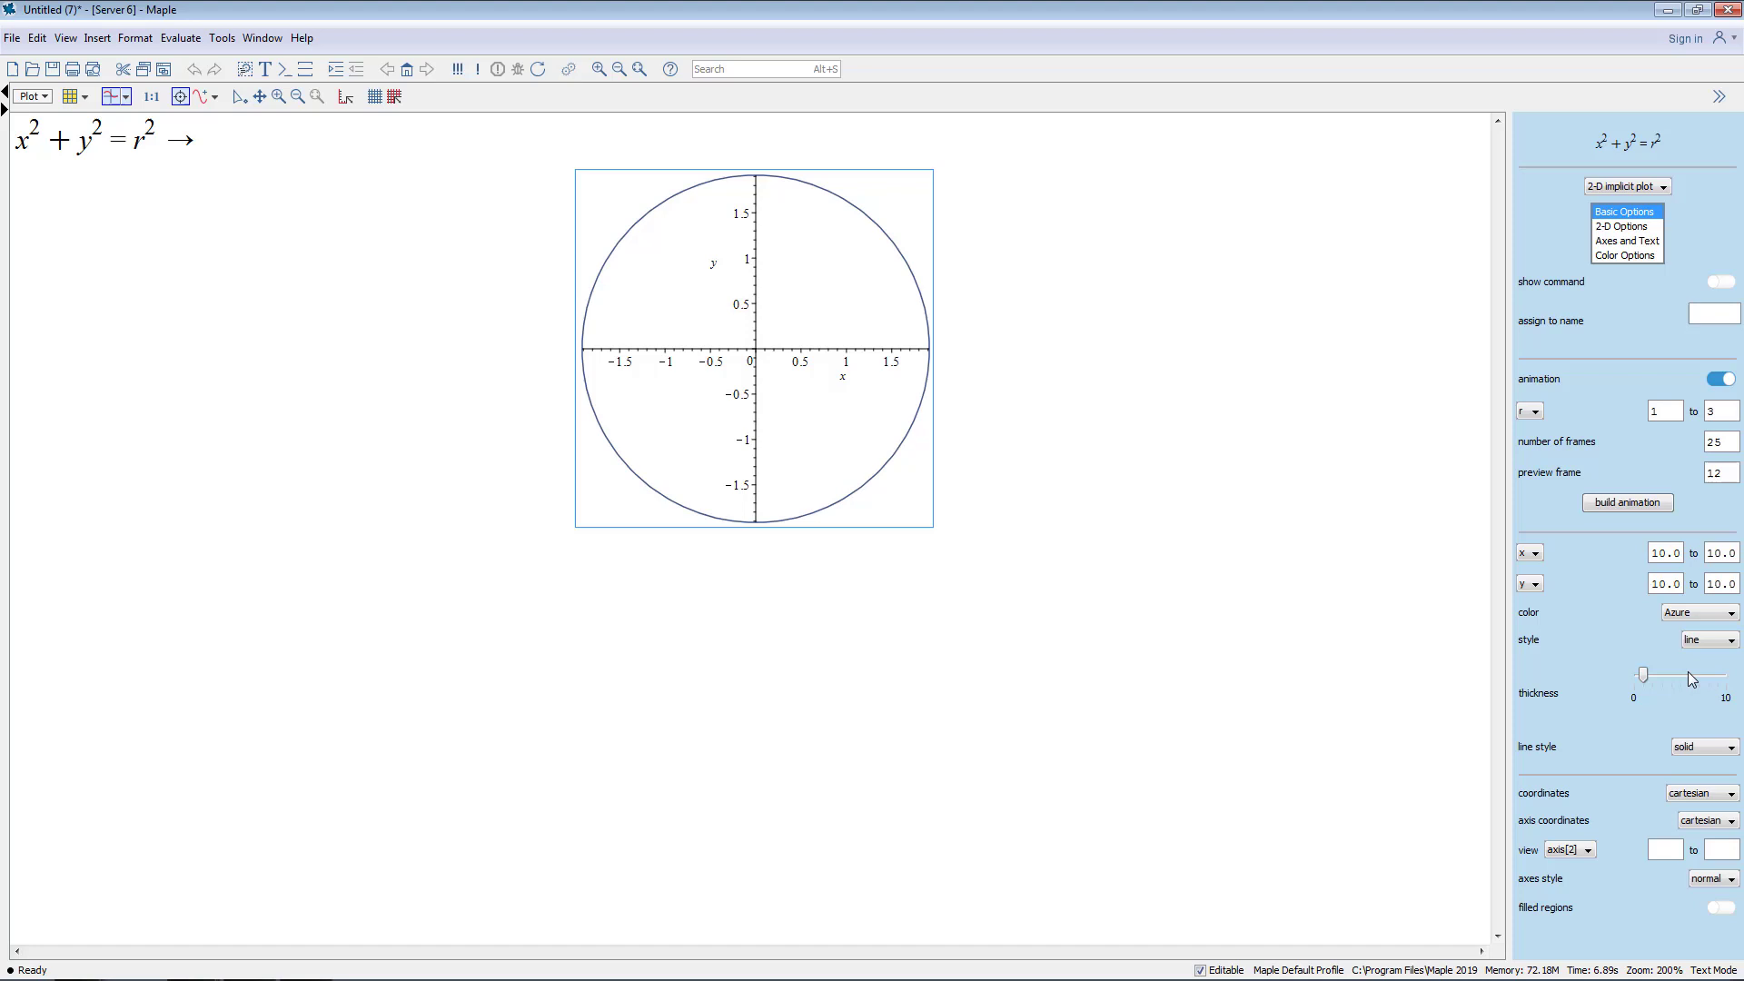
pyautogui.moveTo(1647, 677); pyautogui.dragTo(1653, 677)
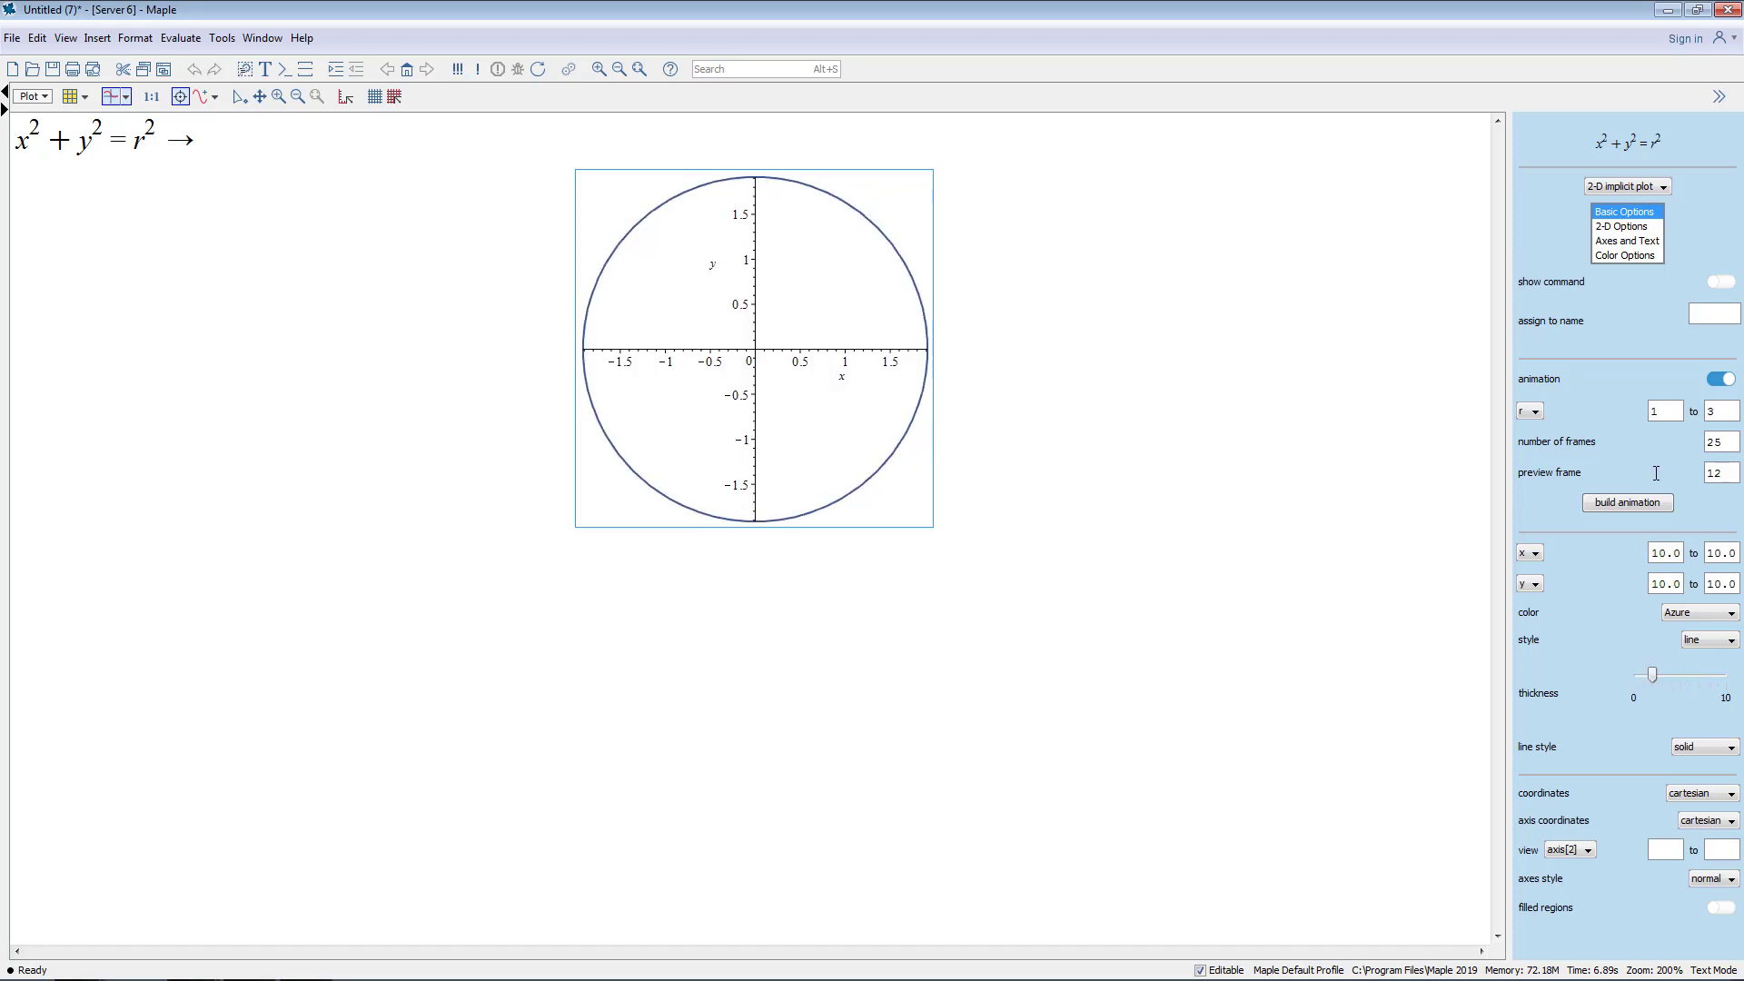
pyautogui.click(1630, 504)
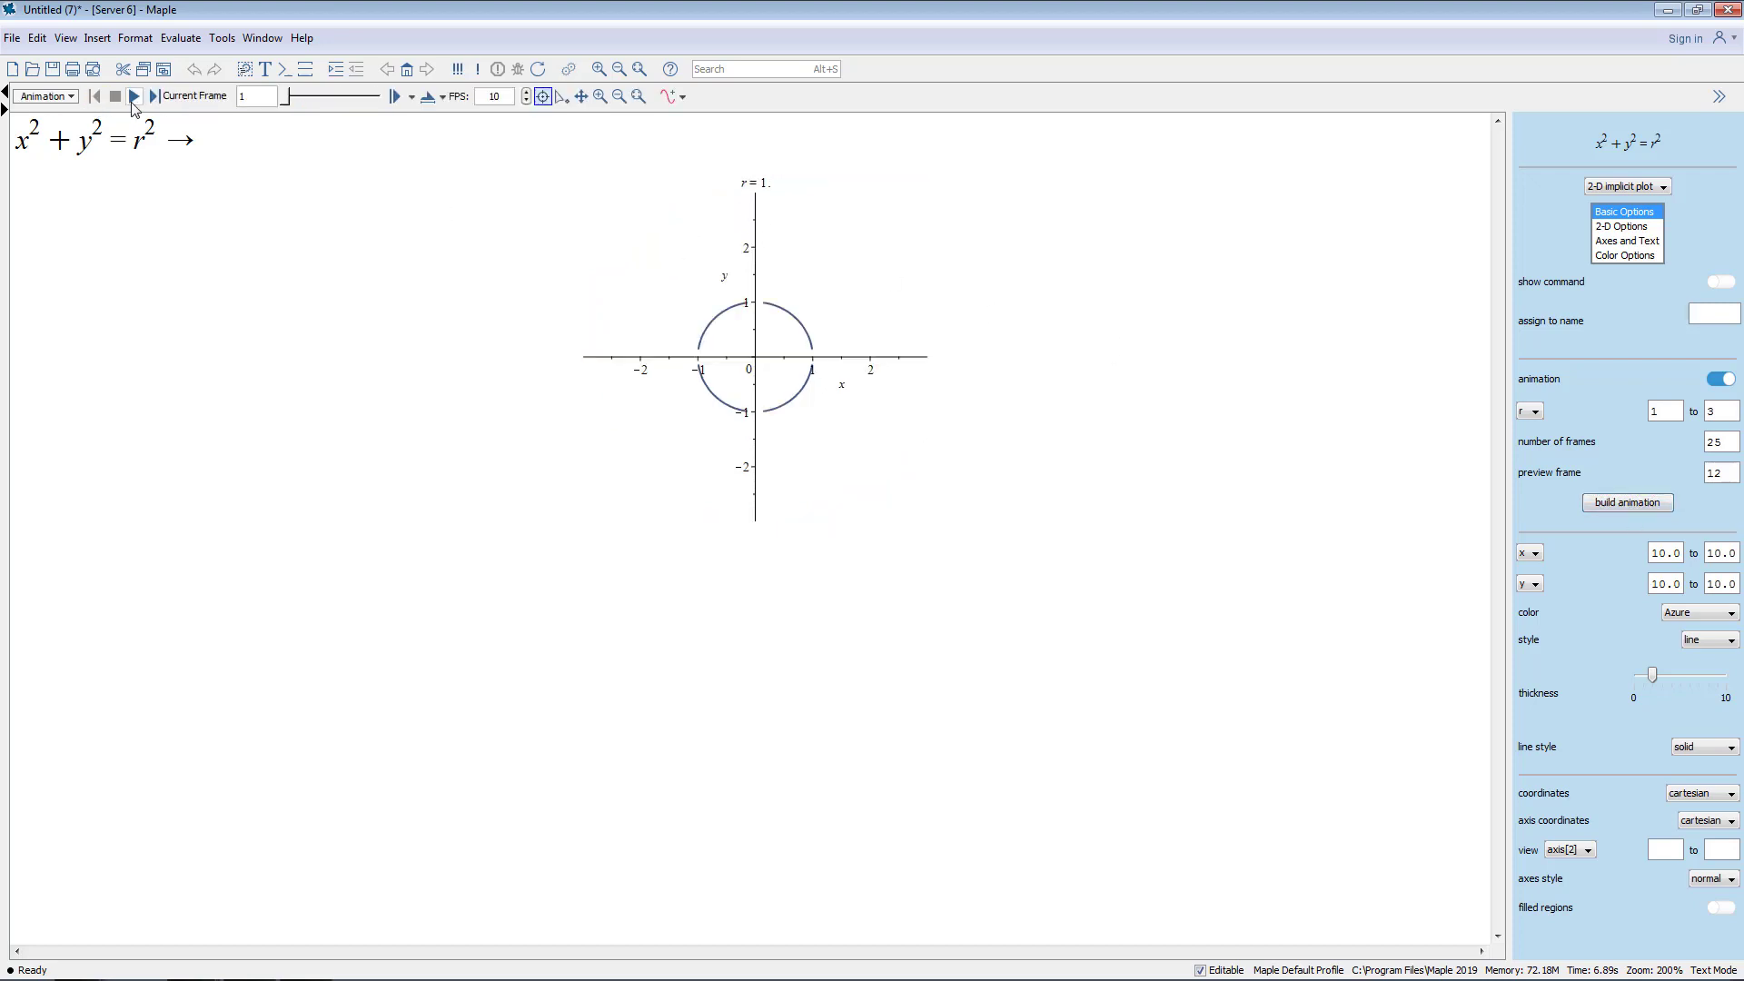
# Play the circle animation until the radius reaches r = 3 on frame 25.
pyautogui.click(134, 96)
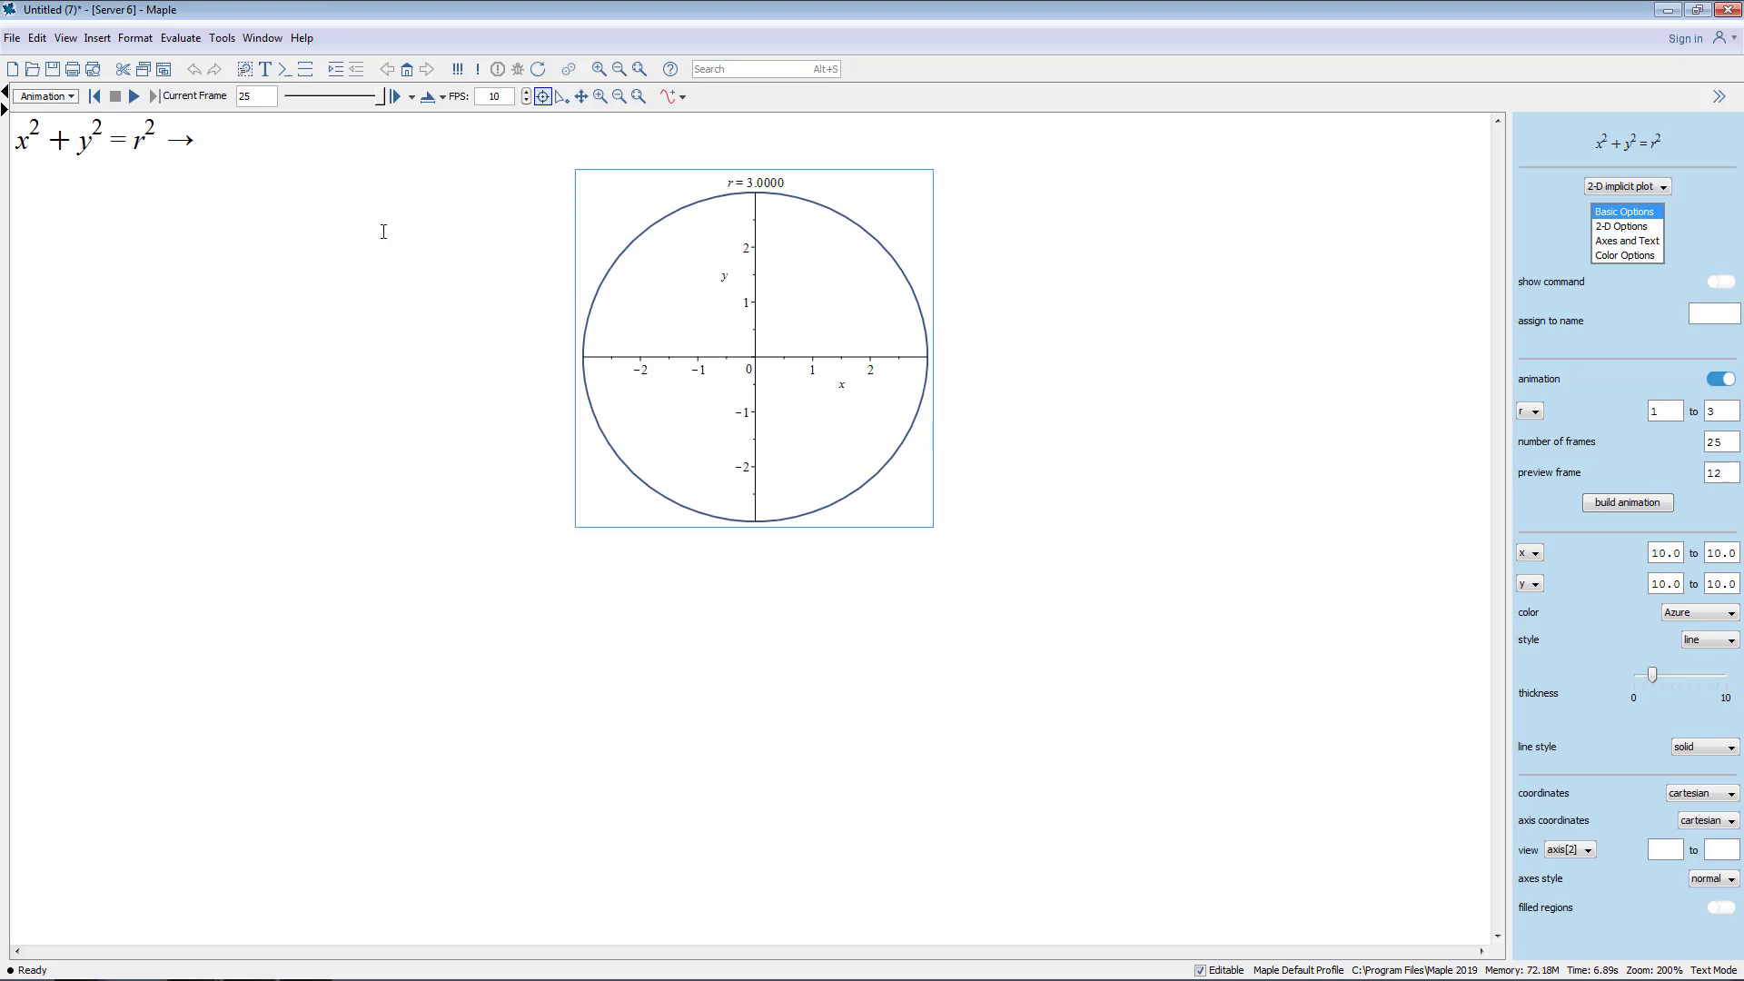
pyautogui.rightClick(825, 272)
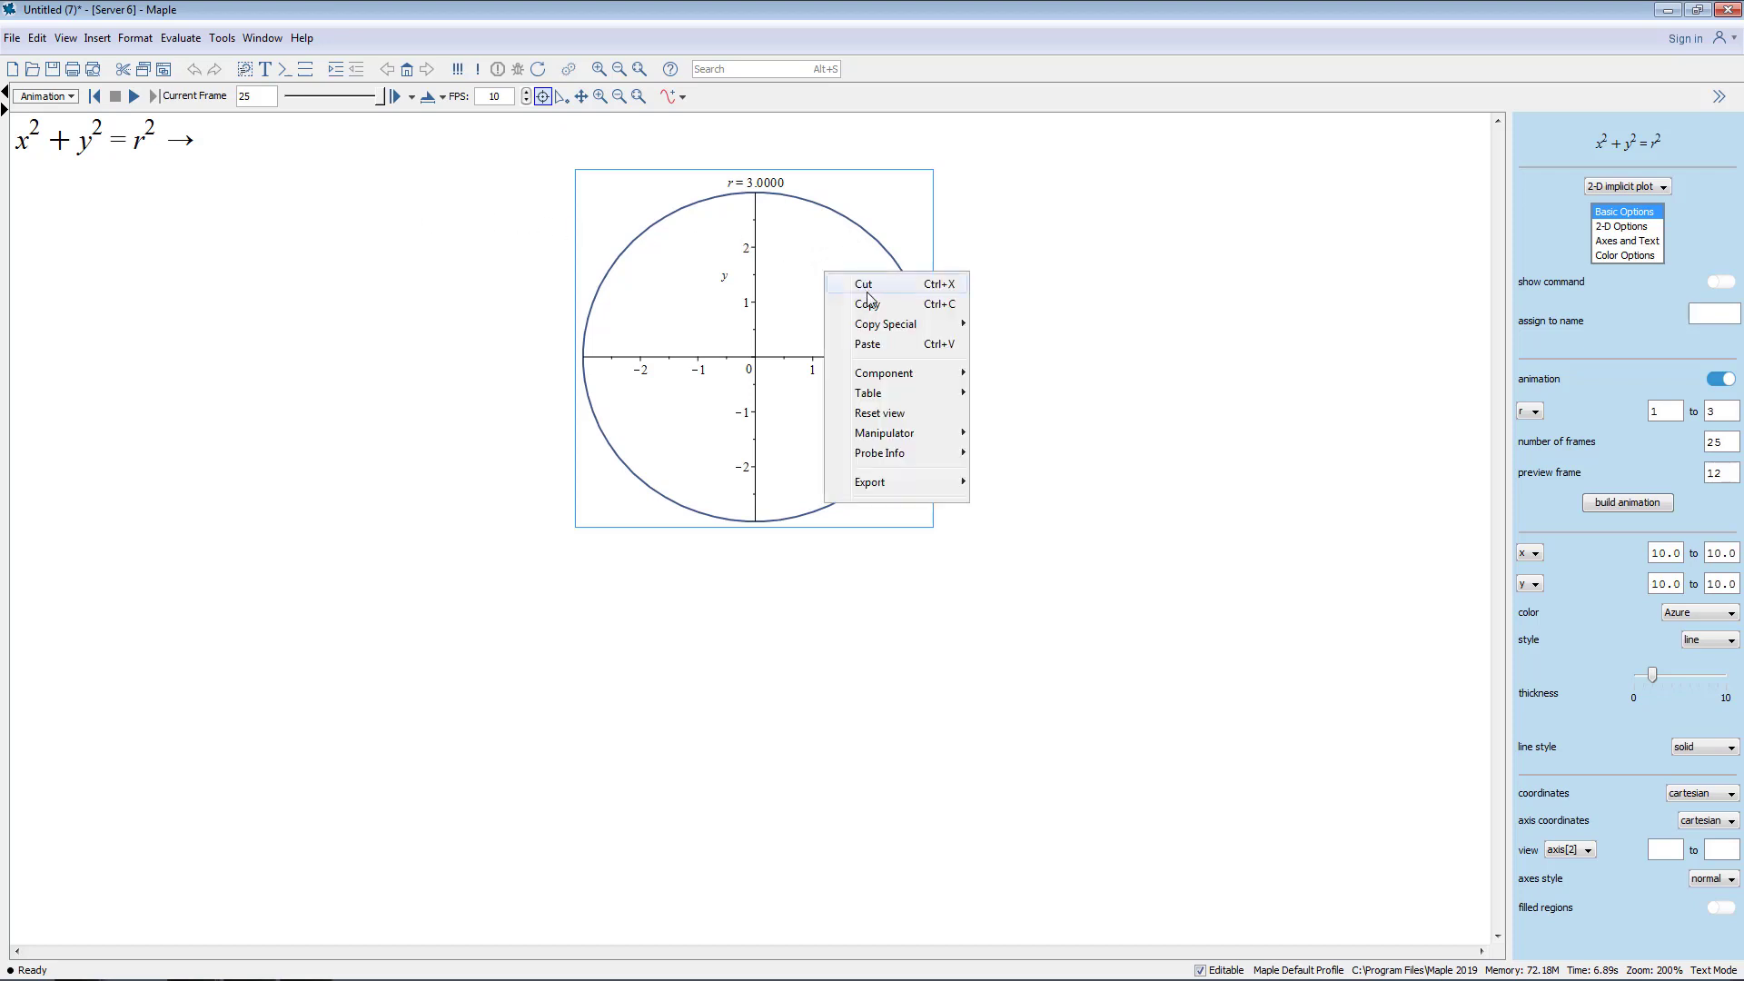
pyautogui.moveTo(887, 486)
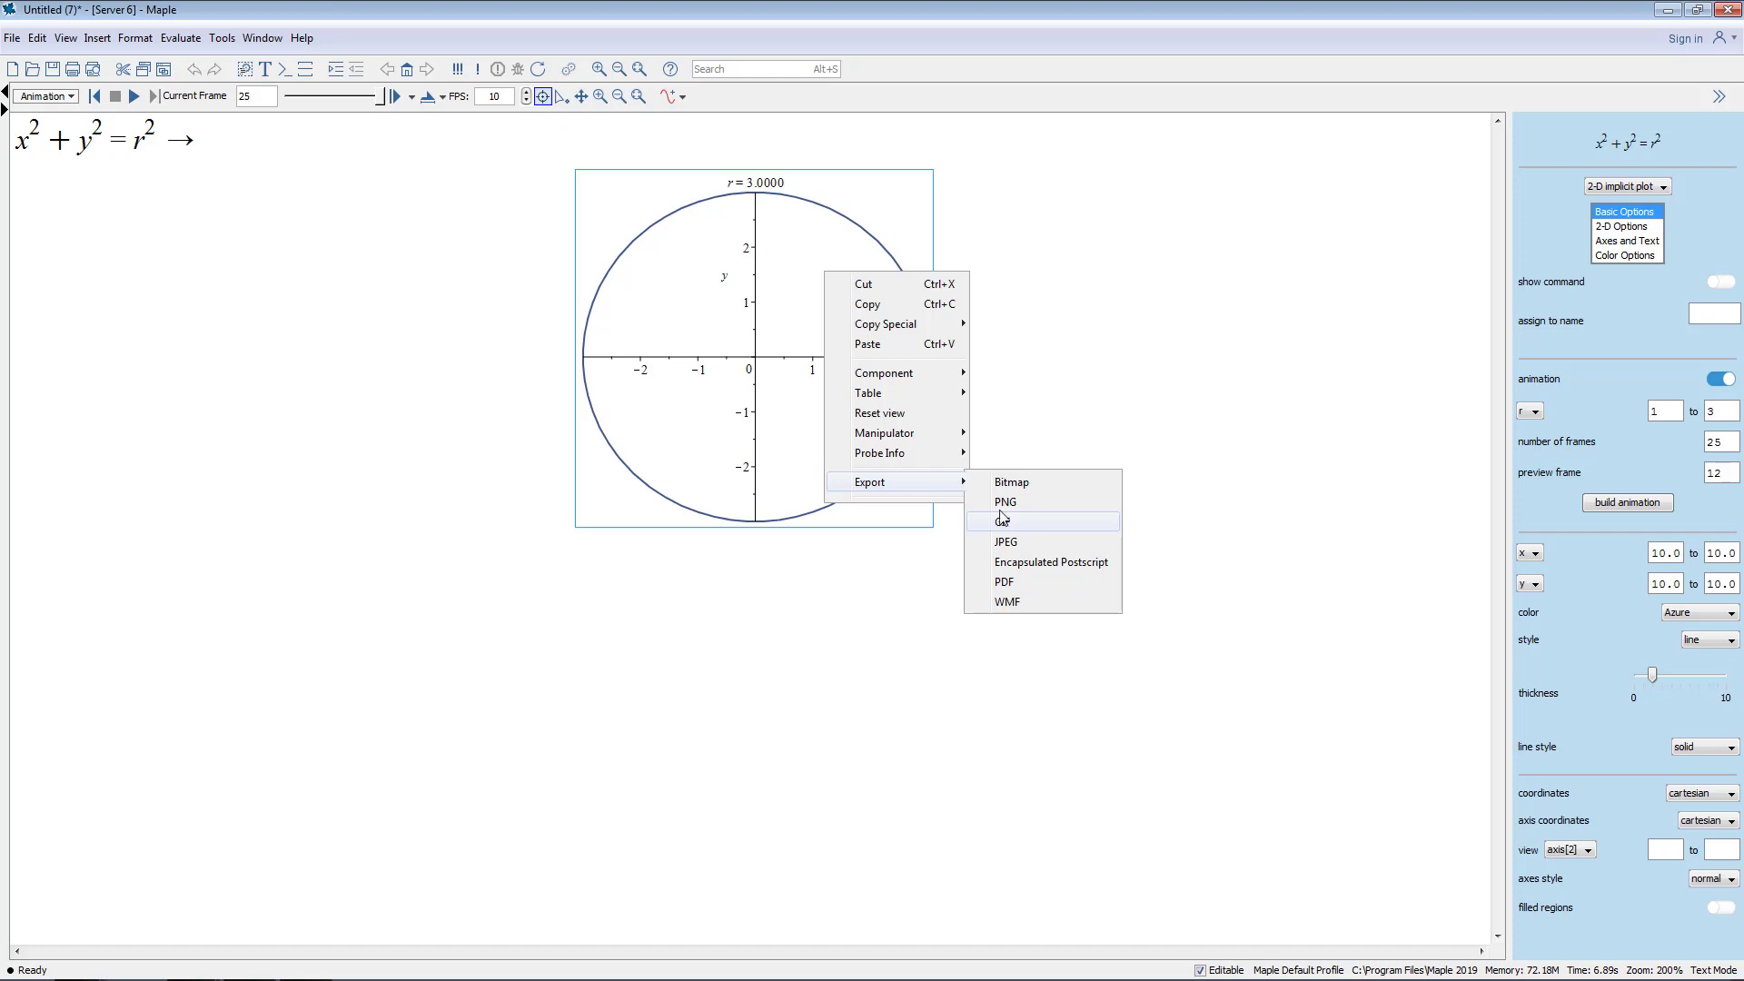
pyautogui.click(736, 623)
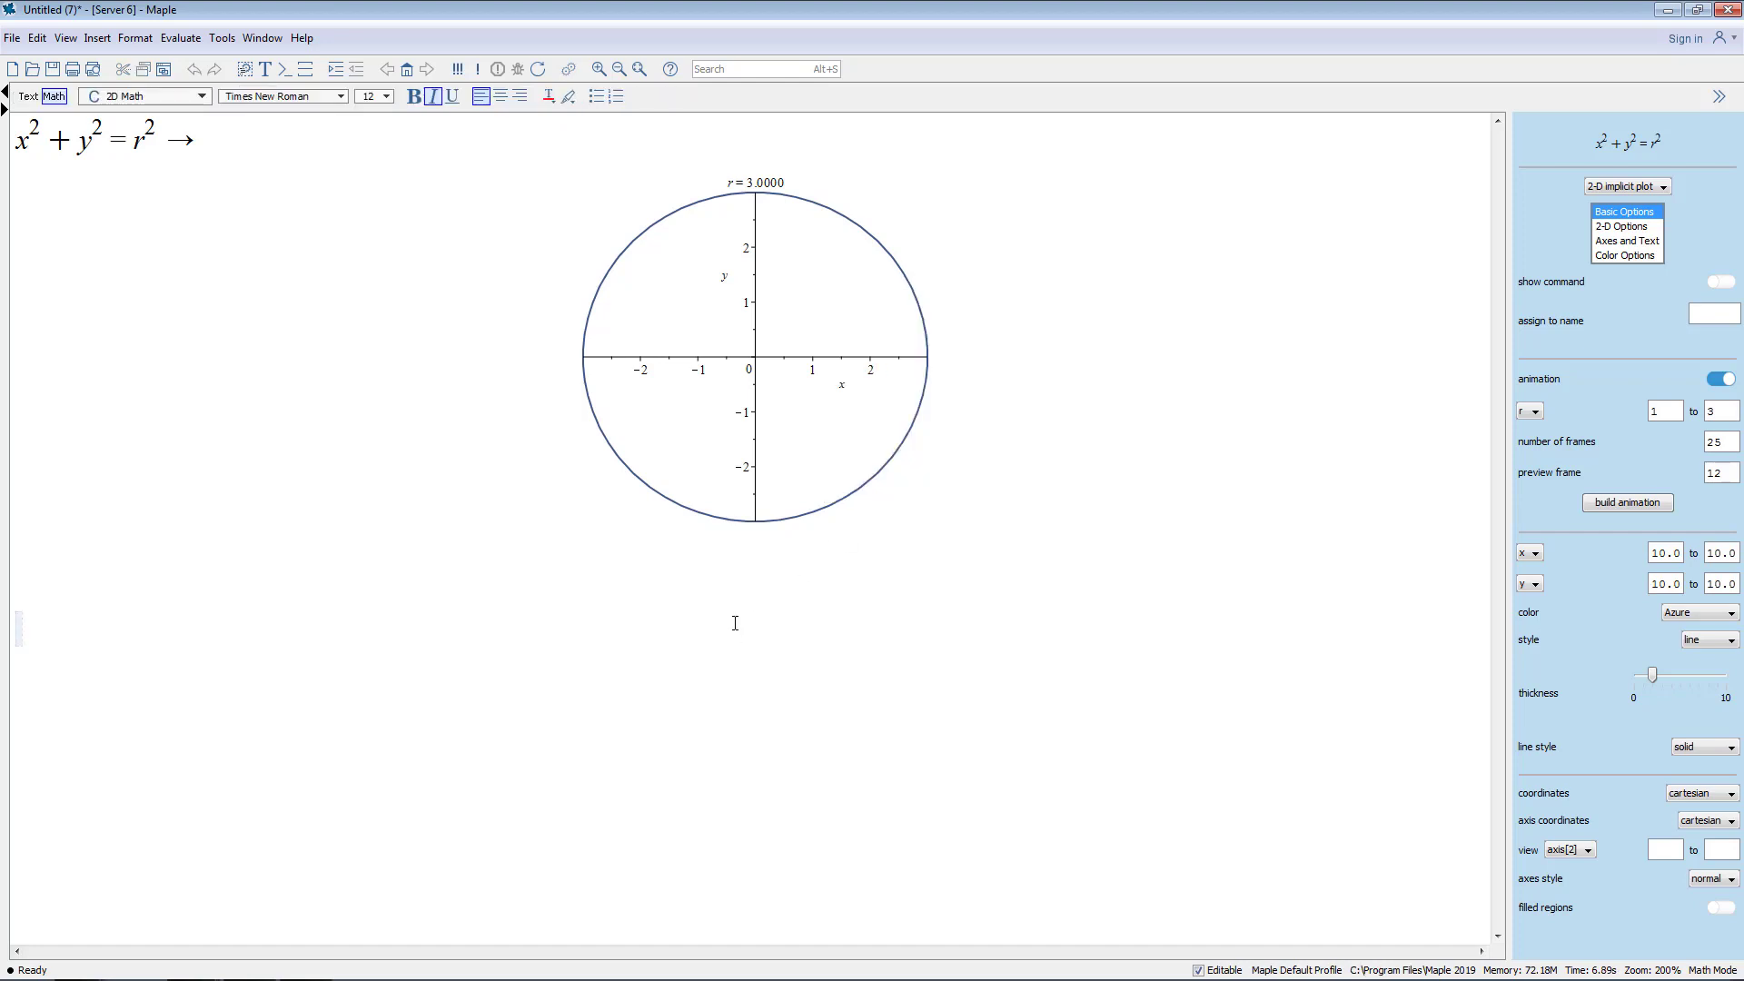
# Clear the worksheet and enter the list [cos(t), sin(t), (2+sin(A))*t].
pyautogui.hotkey('ctrl', 'a')
pyautogui.press('Delete')
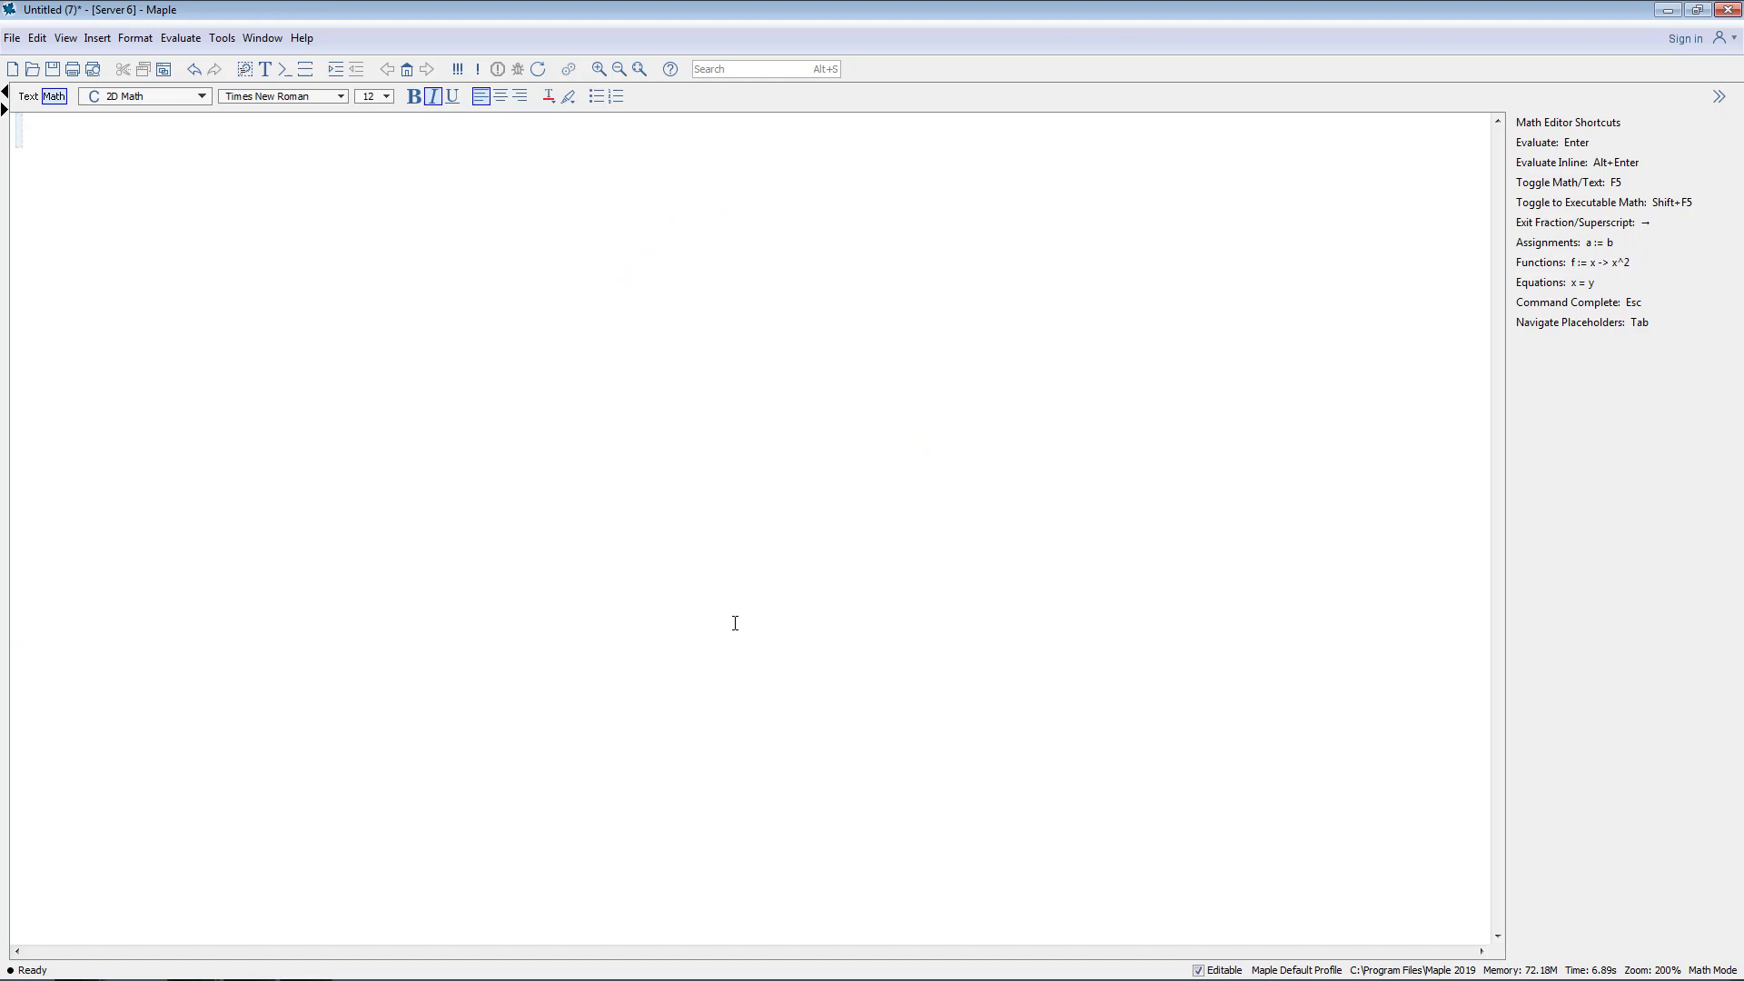
pyautogui.write('[cos(t')
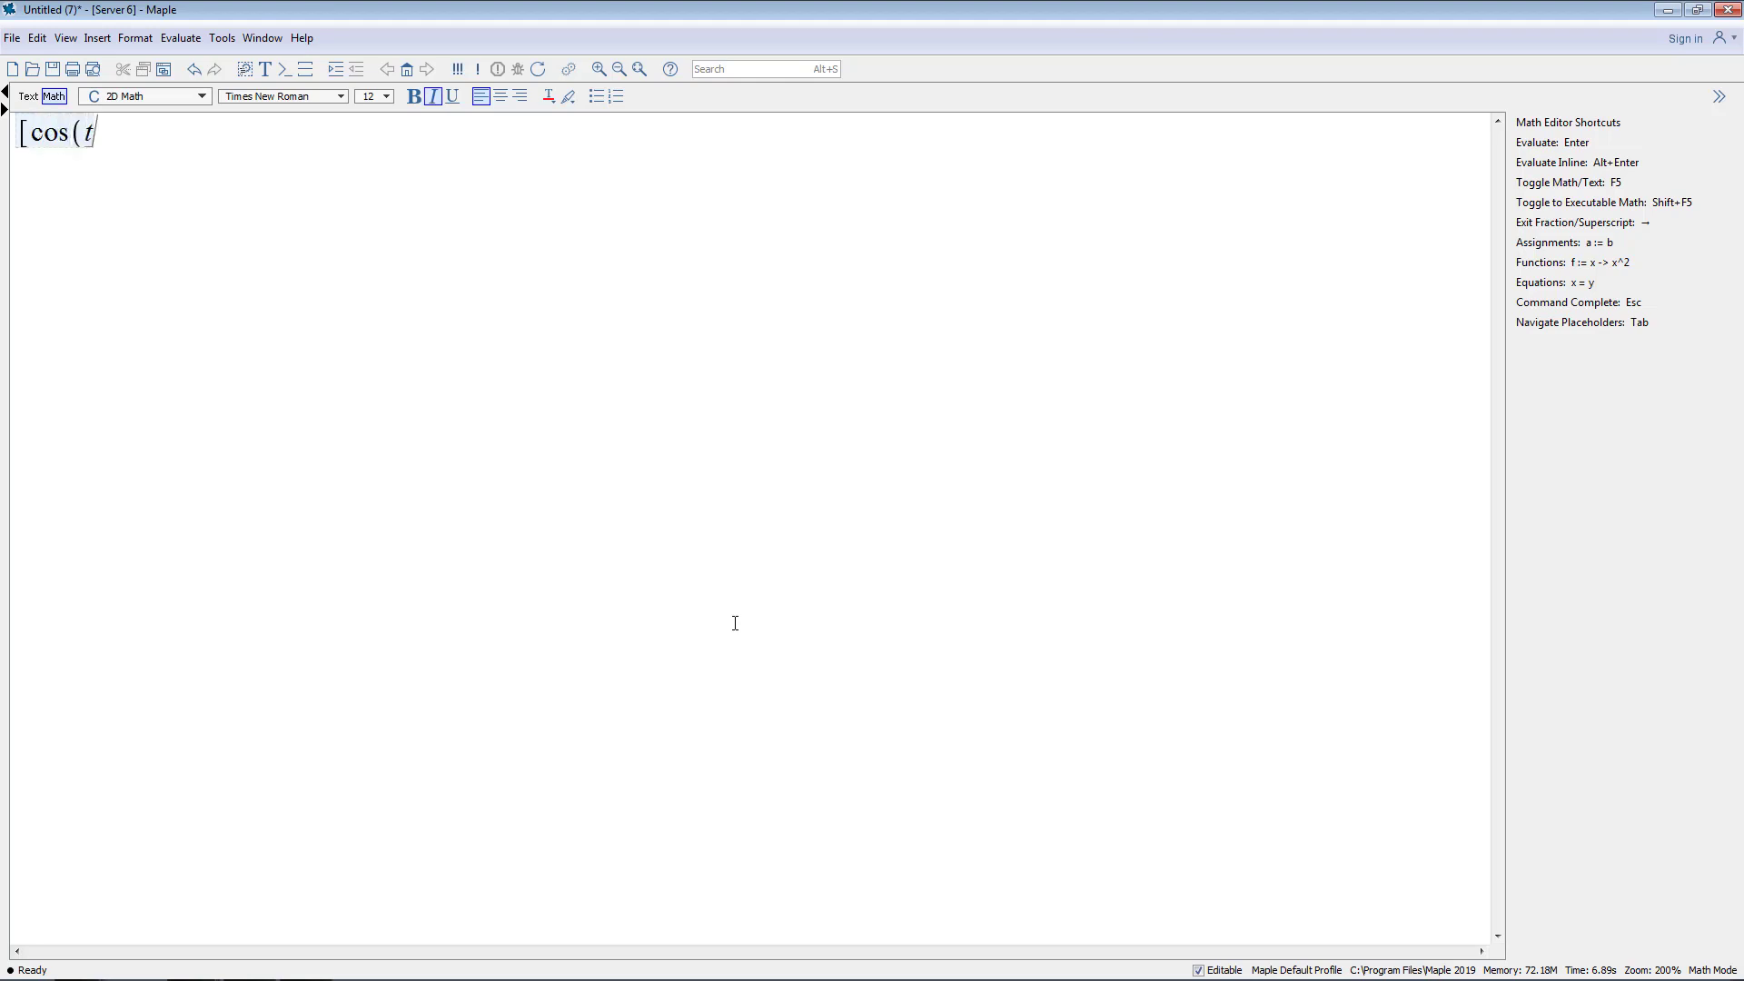
pyautogui.write('), s')
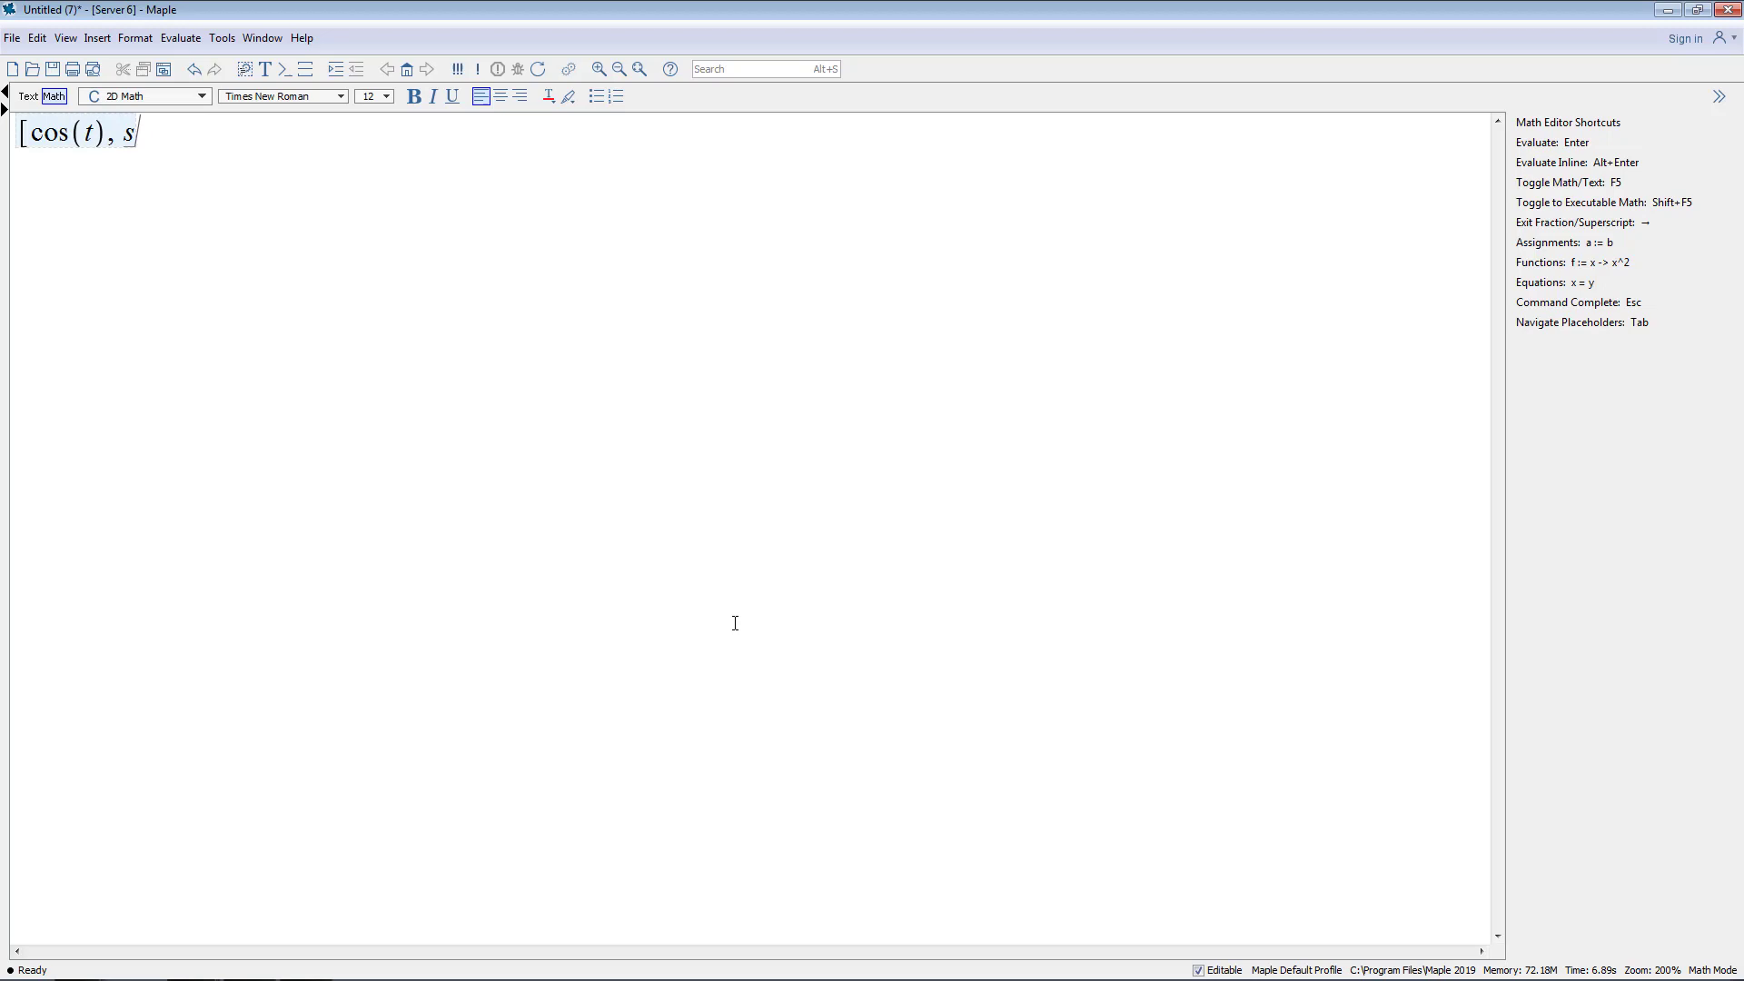
pyautogui.write('in(t), ')
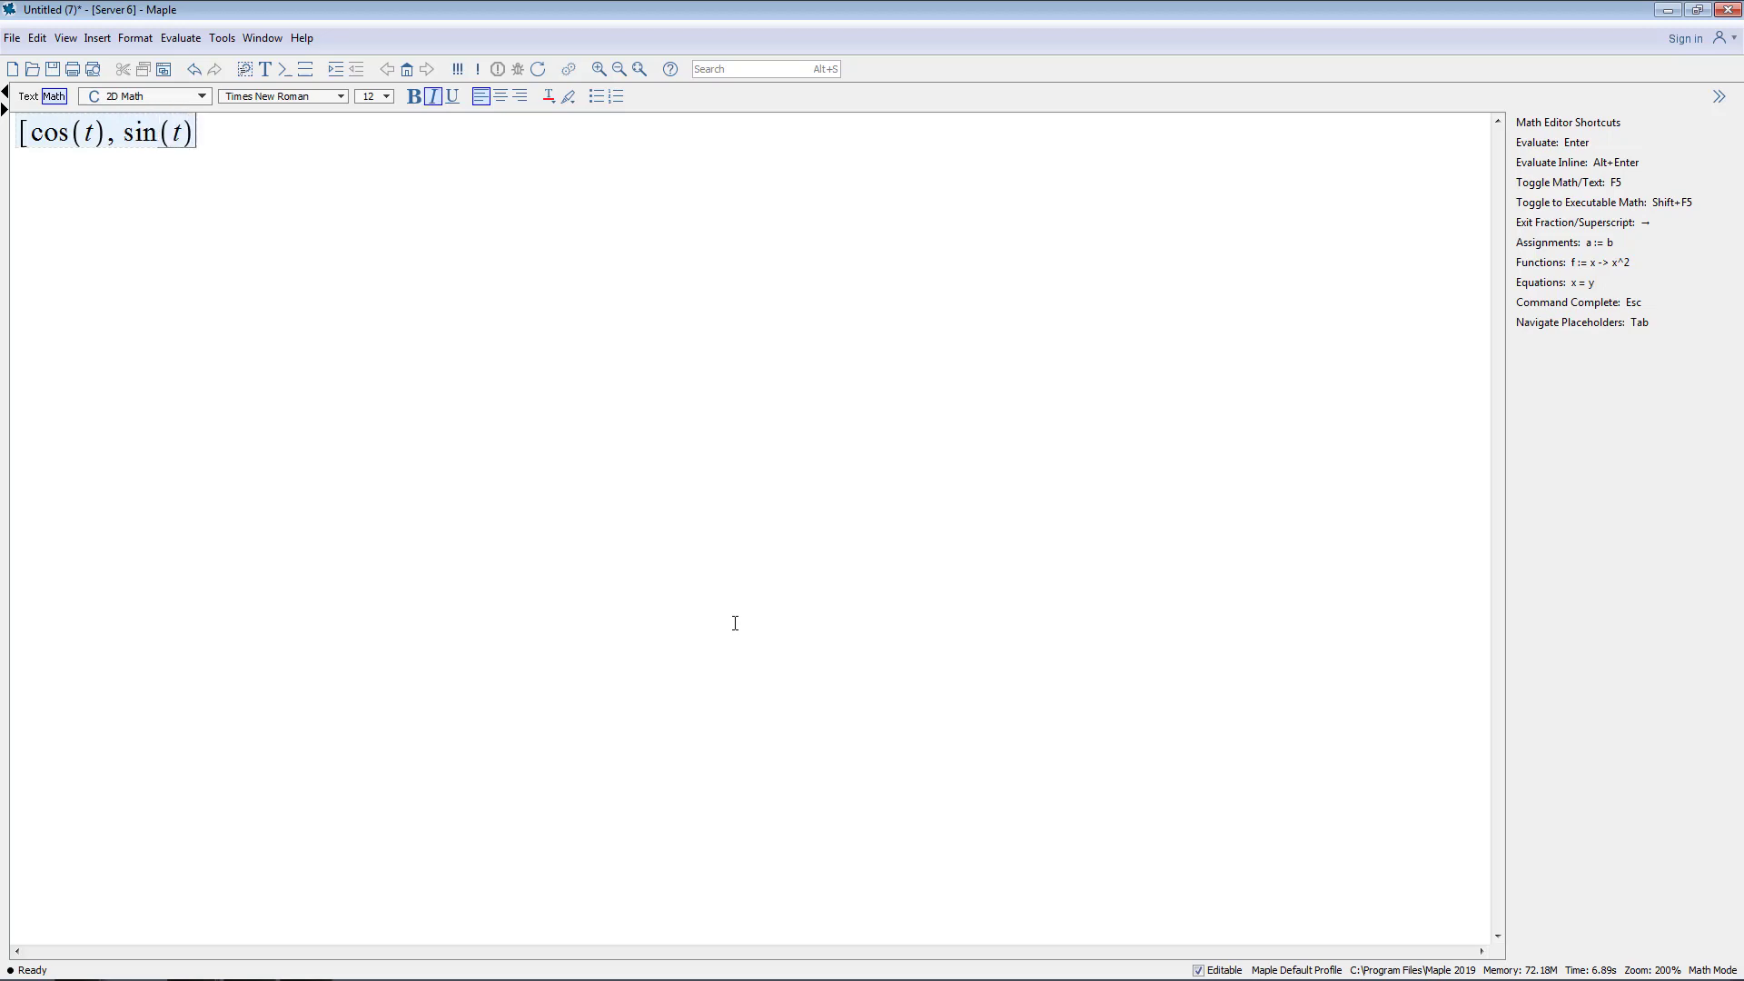
pyautogui.write('(2+')
pyautogui.write('sin(t')
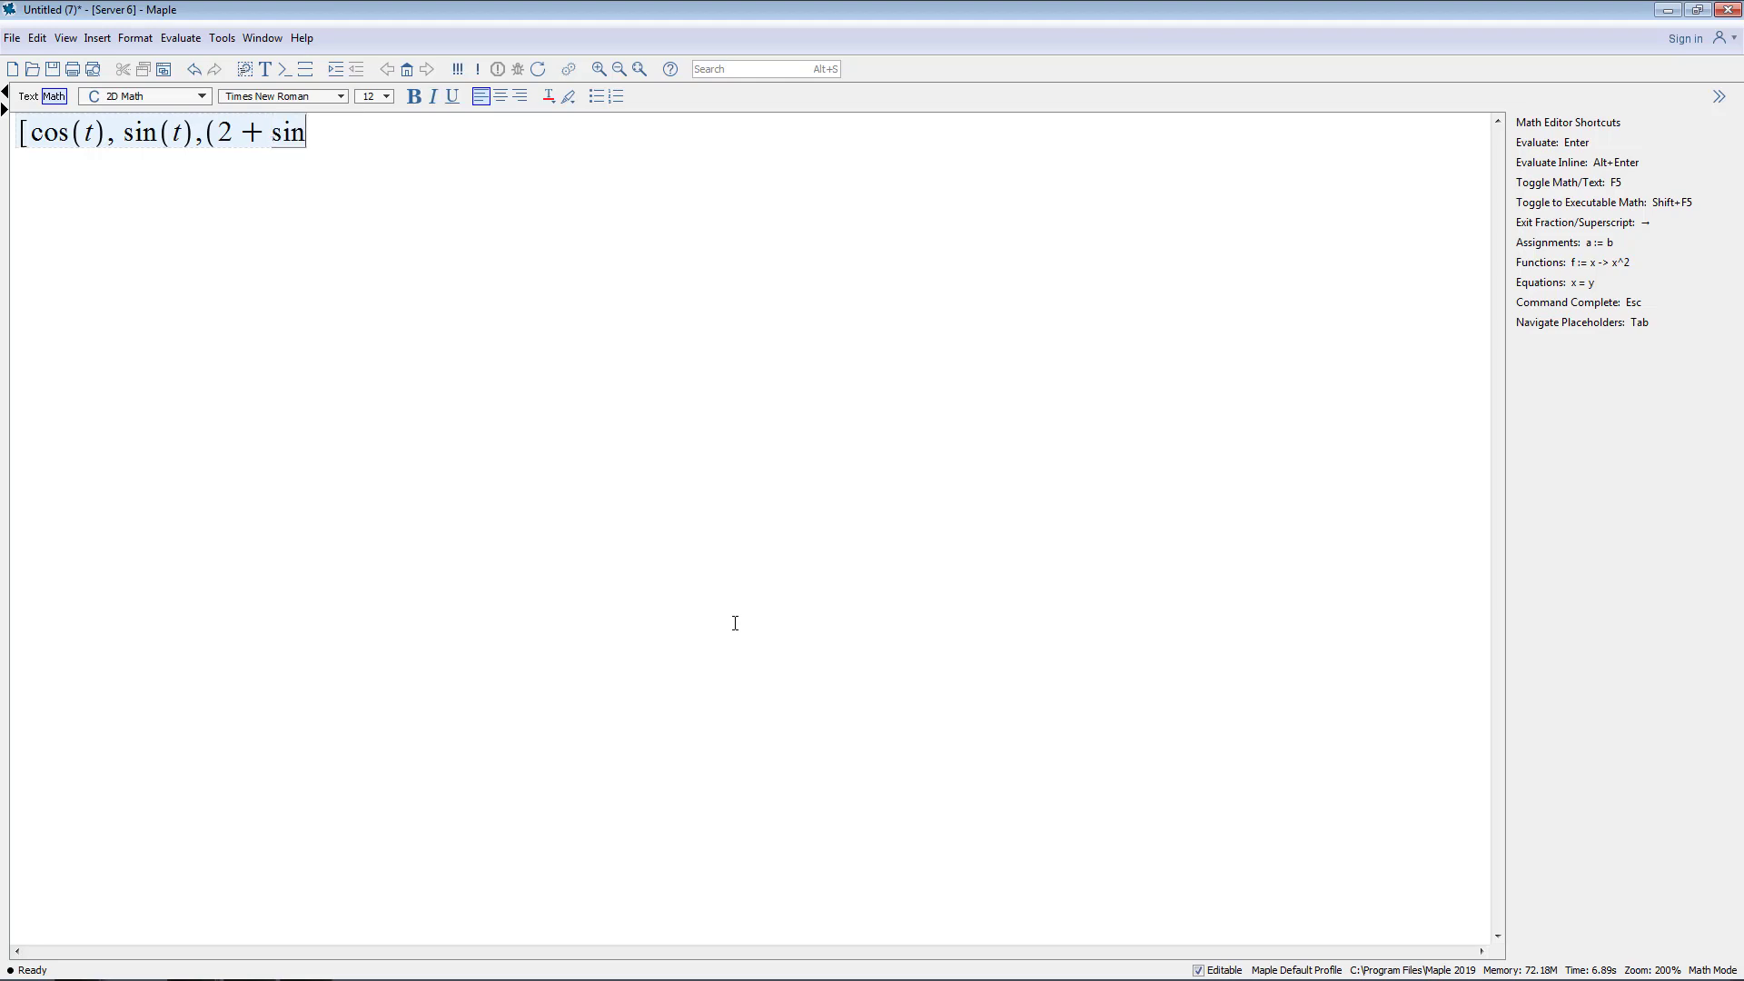
pyautogui.press('BackSpace')
pyautogui.write('A)')
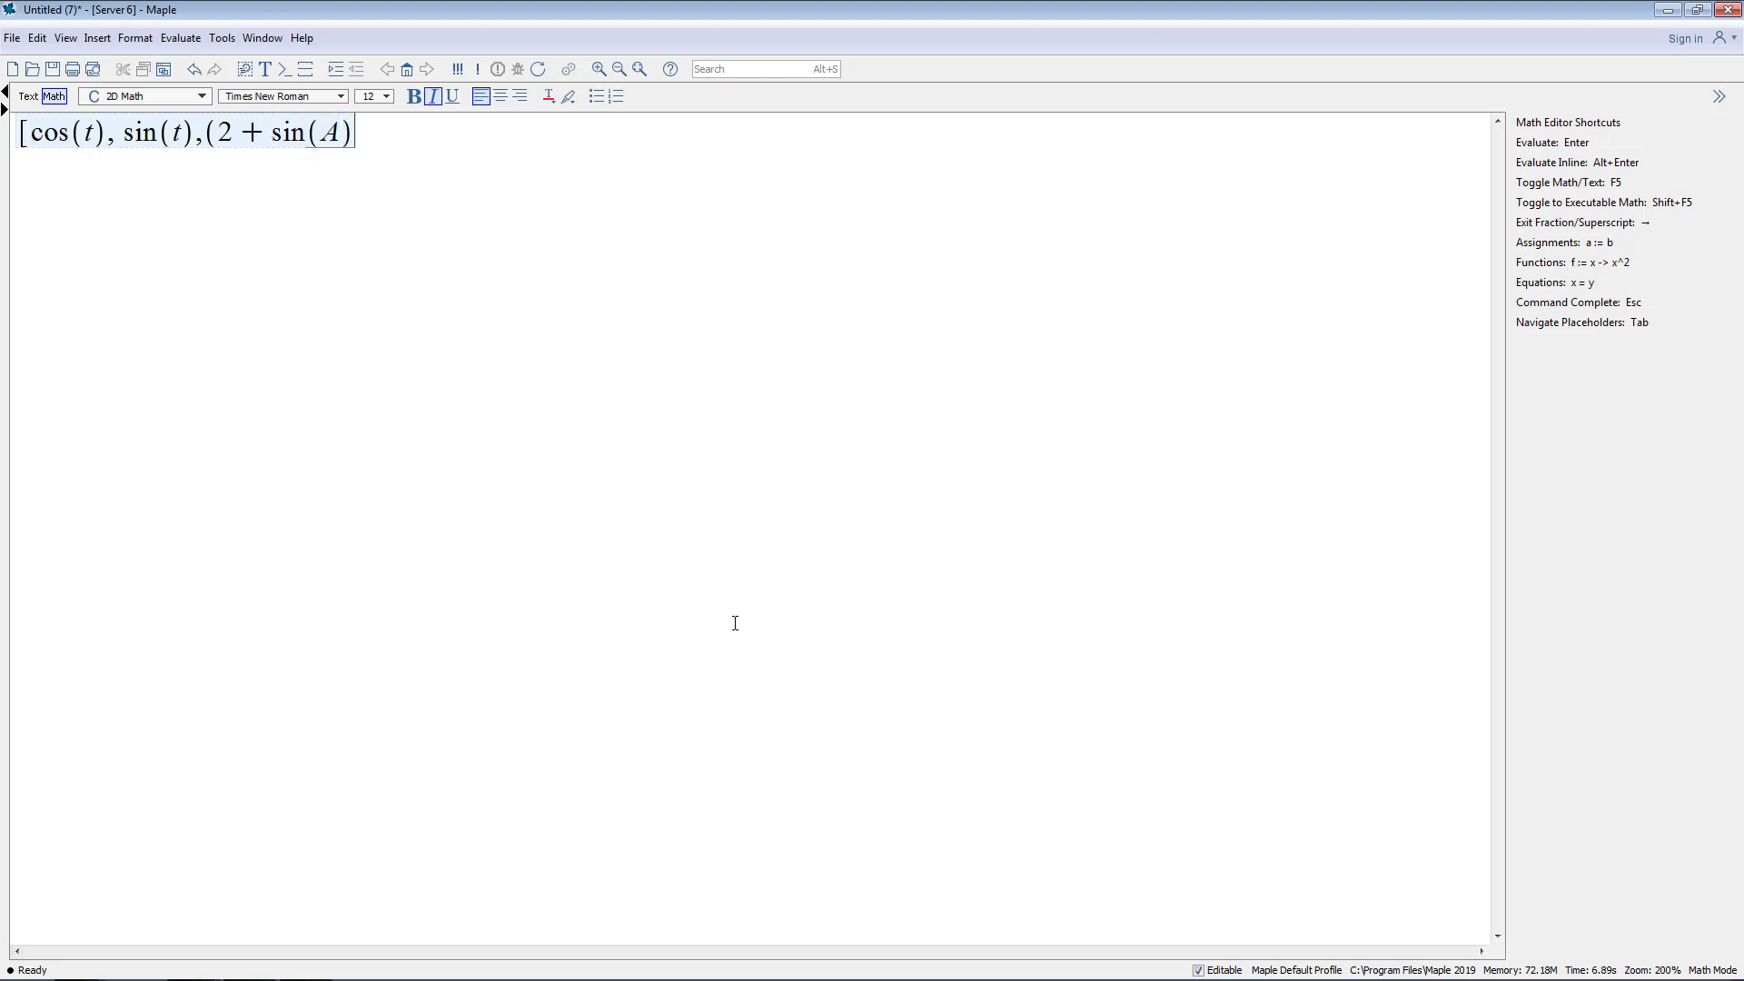
pyautogui.write(')*t')
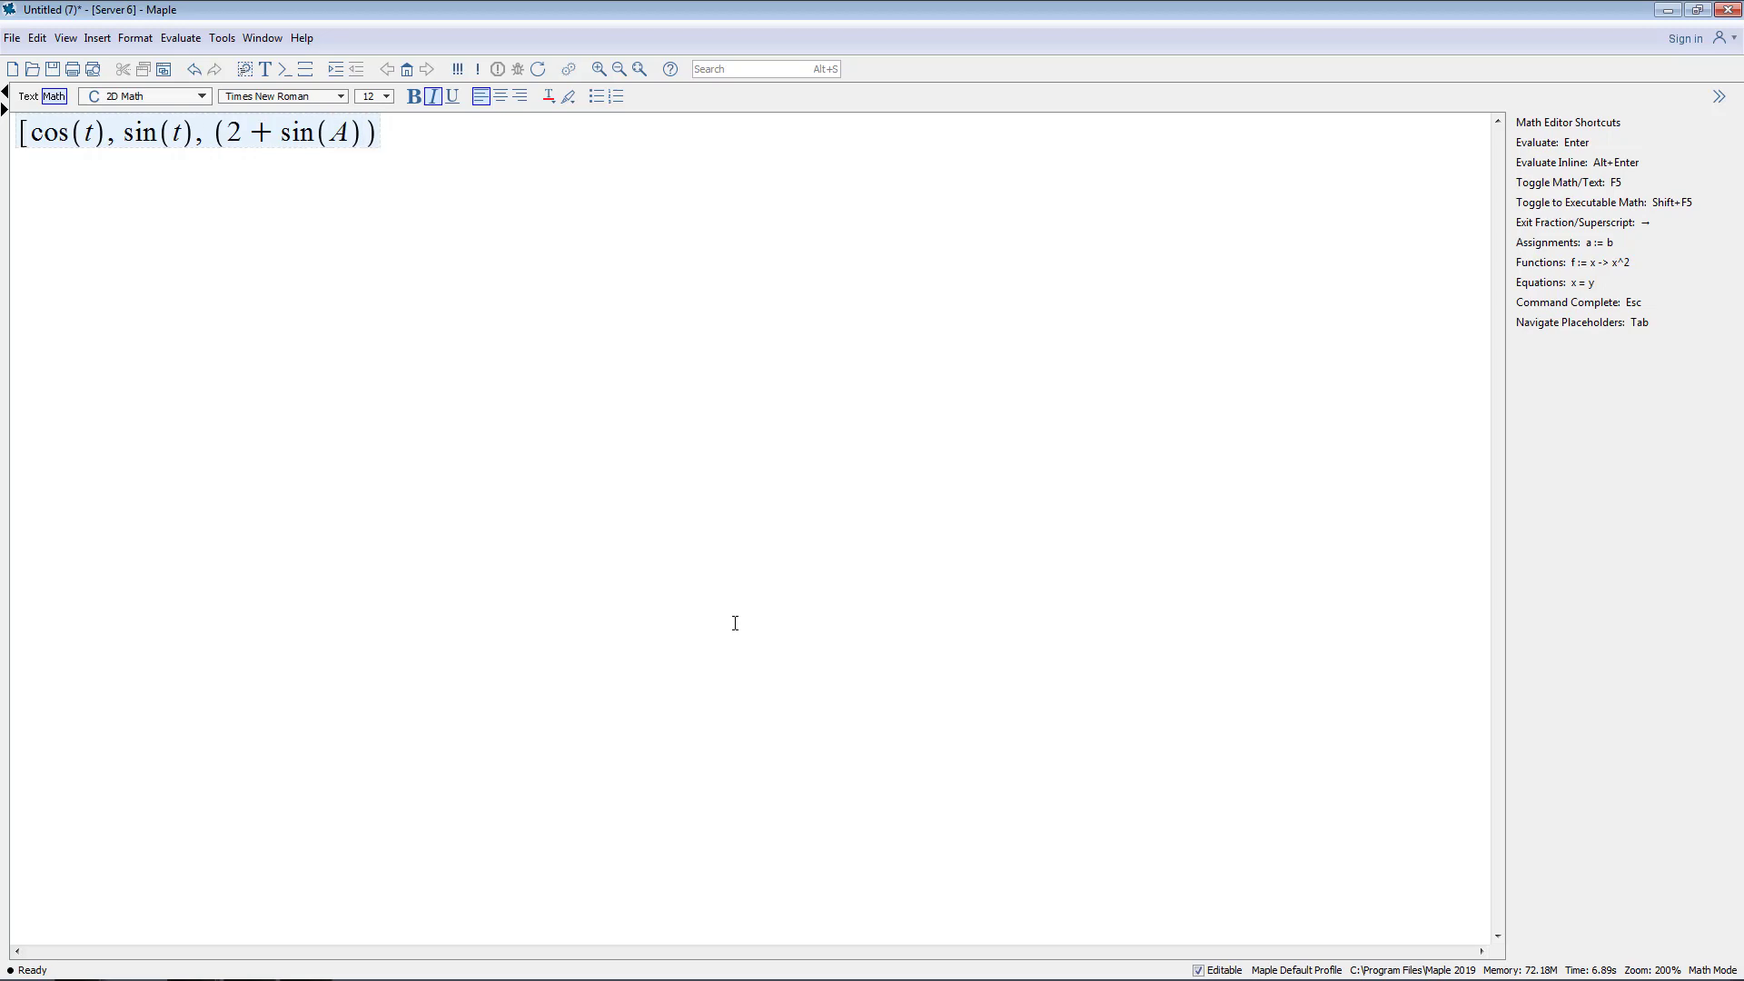
pyautogui.write(']')
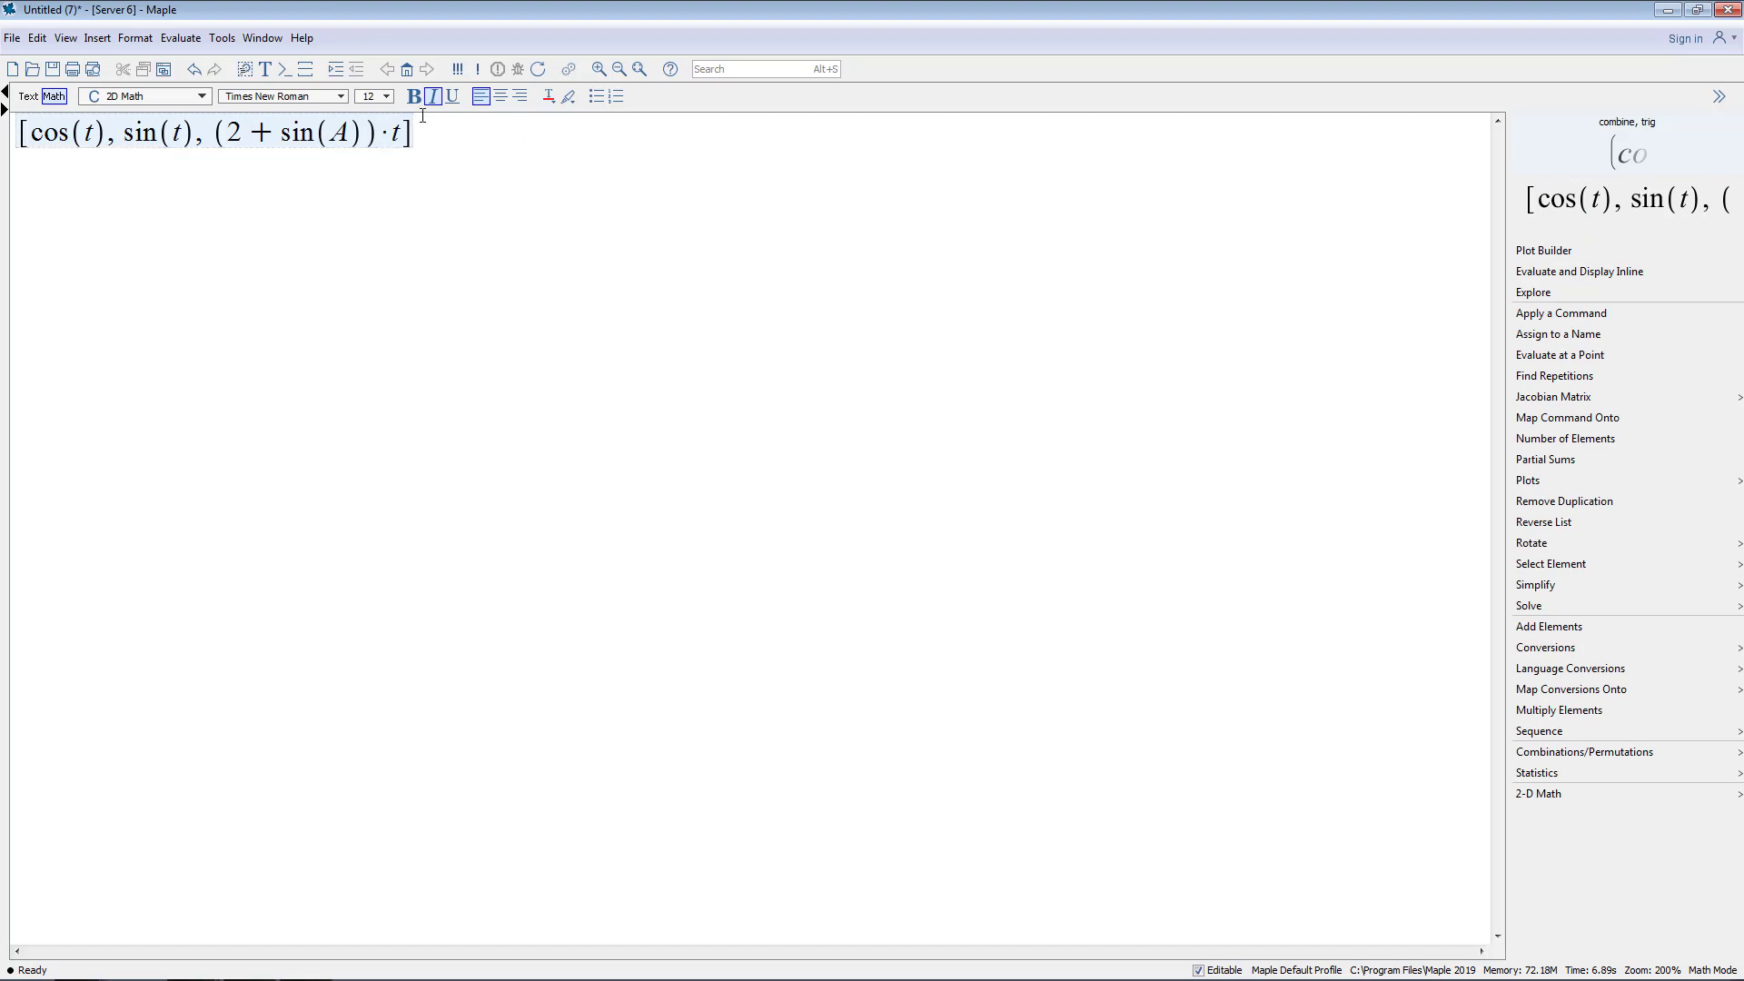
# Open Plot Builder for [cos(t), sin(t), (2 + sin(A))·t] as a 3-D space curve animated by A.
pyautogui.click(1572, 254)
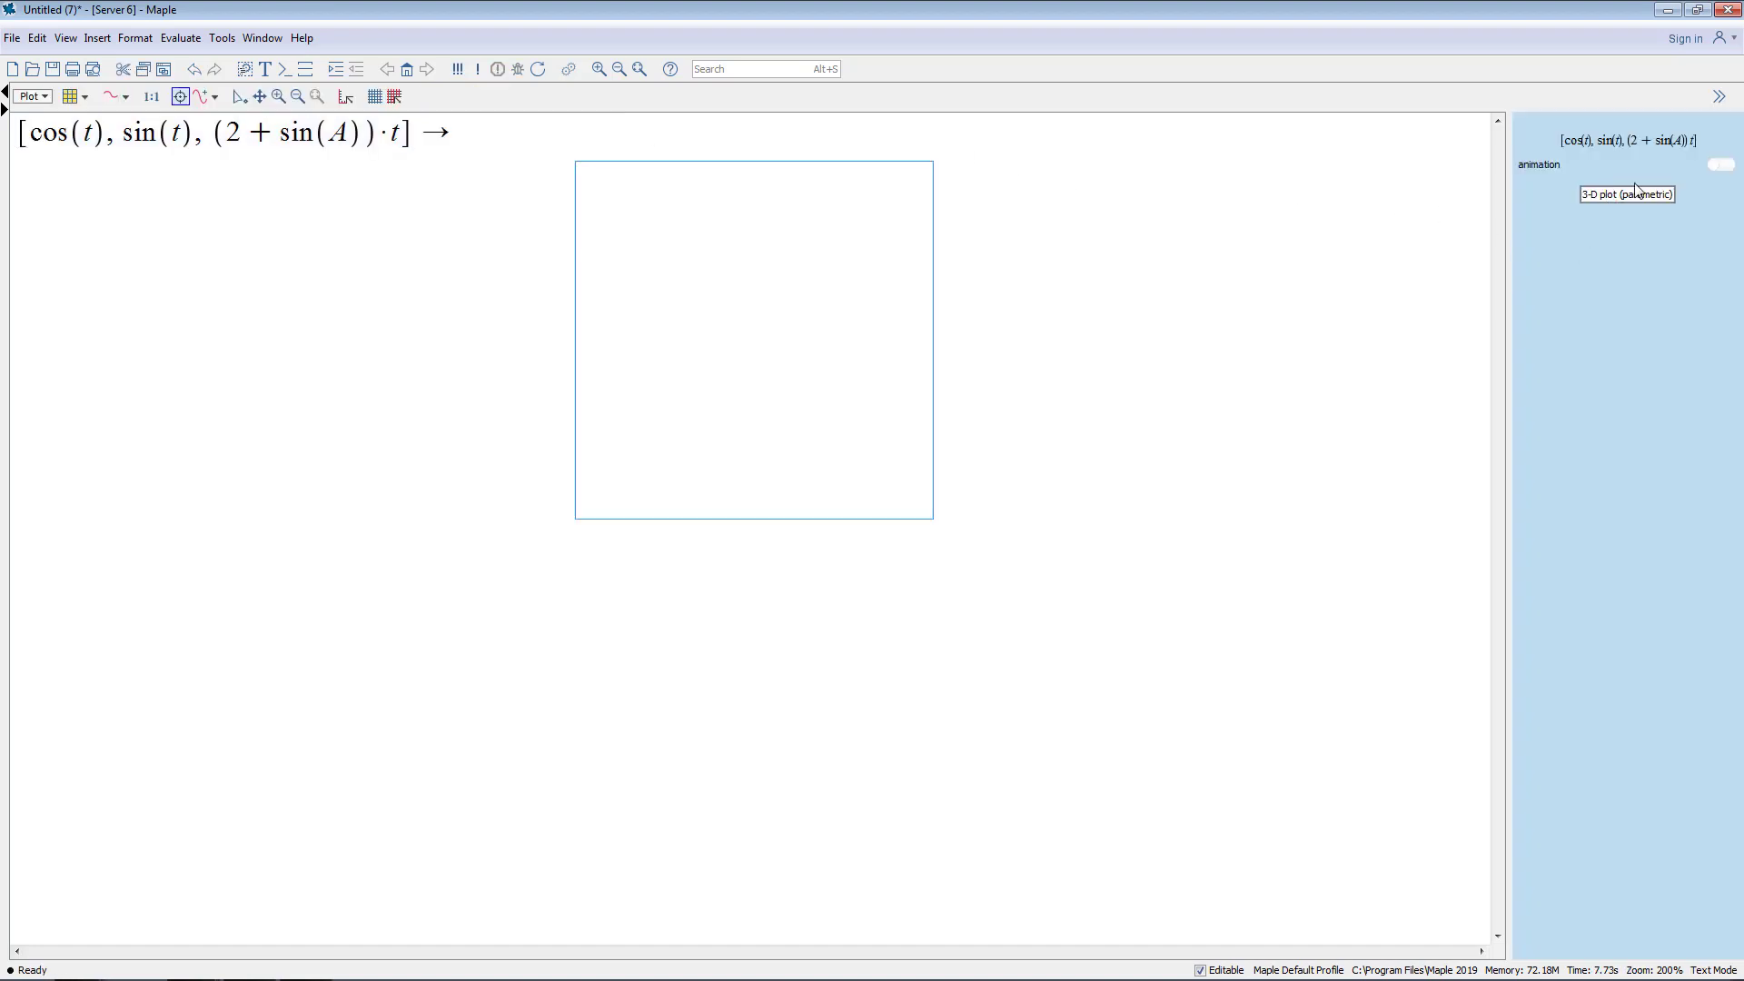
pyautogui.click(1717, 166)
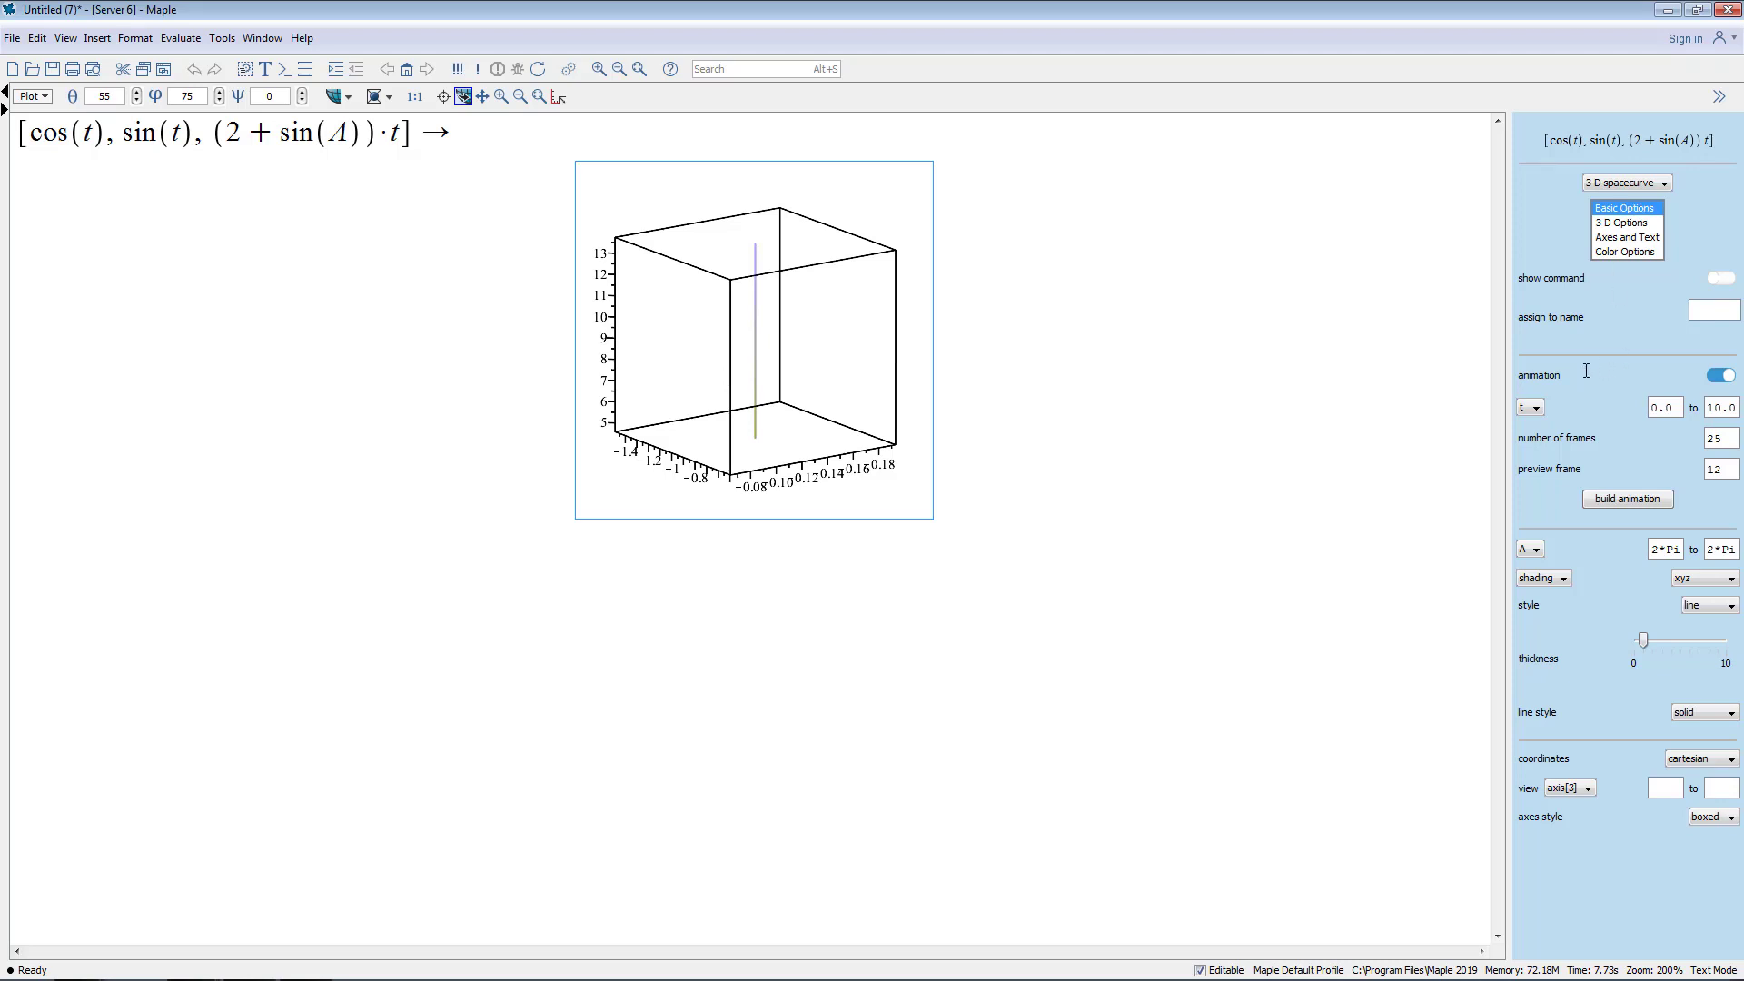
pyautogui.click(1531, 408)
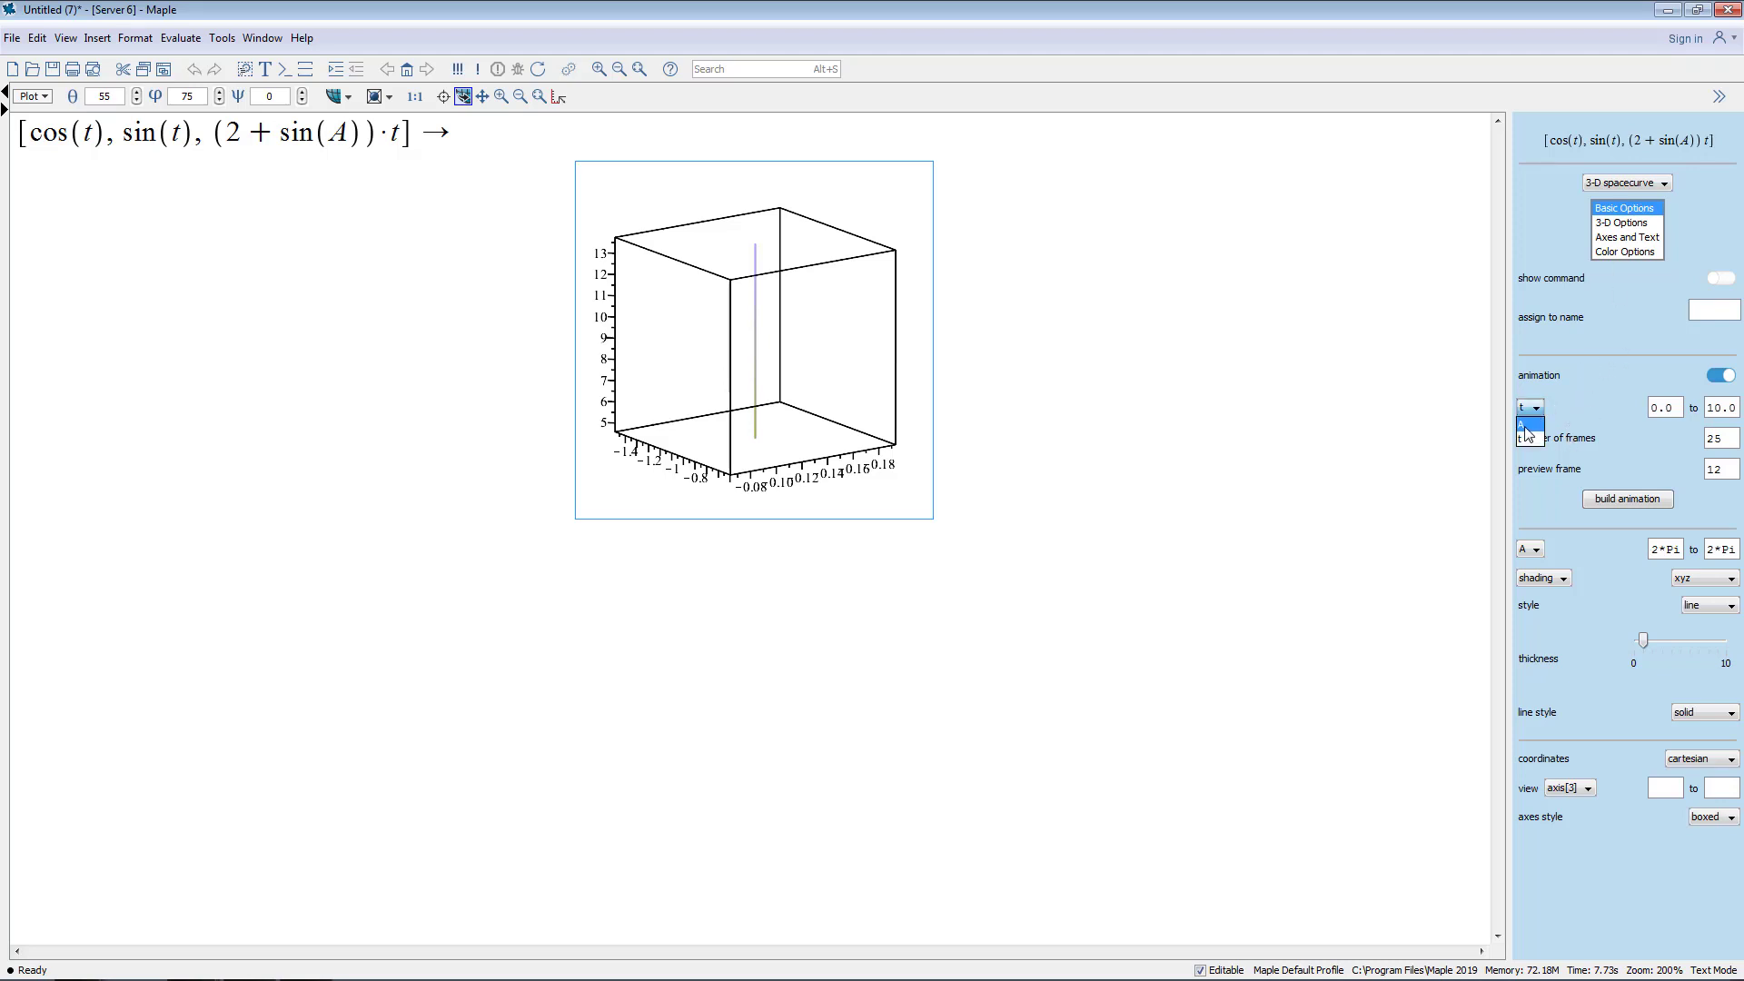
pyautogui.click(1527, 425)
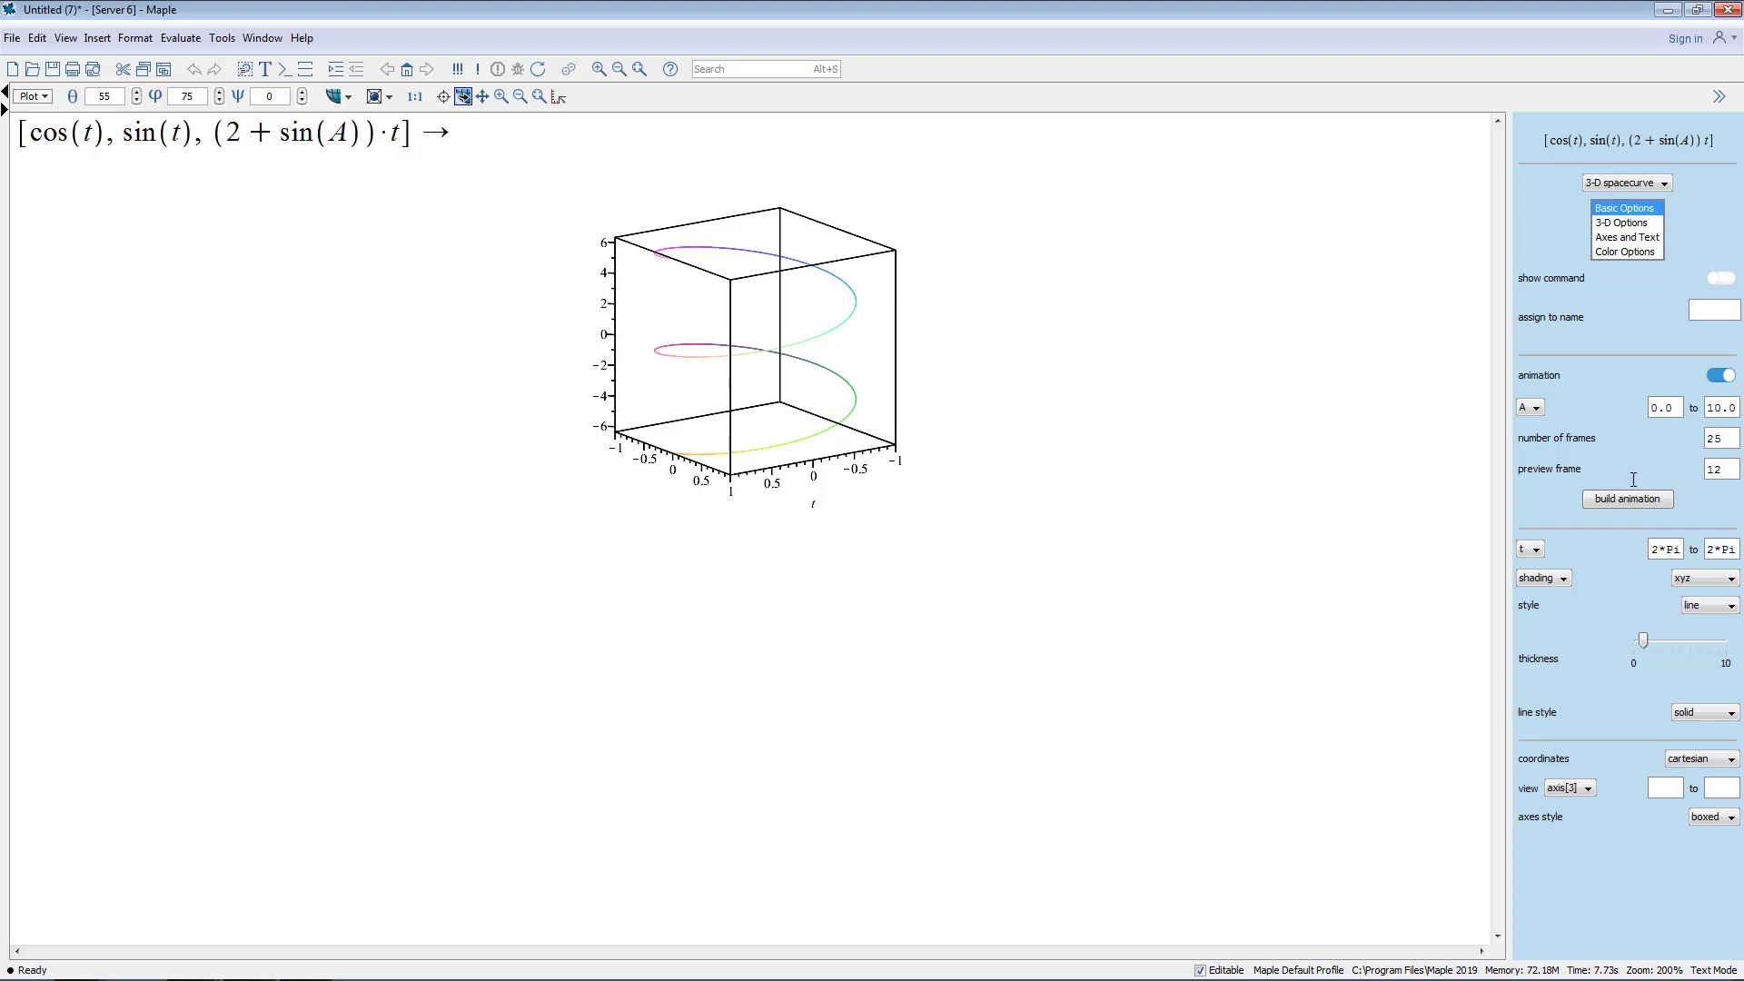
# Set the t lower bound to 0 and A's upper limit to 20, thicken the line, and build.
pyautogui.doubleClick(1673, 549)
pyautogui.write('0')
pyautogui.doubleClick(1731, 409)
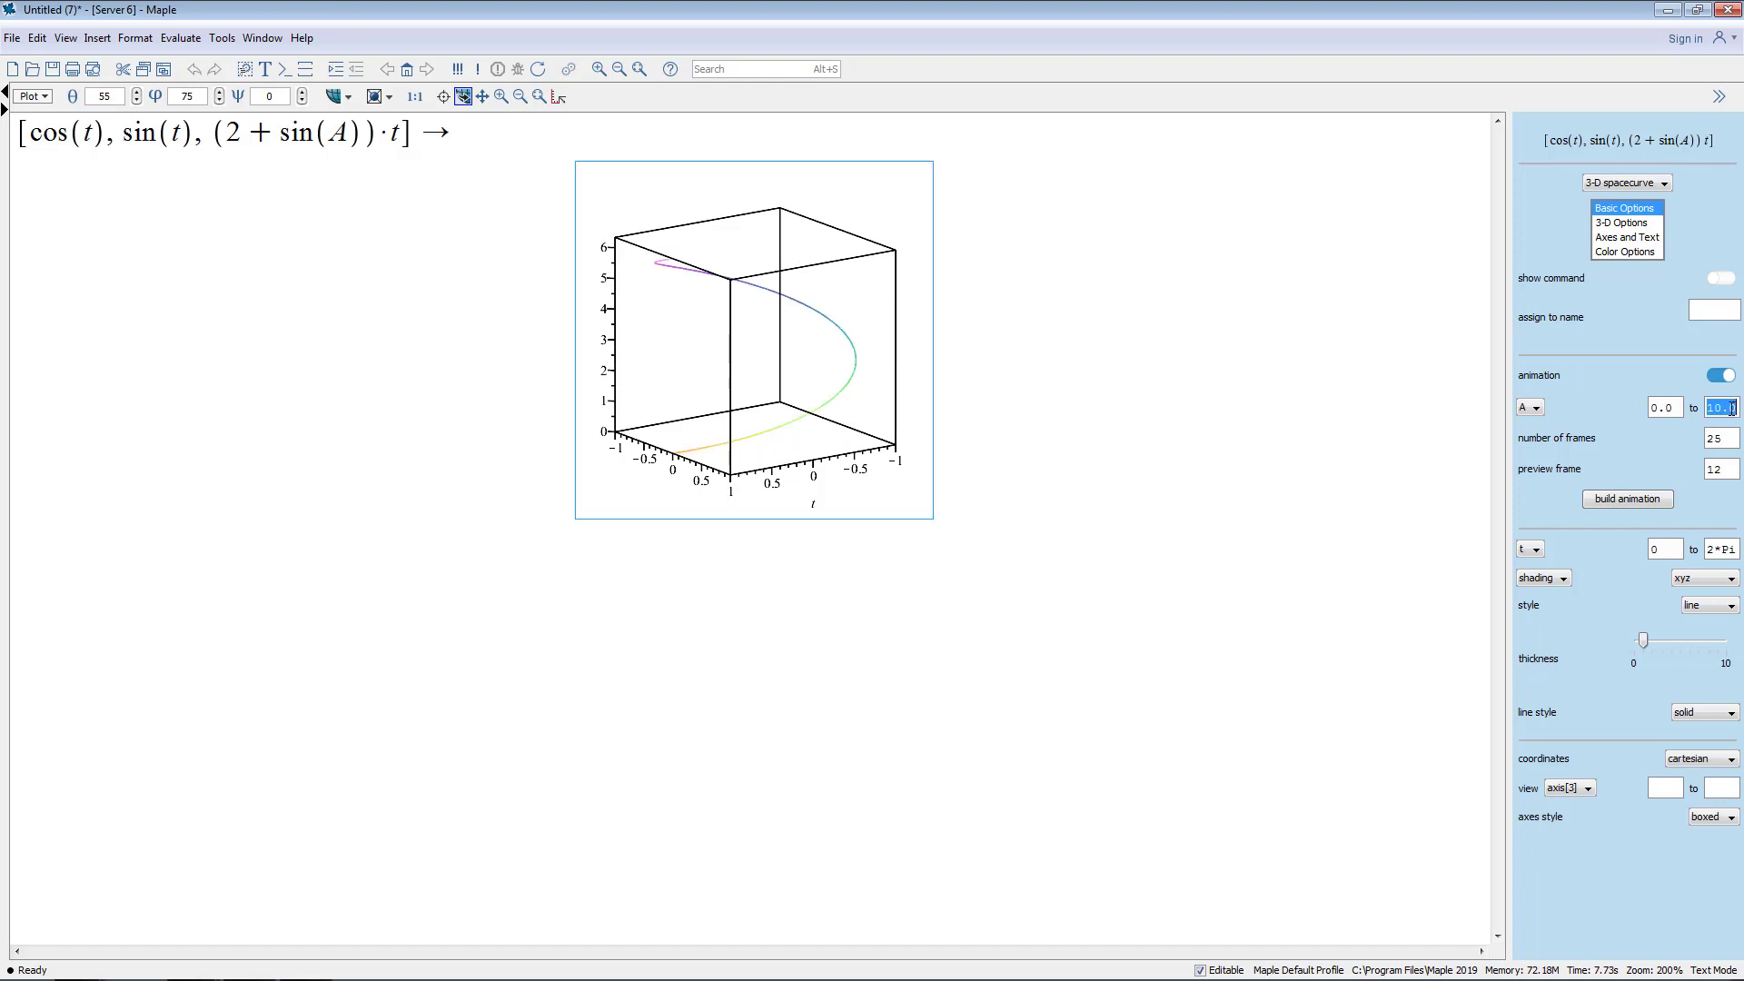
pyautogui.write('20')
pyautogui.click(1665, 408)
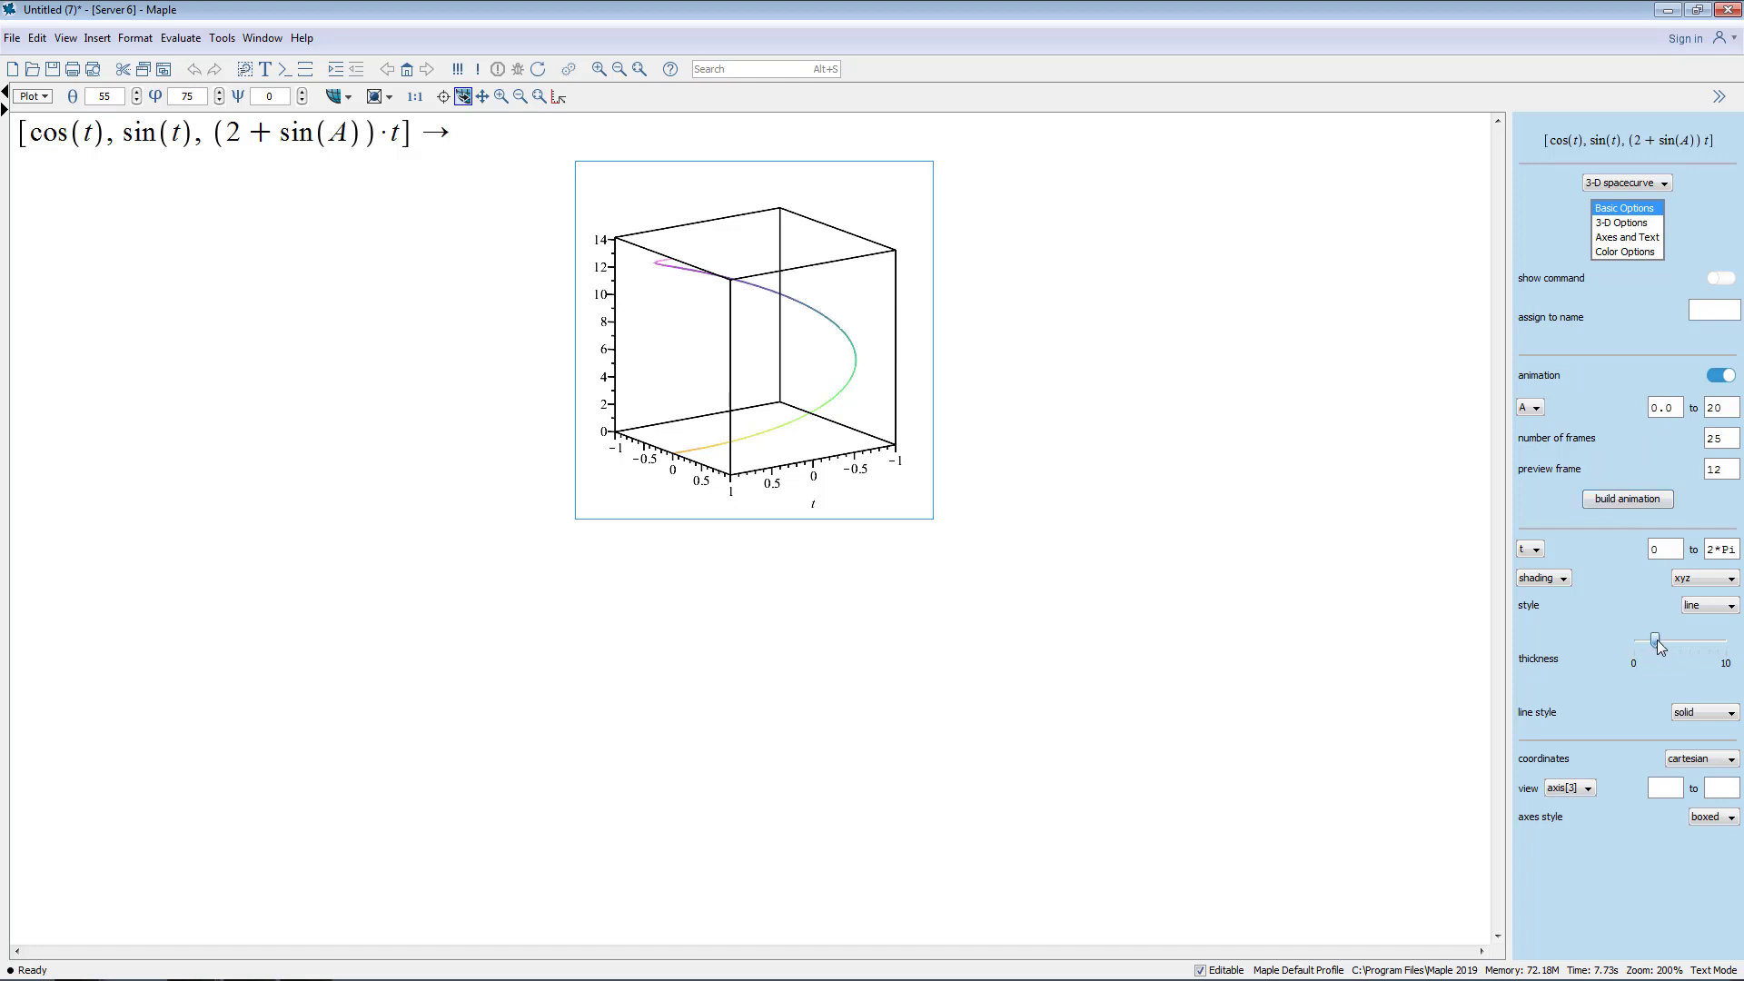
pyautogui.moveTo(1647, 640); pyautogui.dragTo(1661, 638)
pyautogui.click(1610, 502)
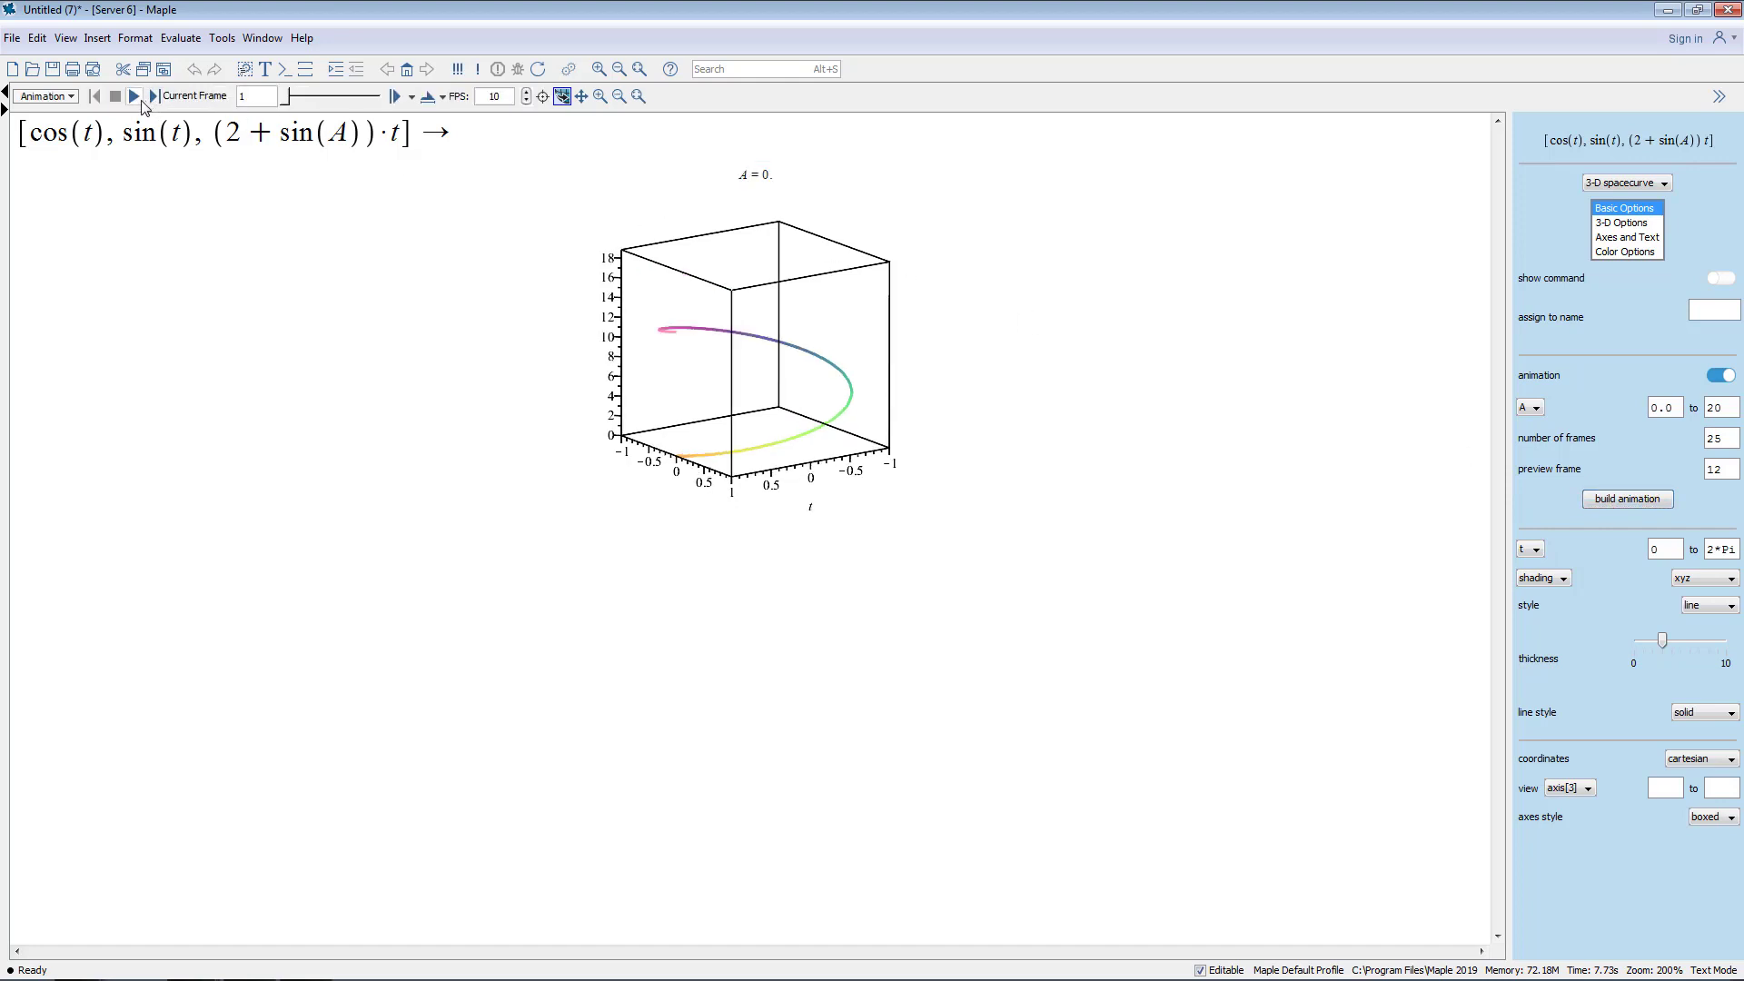
# Play the space-curve animation through to its final frame at A = 20.
pyautogui.click(135, 96)
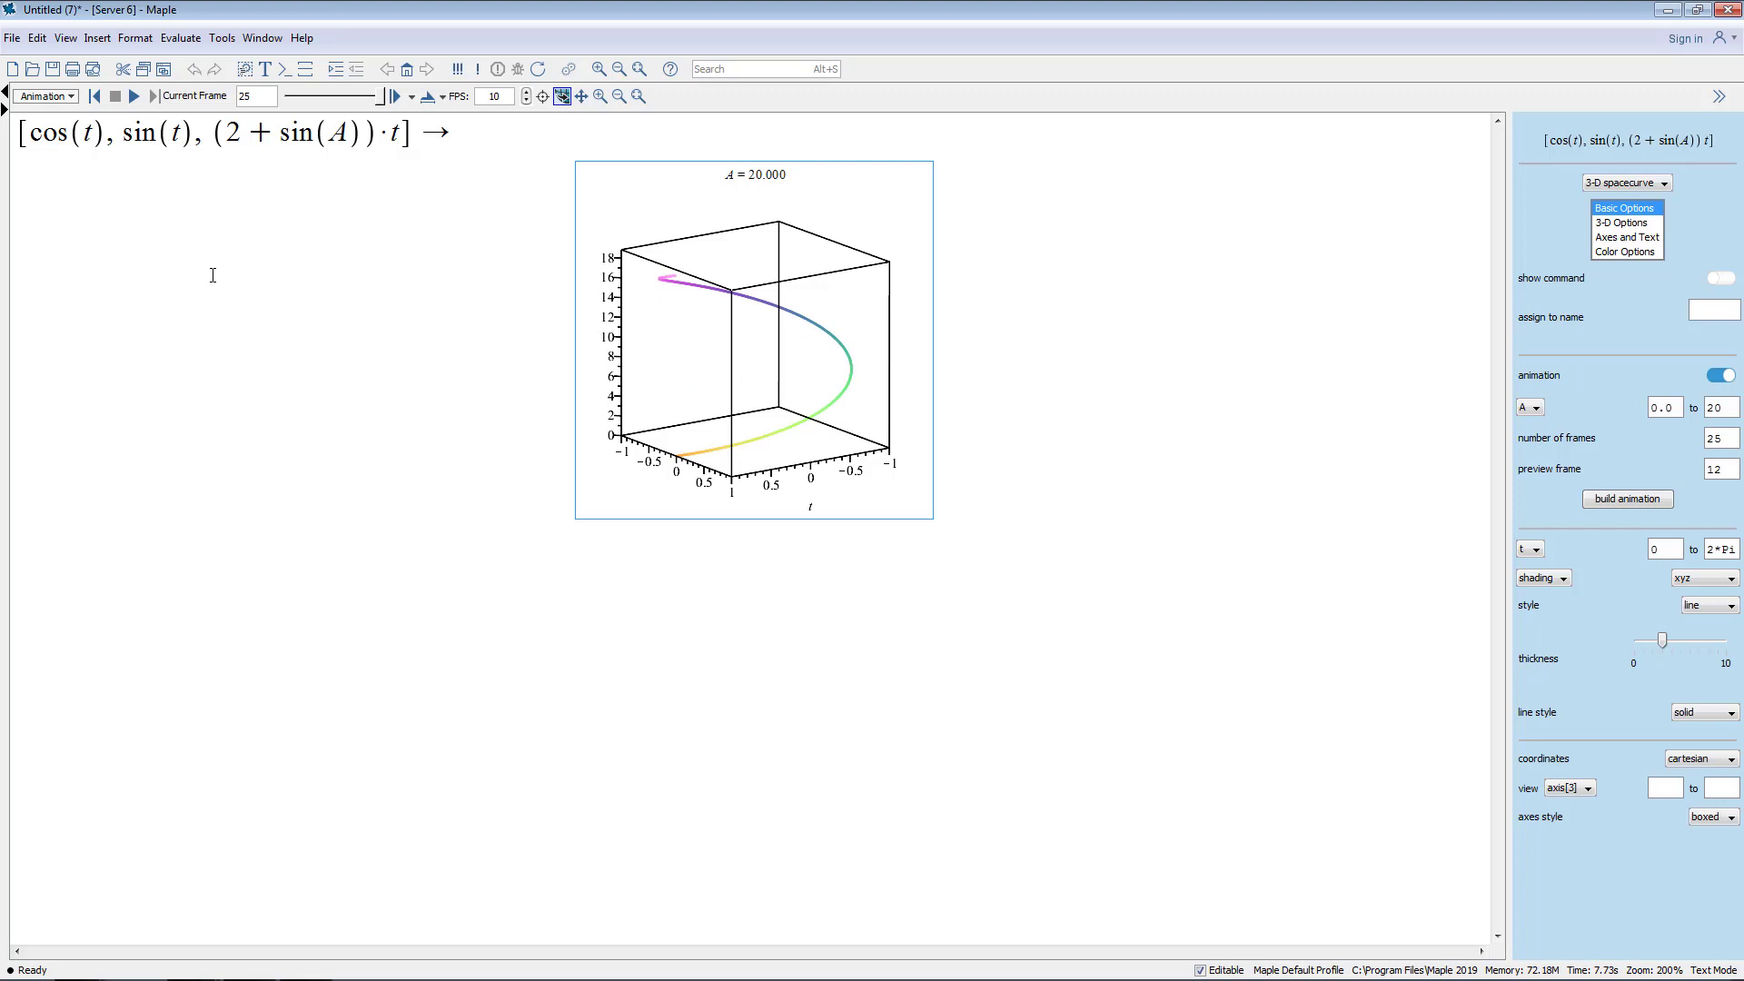
pyautogui.click(135, 96)
# Deselect the 3-D plot and show the context actions for [cos(t), sin(t), (2 + sin(A))·t].
pyautogui.click(401, 269)
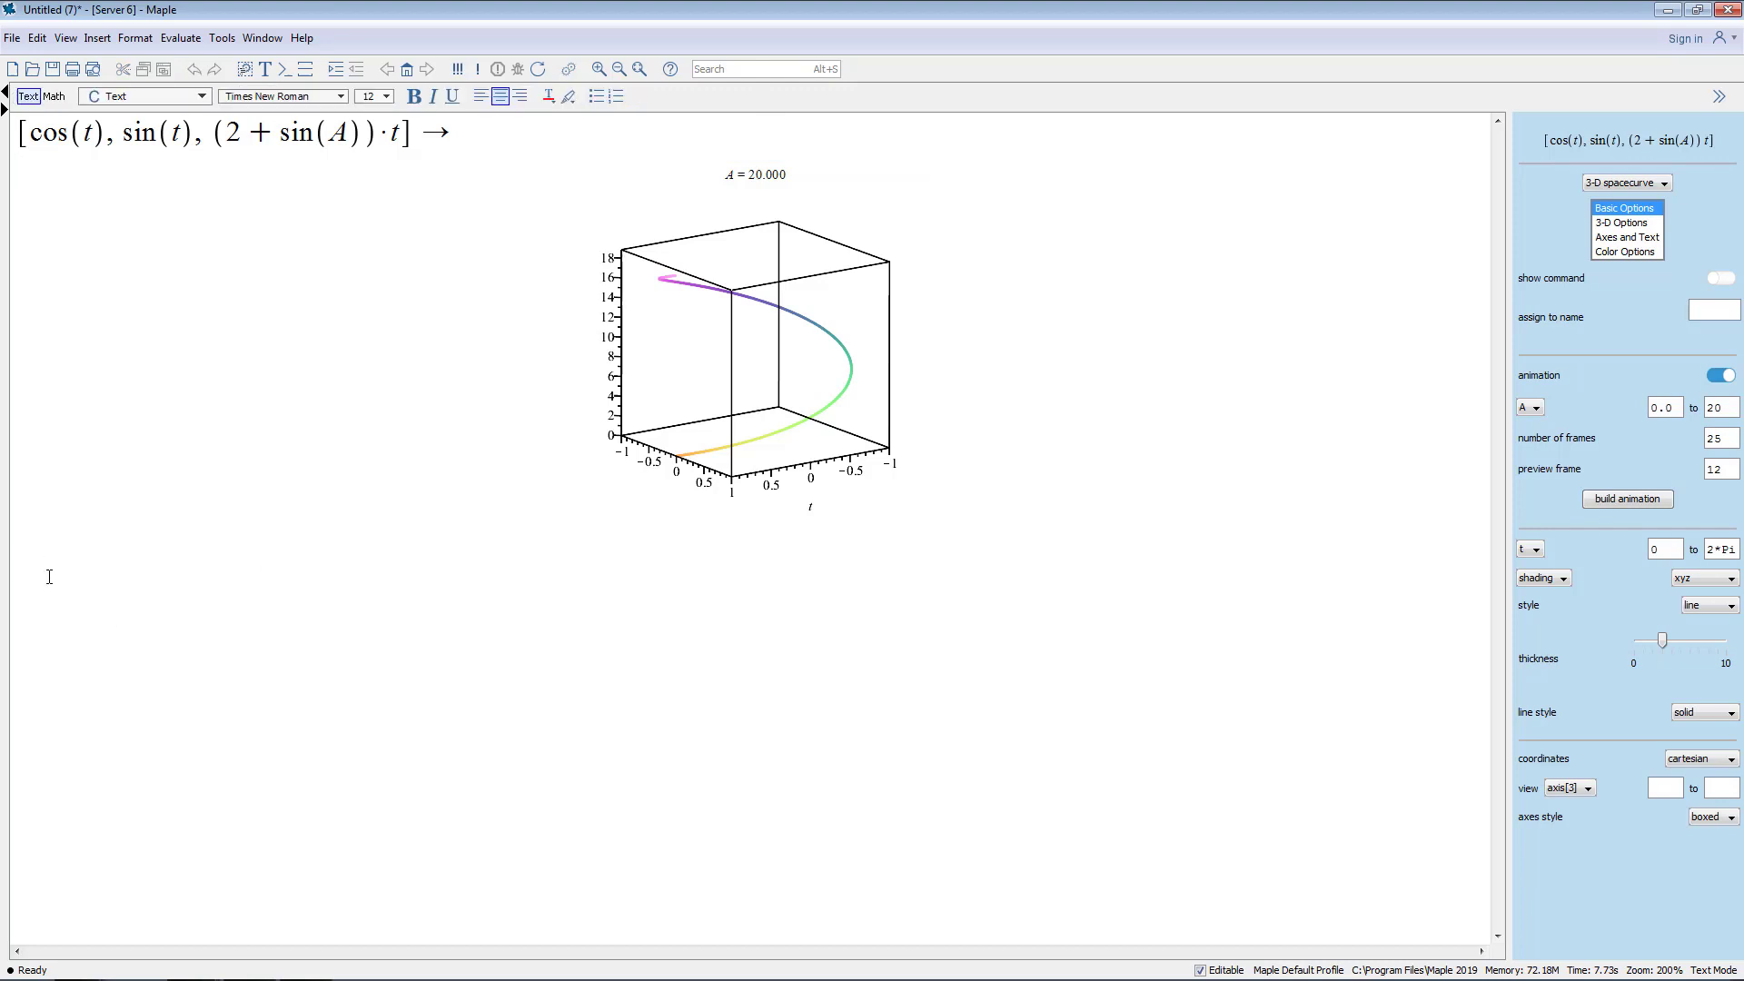
pyautogui.click(162, 121)
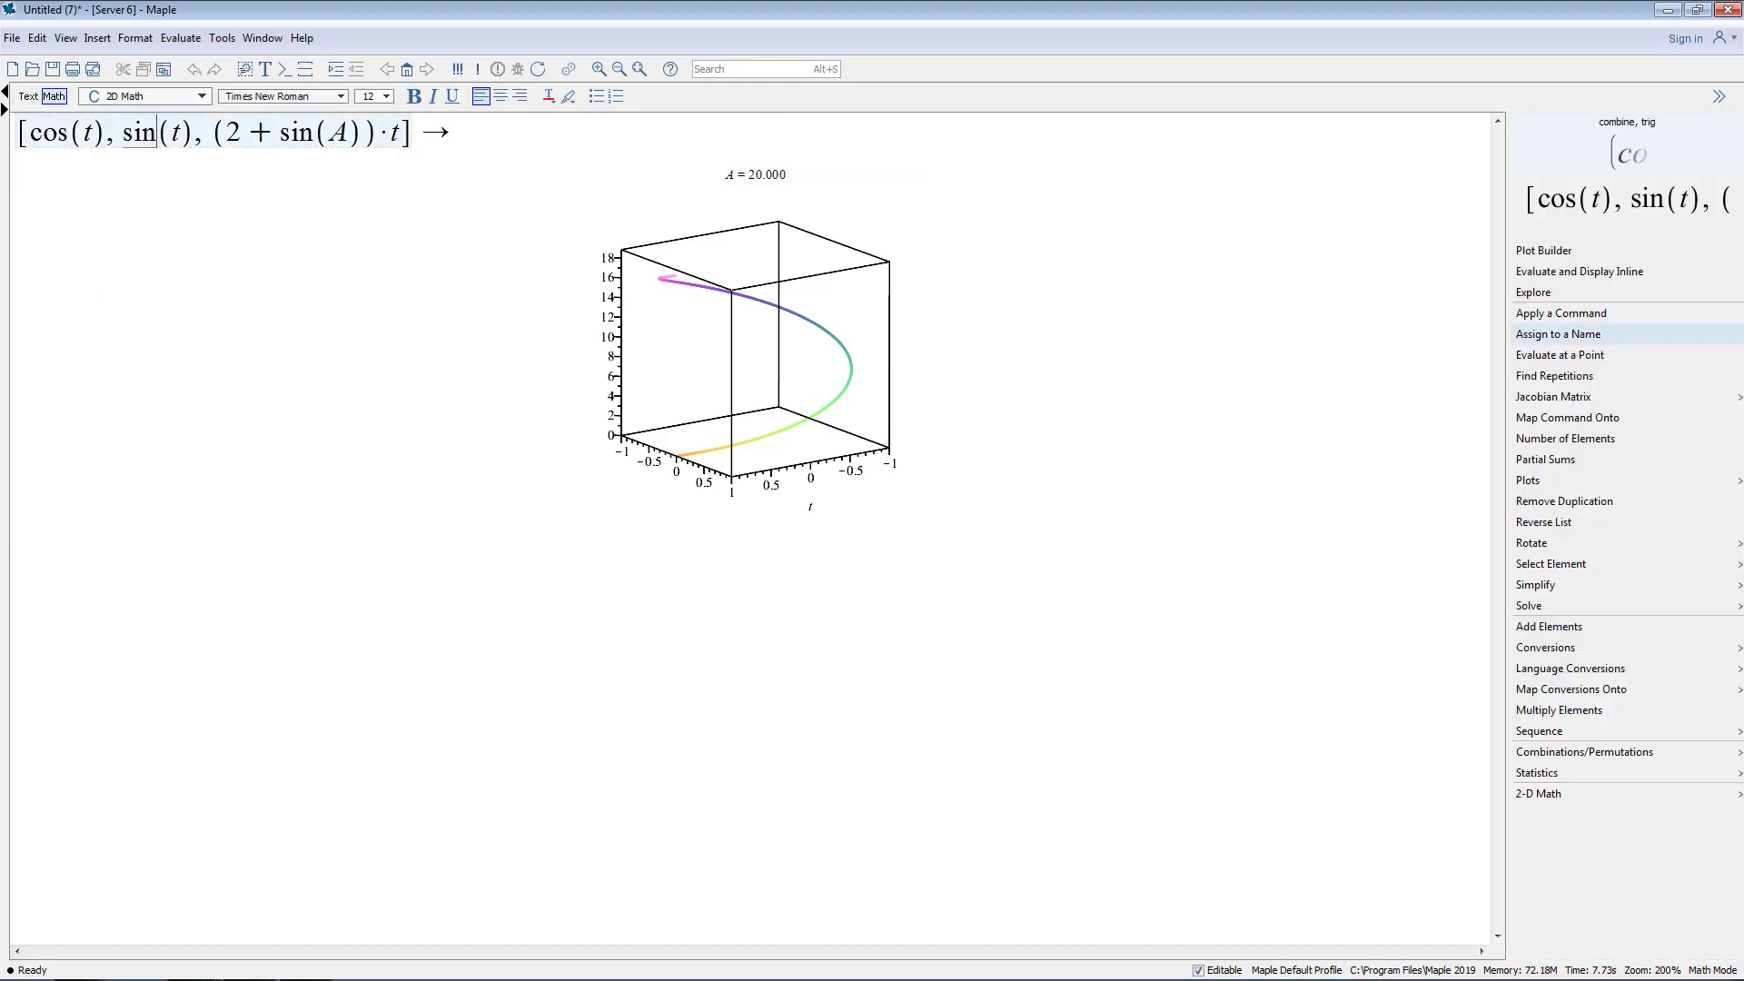